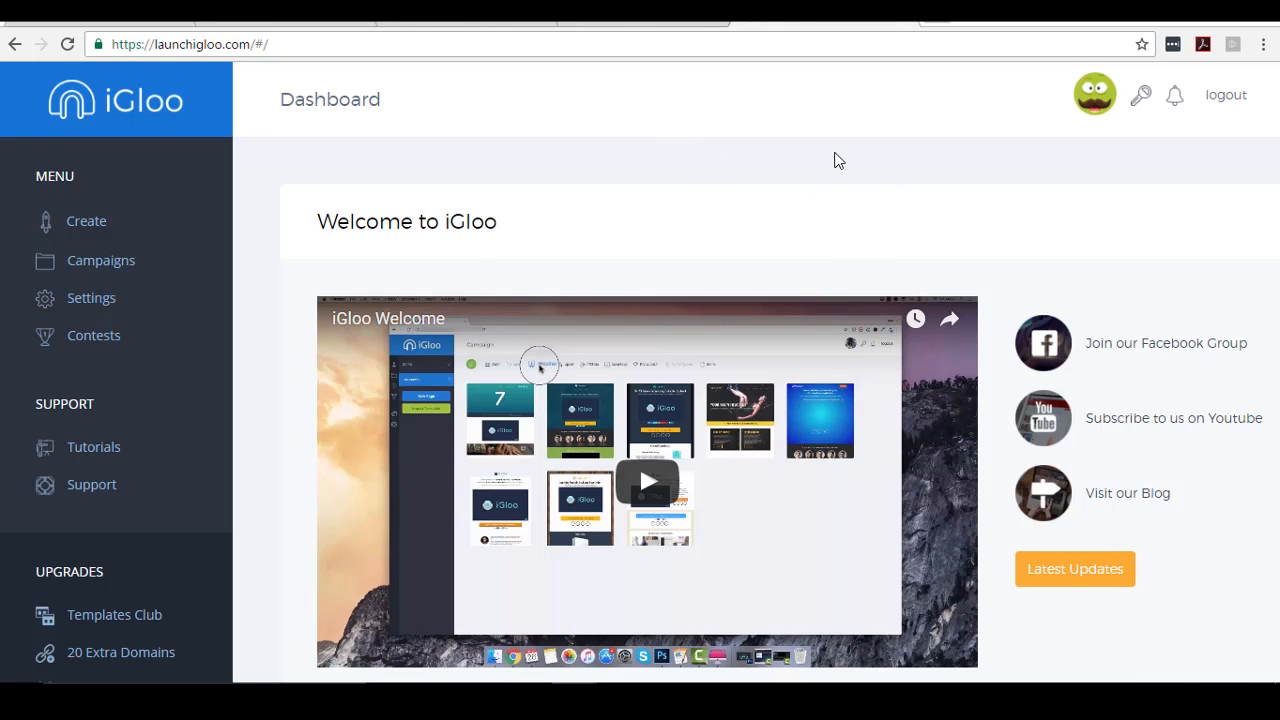
# - Look over the igloomember.com tutorial site
pyautogui.click(614, 22)
pyautogui.scroll(-3, 914, 231)
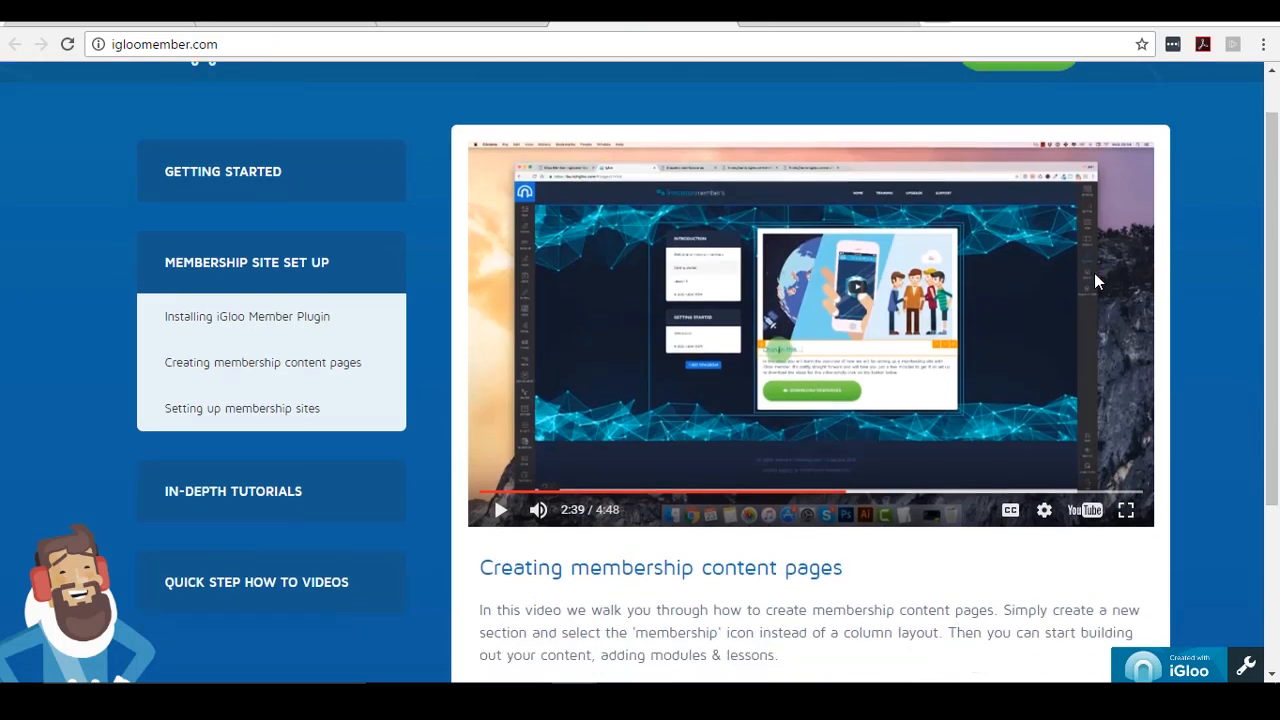
pyautogui.scroll(-2, 405, 321)
pyautogui.scroll(3, 408, 330)
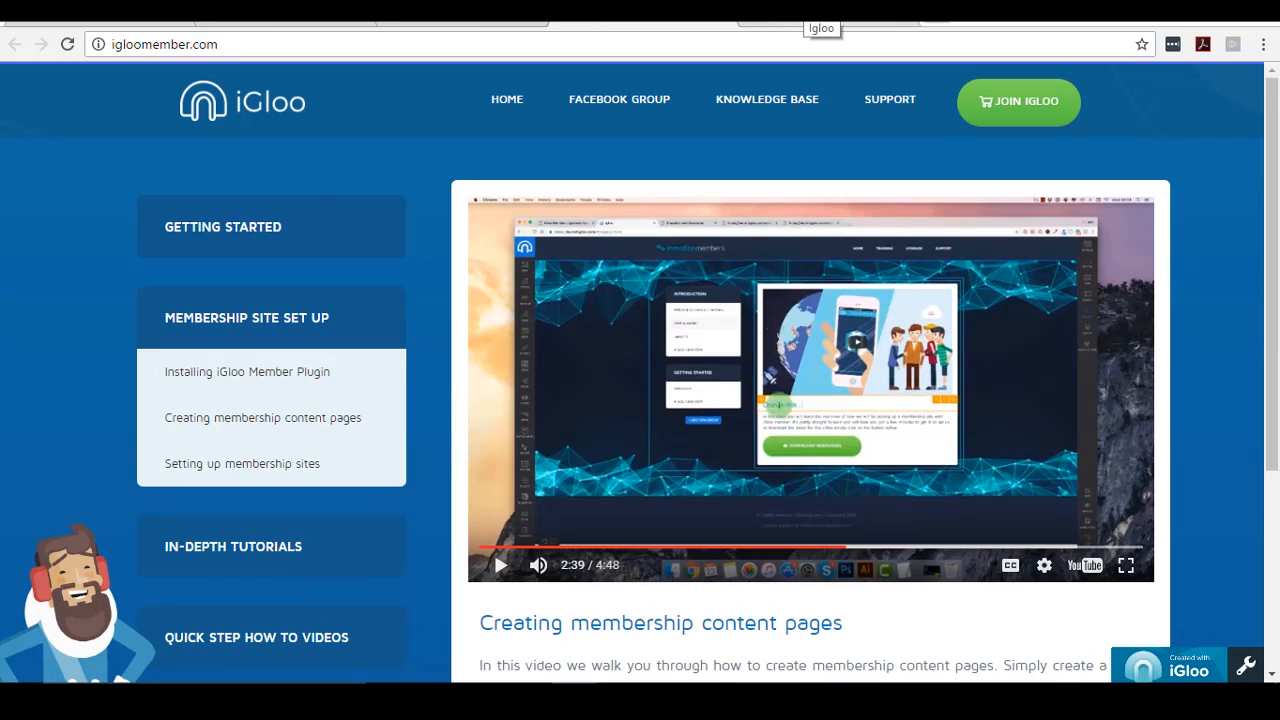
# - Back on the iGloo dashboard, start a new campaign, then dismiss the prompt
pyautogui.click(821, 14)
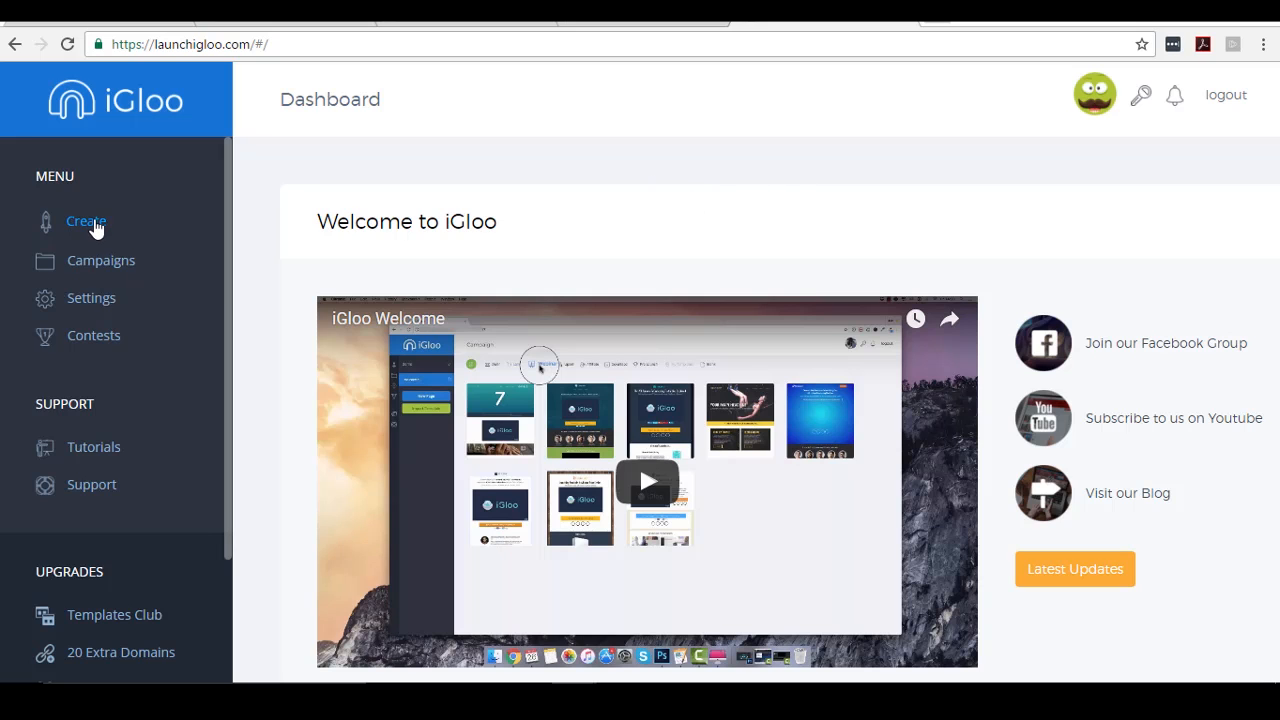
pyautogui.click(95, 225)
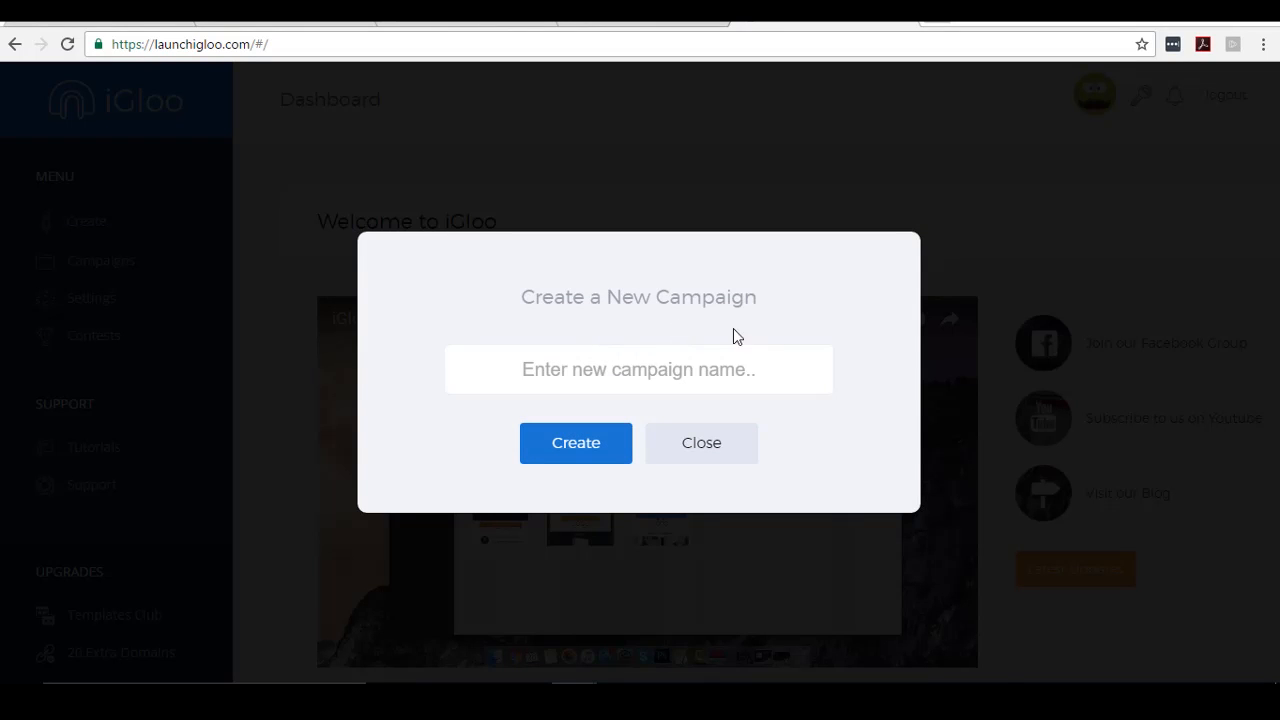
pyautogui.click(714, 449)
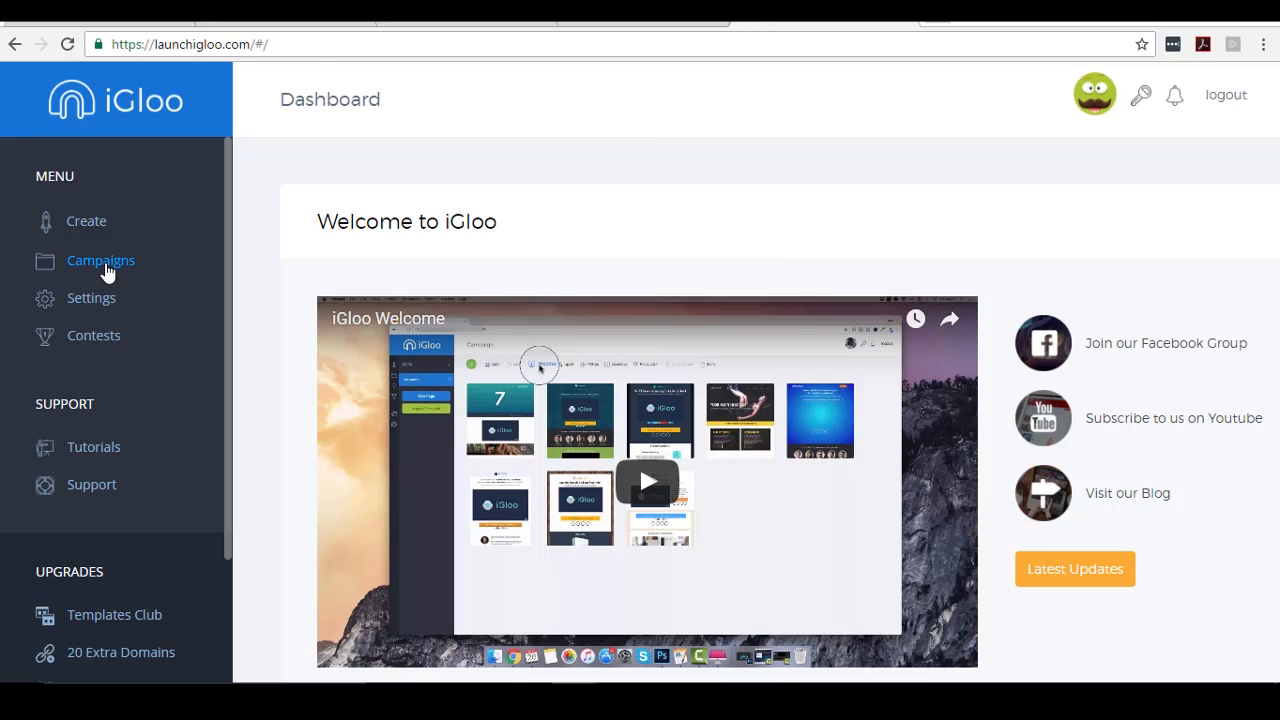
# - Open the Video Services campaign from the Campaigns list
pyautogui.click(108, 271)
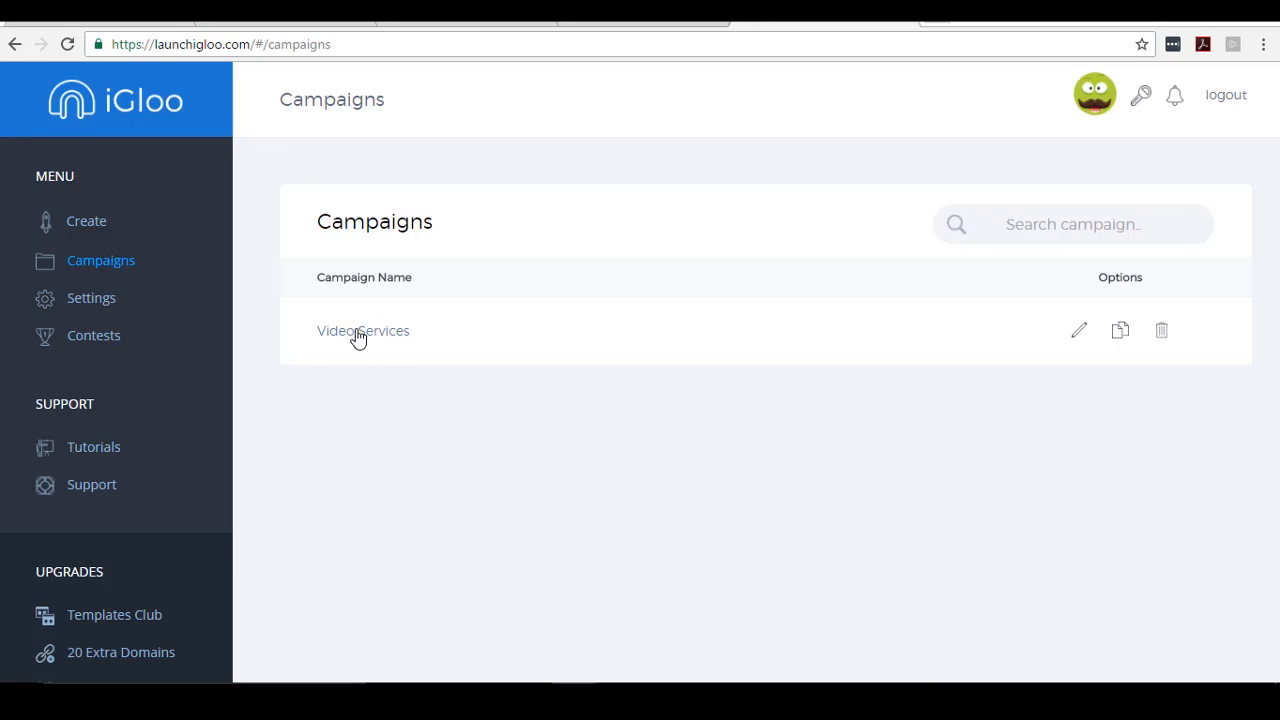
pyautogui.click(1078, 331)
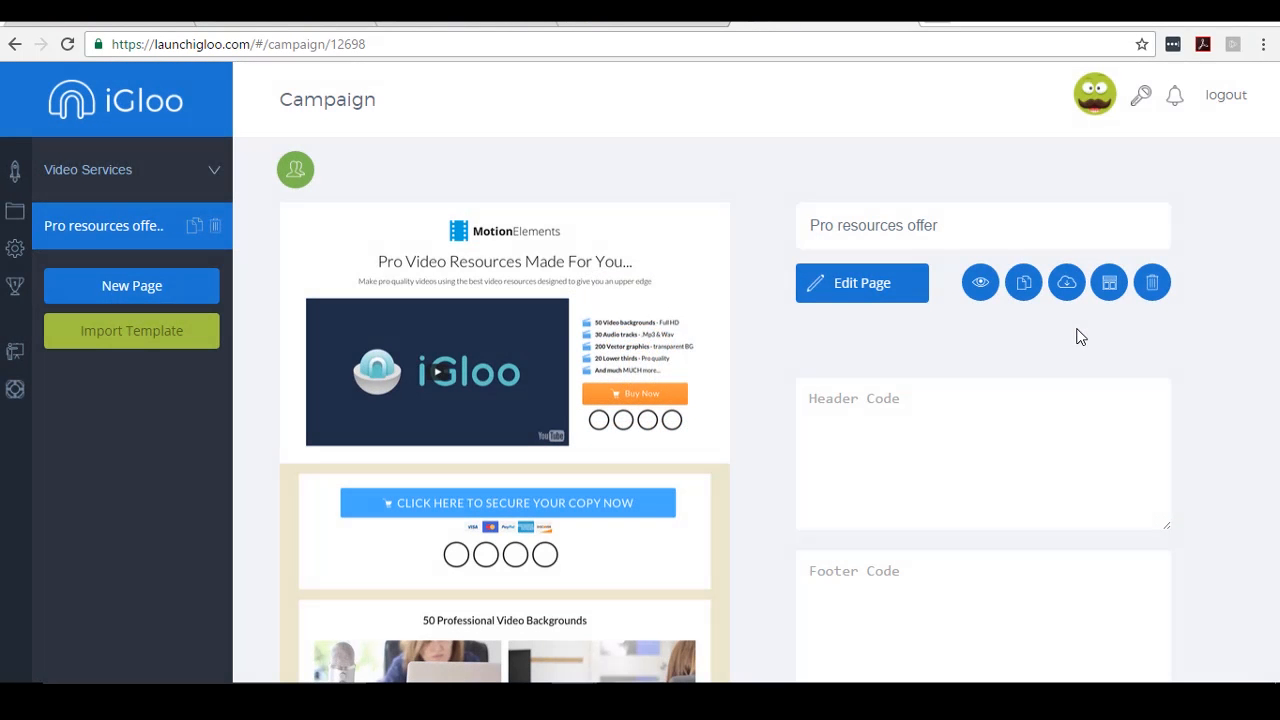
pyautogui.scroll(-1, 649, 305)
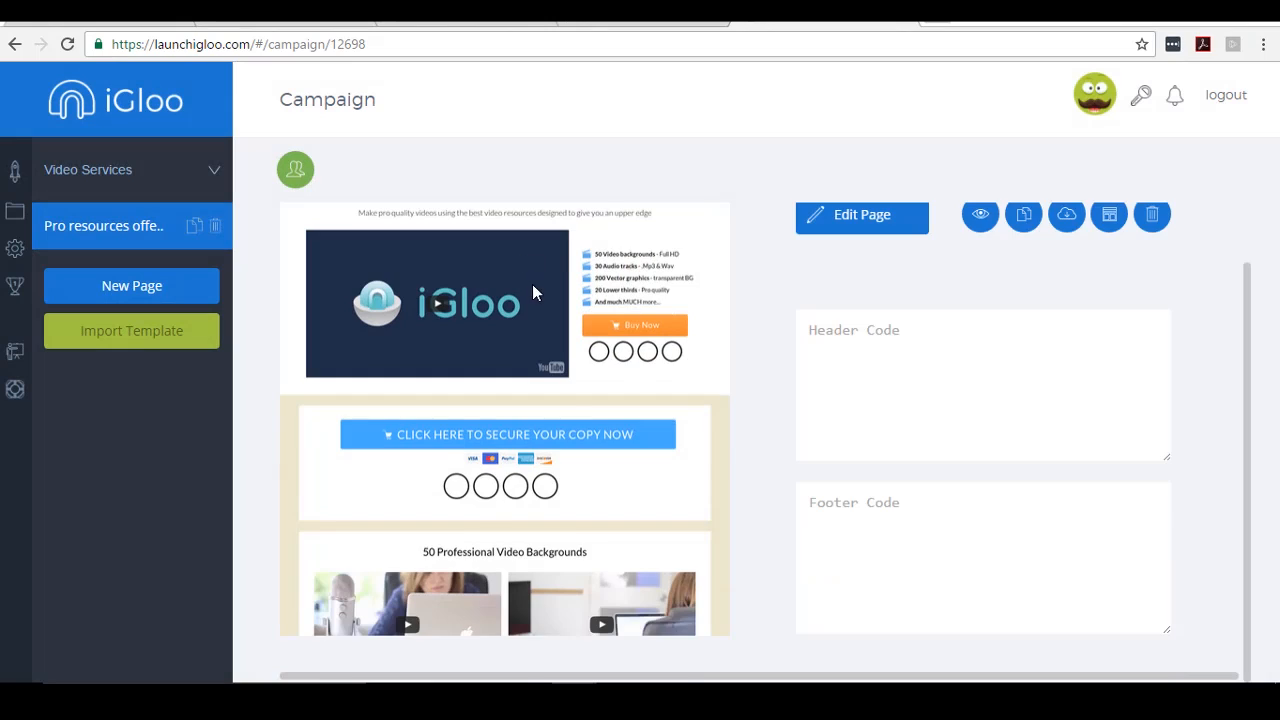
pyautogui.scroll(1, 532, 292)
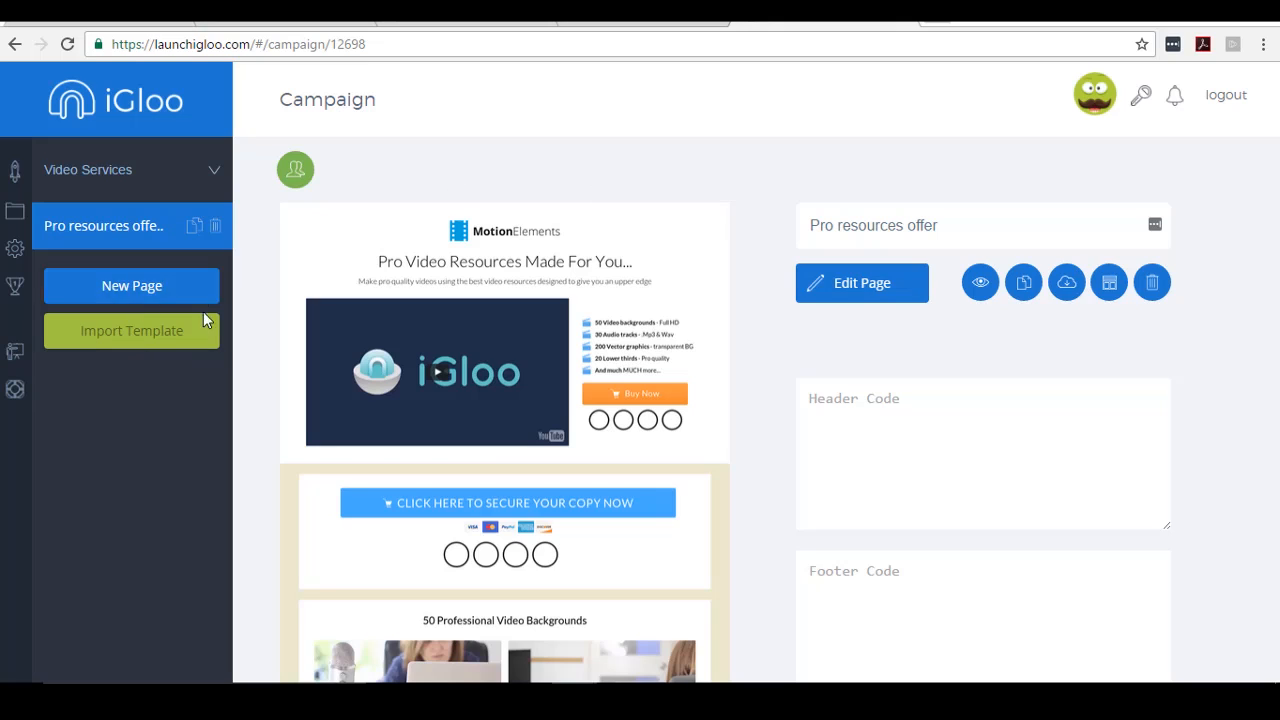
# - Check the igloomember.com tutorials page, then return to the Video Services campaign
pyautogui.click(655, 23)
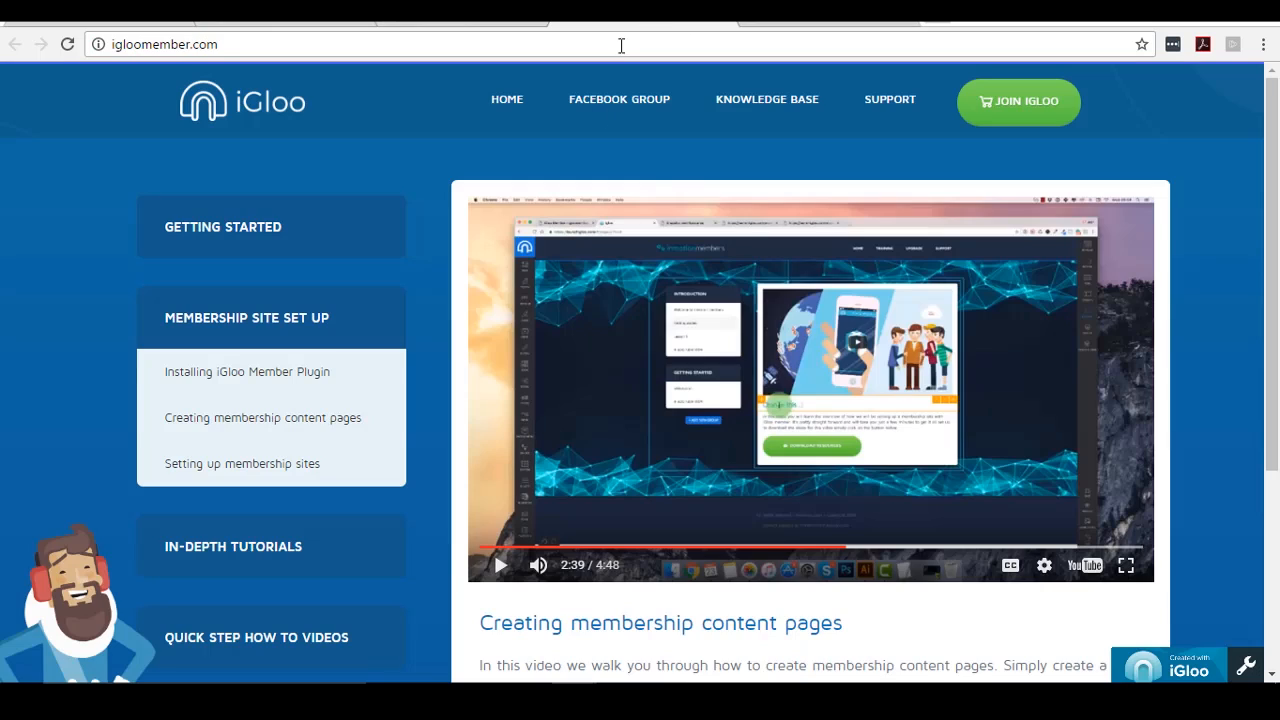
pyautogui.scroll(-3, 330, 352)
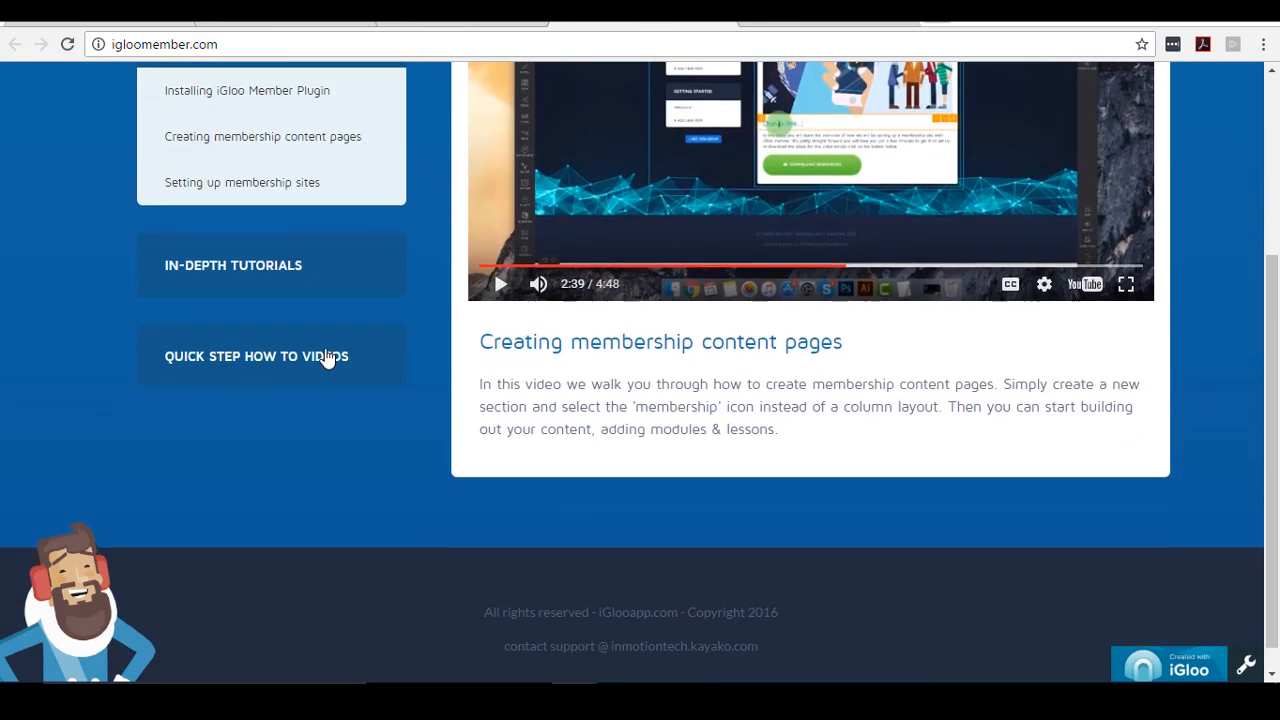
pyautogui.scroll(3, 328, 358)
pyautogui.click(800, 23)
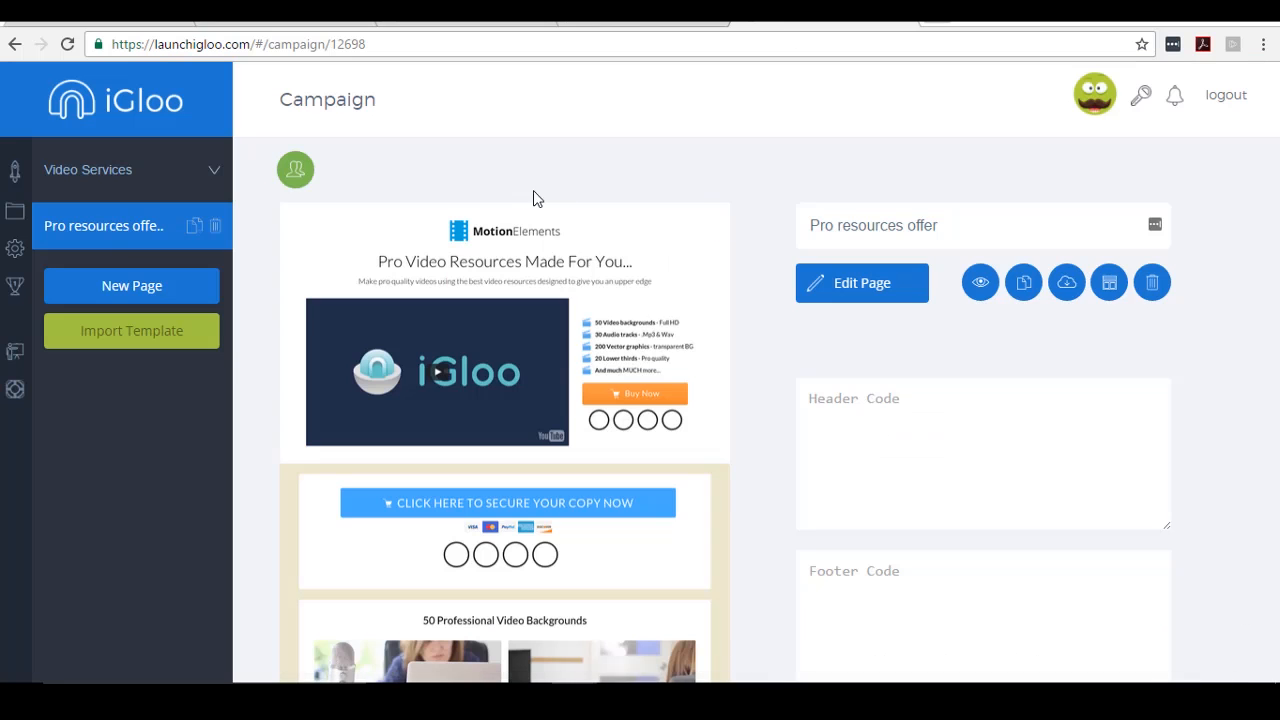
pyautogui.moveTo(634, 217)
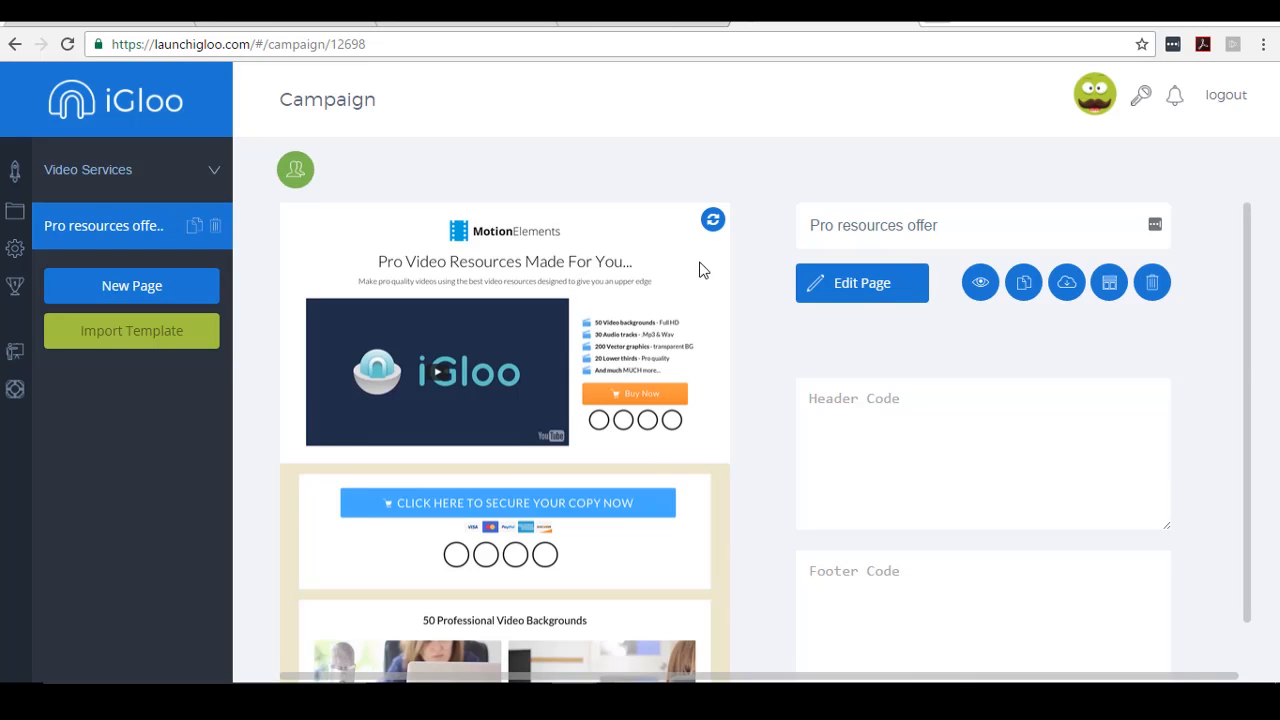
pyautogui.scroll(-1, 510, 424)
pyautogui.scroll(1, 510, 424)
# - Open the Pro resources offer page and browse the logo's image library without changing the logo
pyautogui.click(864, 290)
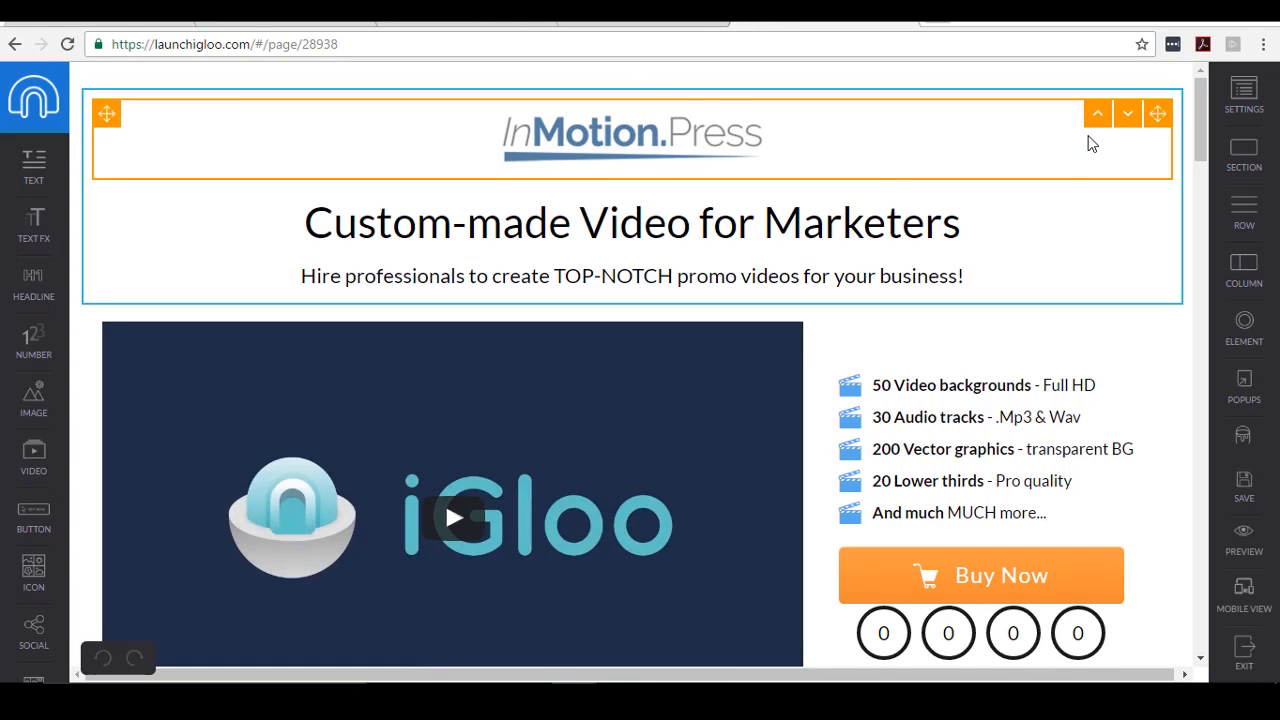
pyautogui.click(658, 126)
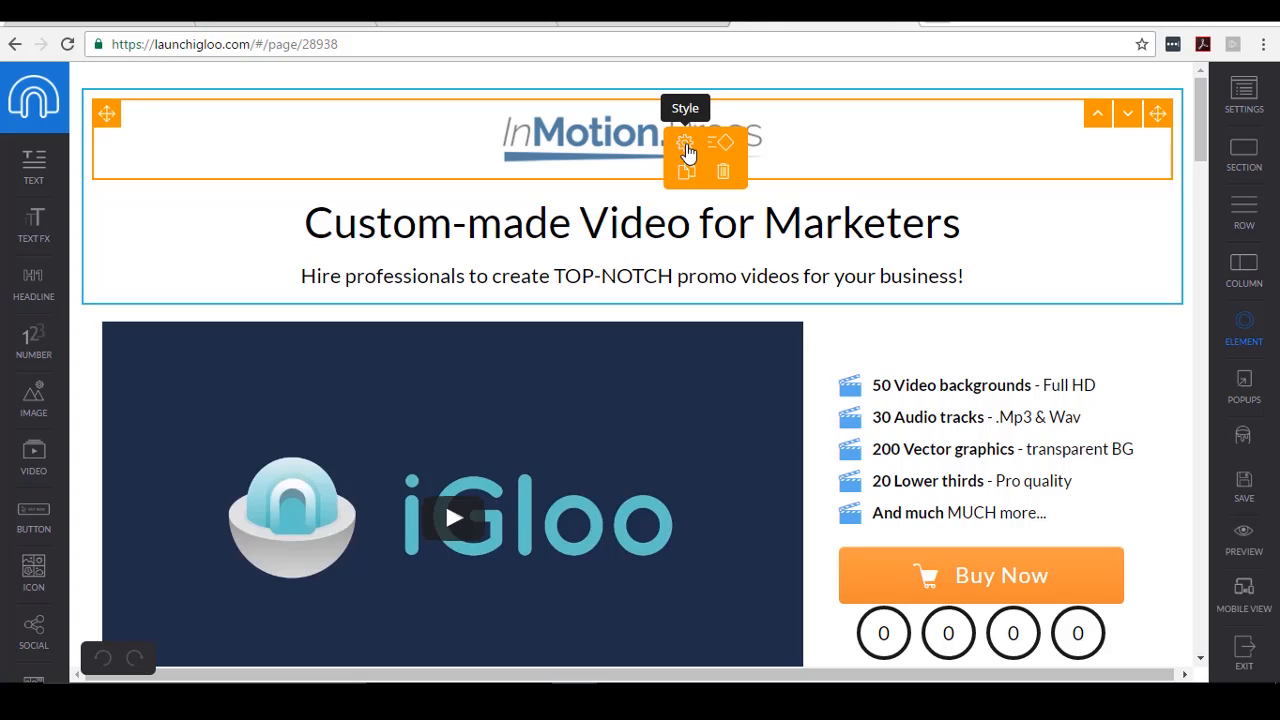
pyautogui.click(686, 147)
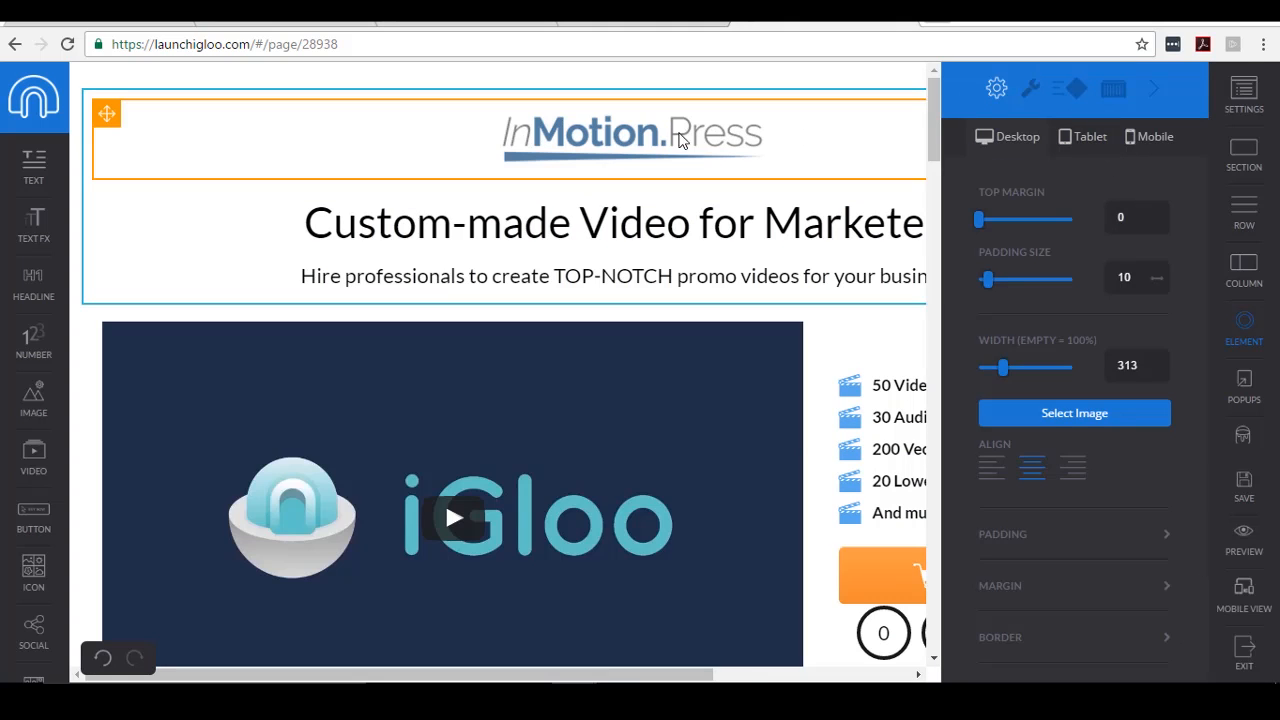
pyautogui.click(1079, 415)
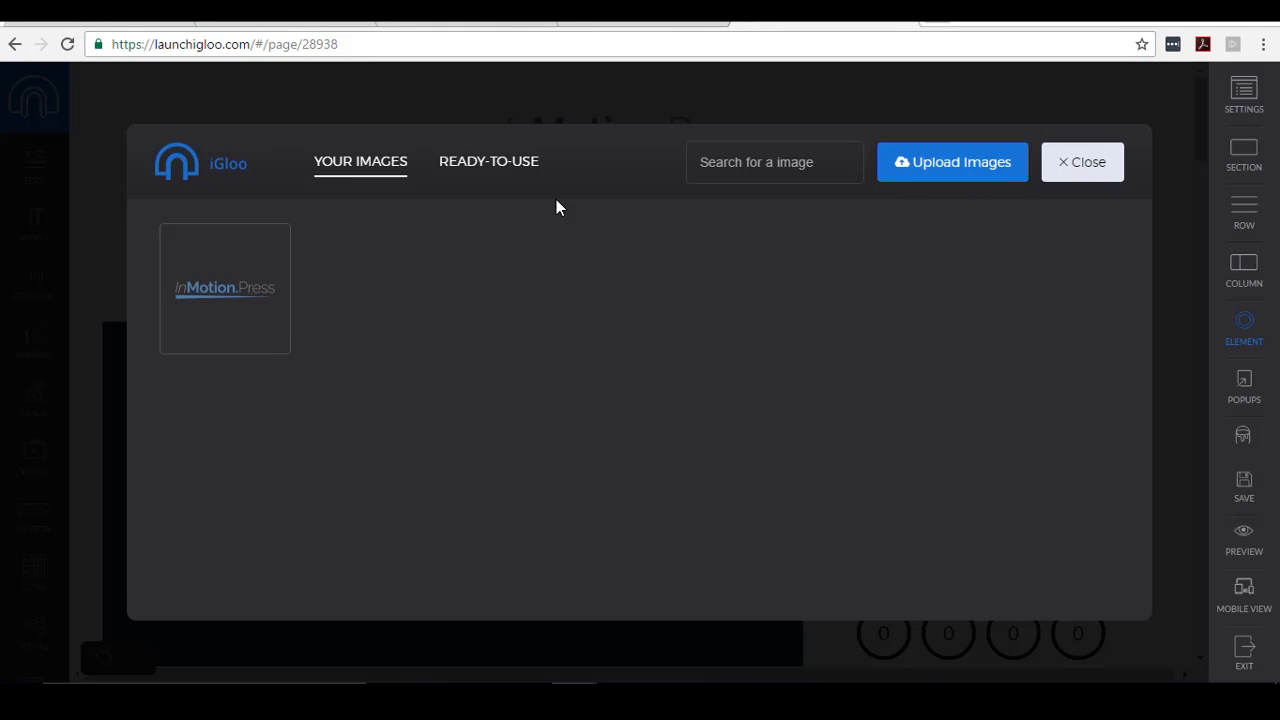
pyautogui.click(1087, 170)
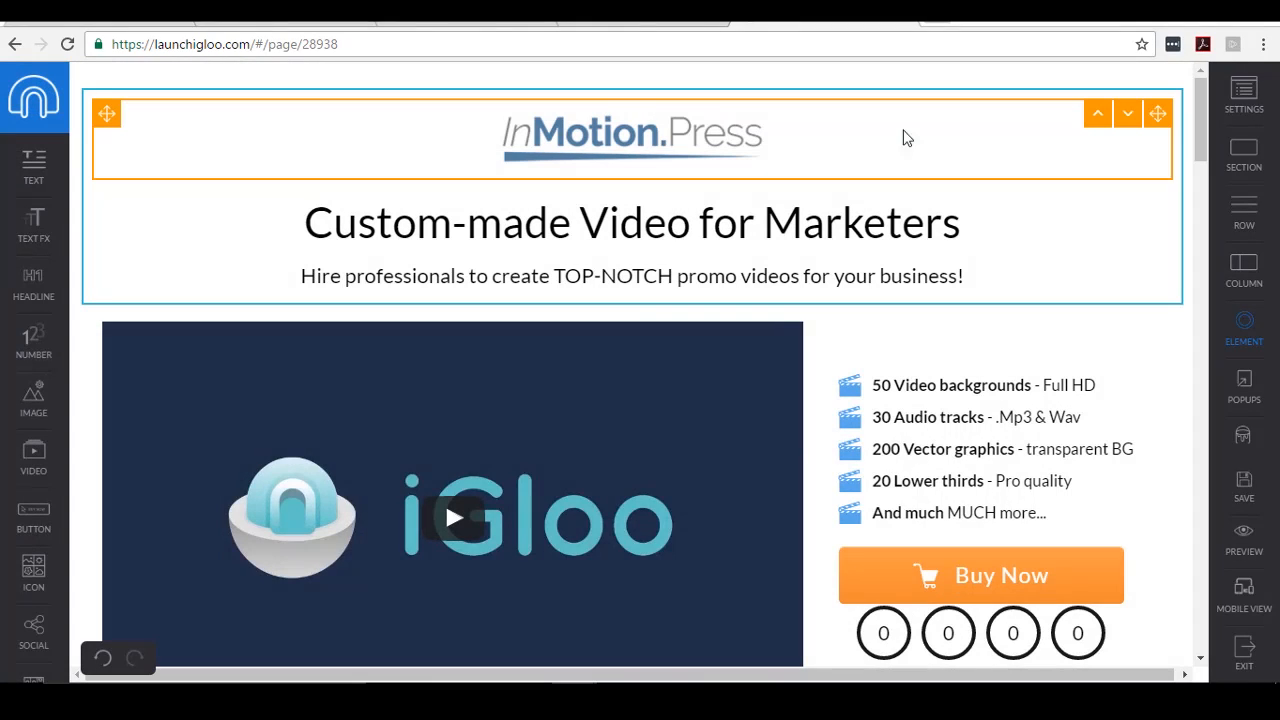
# - Open the style settings of the InMotion.Press logo
pyautogui.click(682, 146)
pyautogui.click(677, 138)
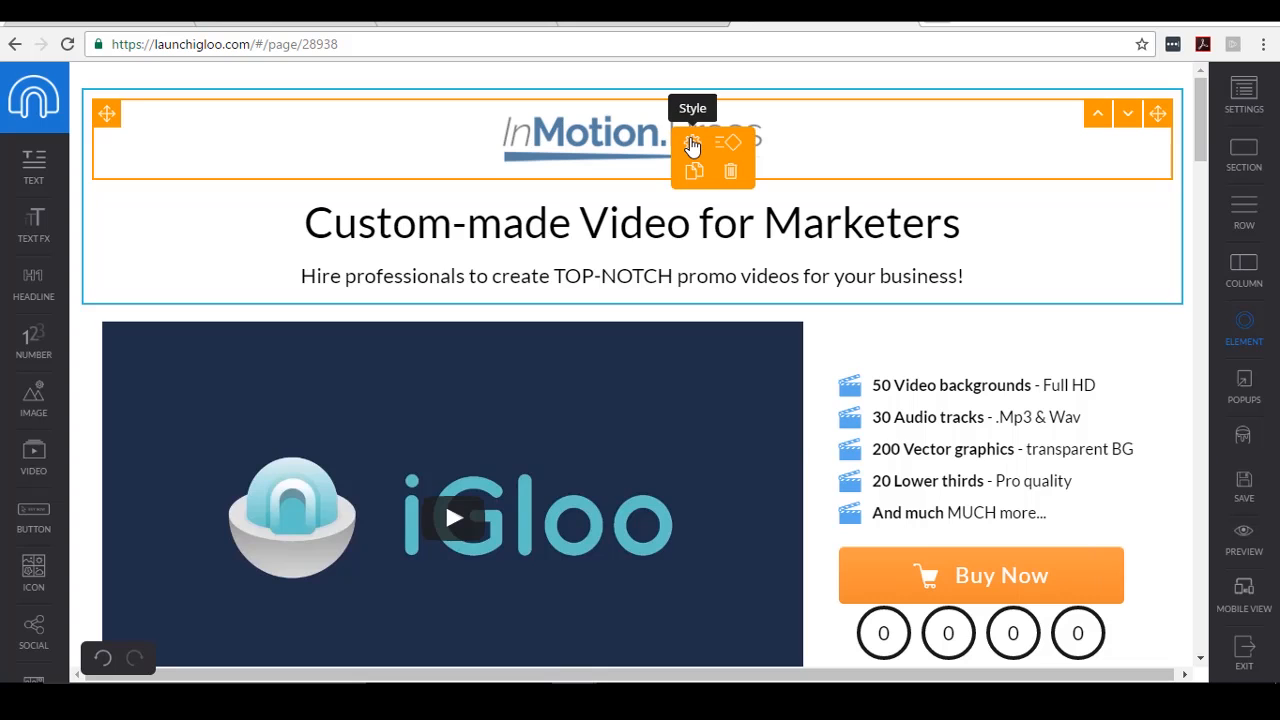
pyautogui.click(690, 146)
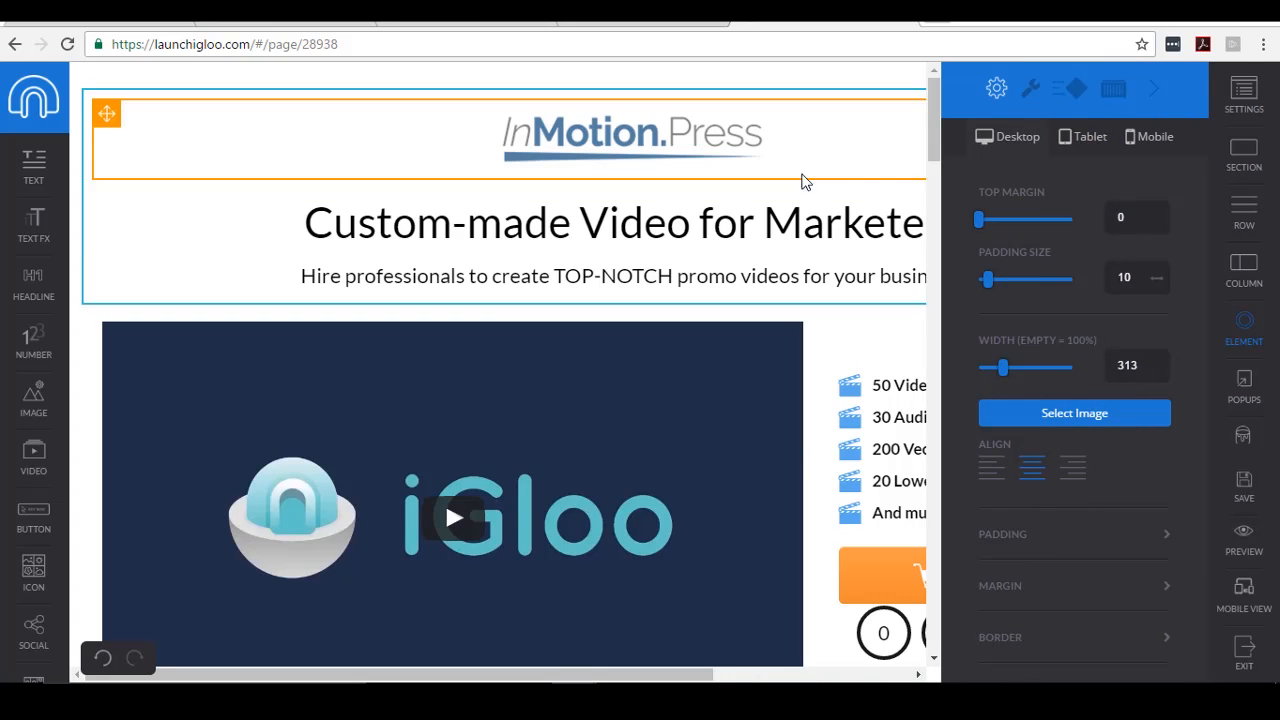
pyautogui.scroll(-3, 1178, 319)
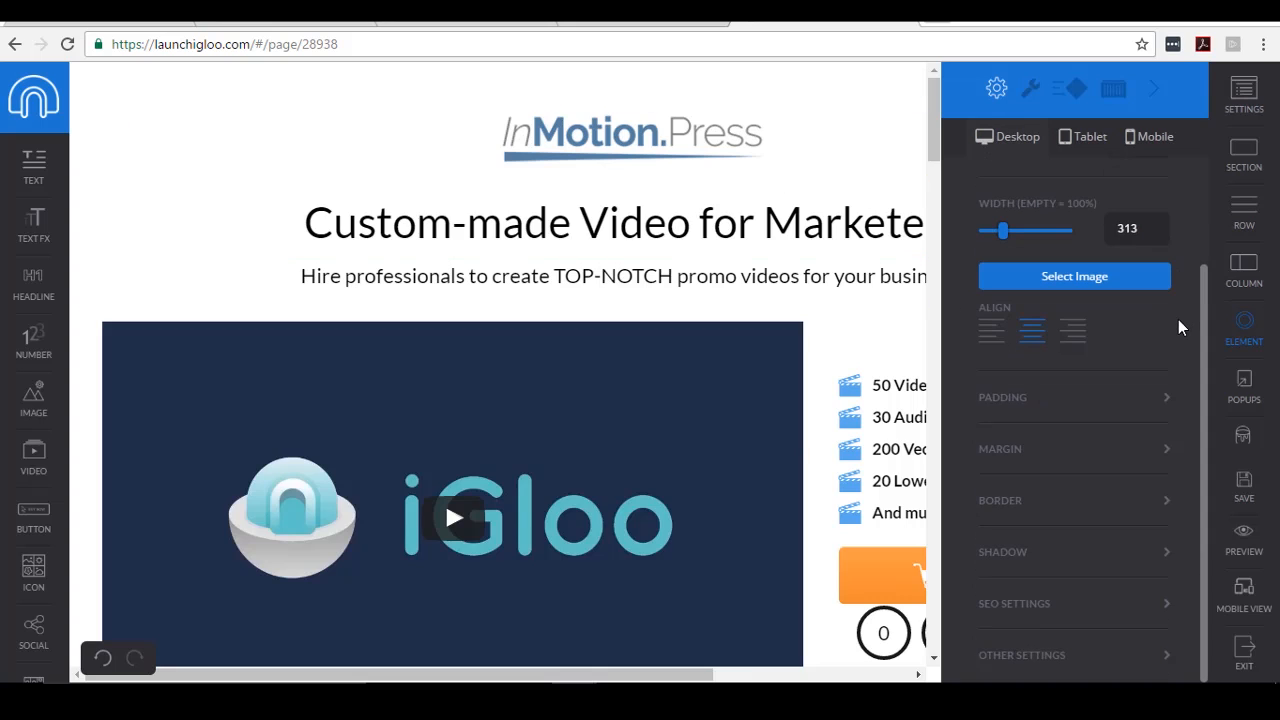
pyautogui.scroll(3, 1178, 319)
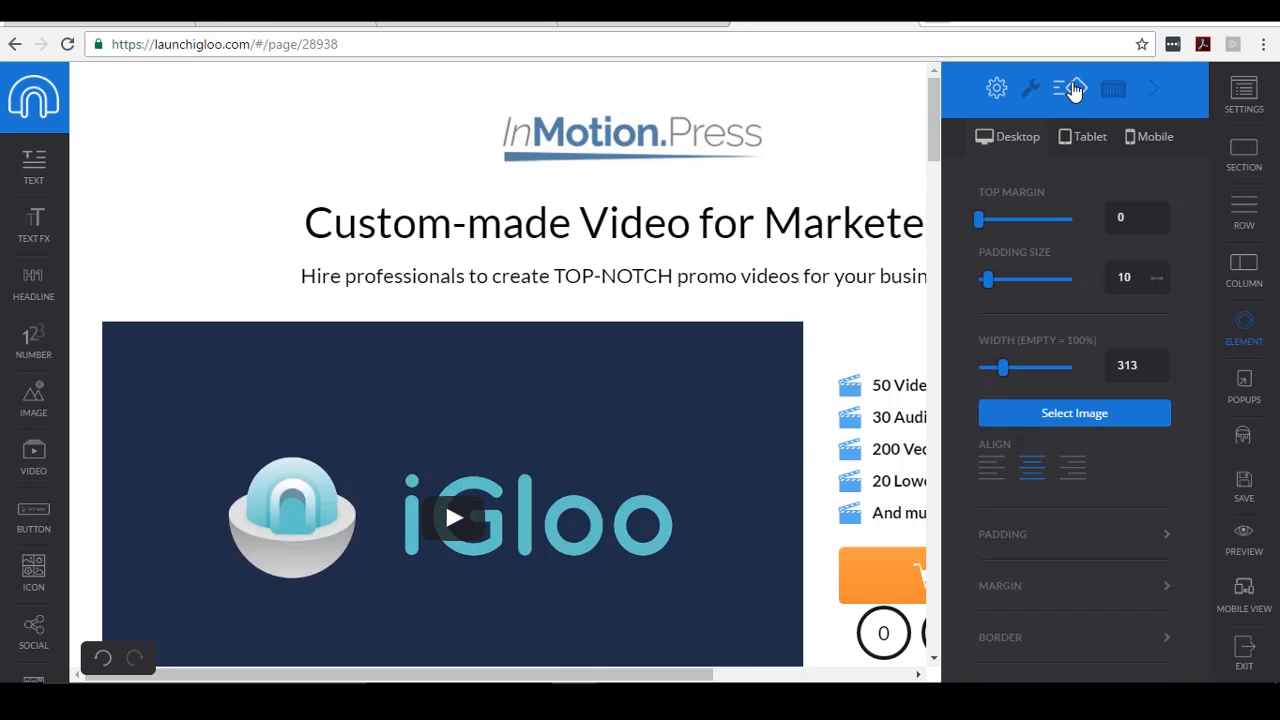
# - Try fade, slideLeft and slideLeftLong entrances, settle on slideRight, and close the animation settings
pyautogui.click(1070, 90)
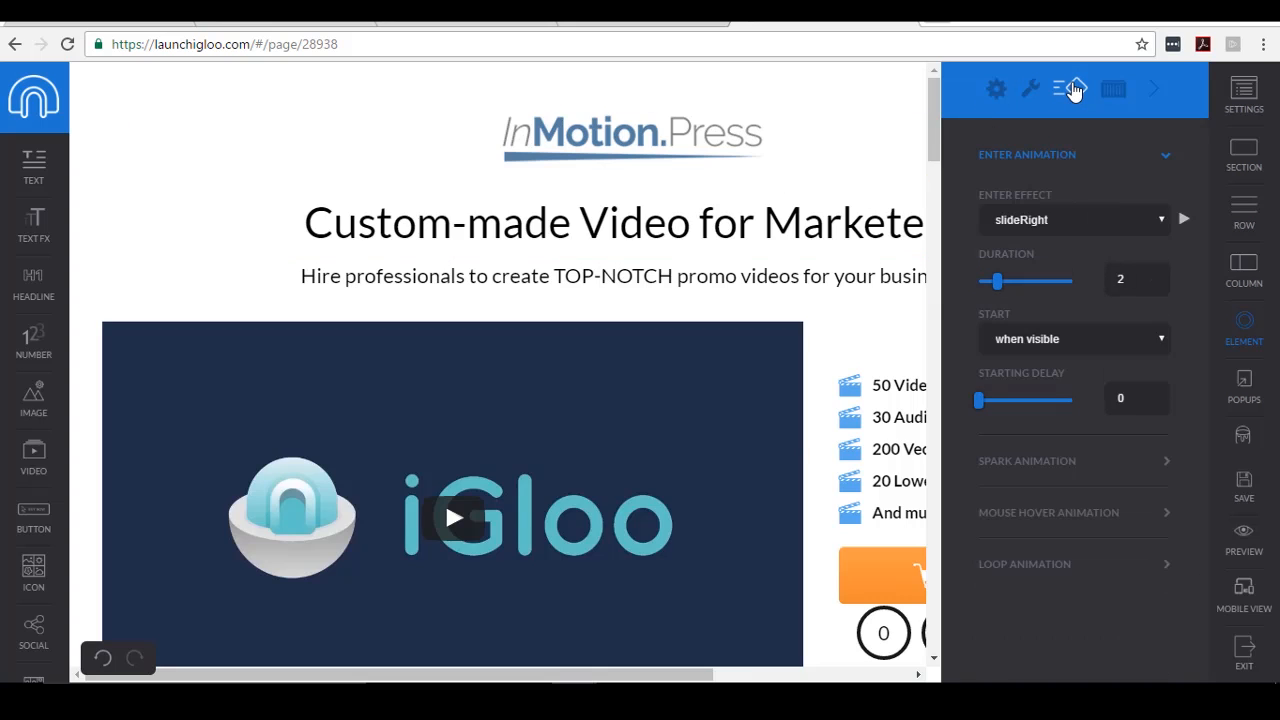
pyautogui.click(1122, 218)
pyautogui.click(1064, 252)
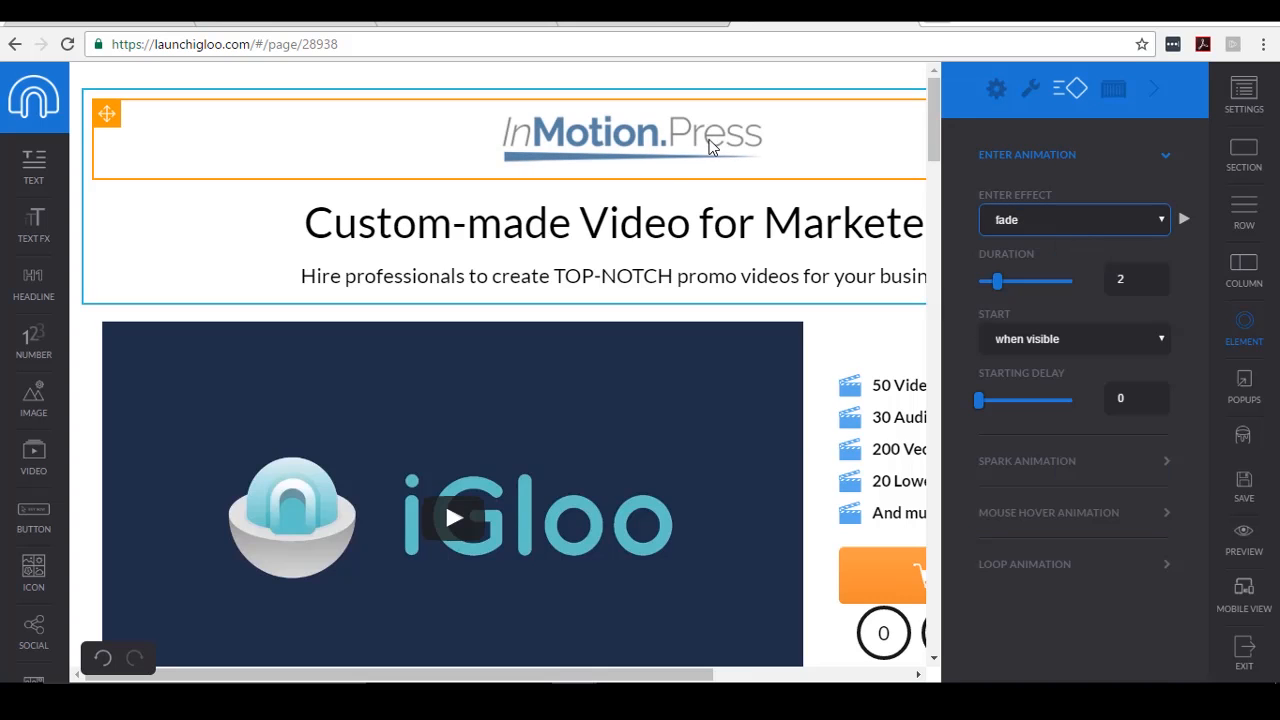
pyautogui.click(1020, 219)
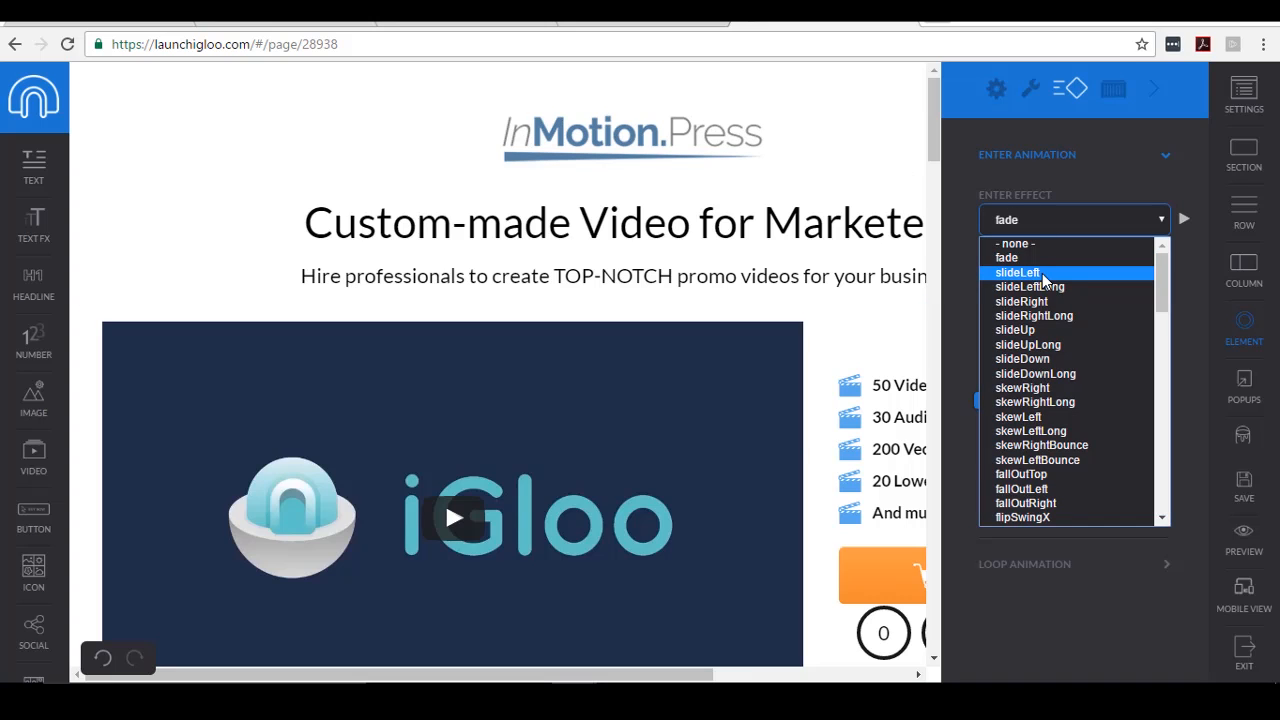
pyautogui.click(1045, 274)
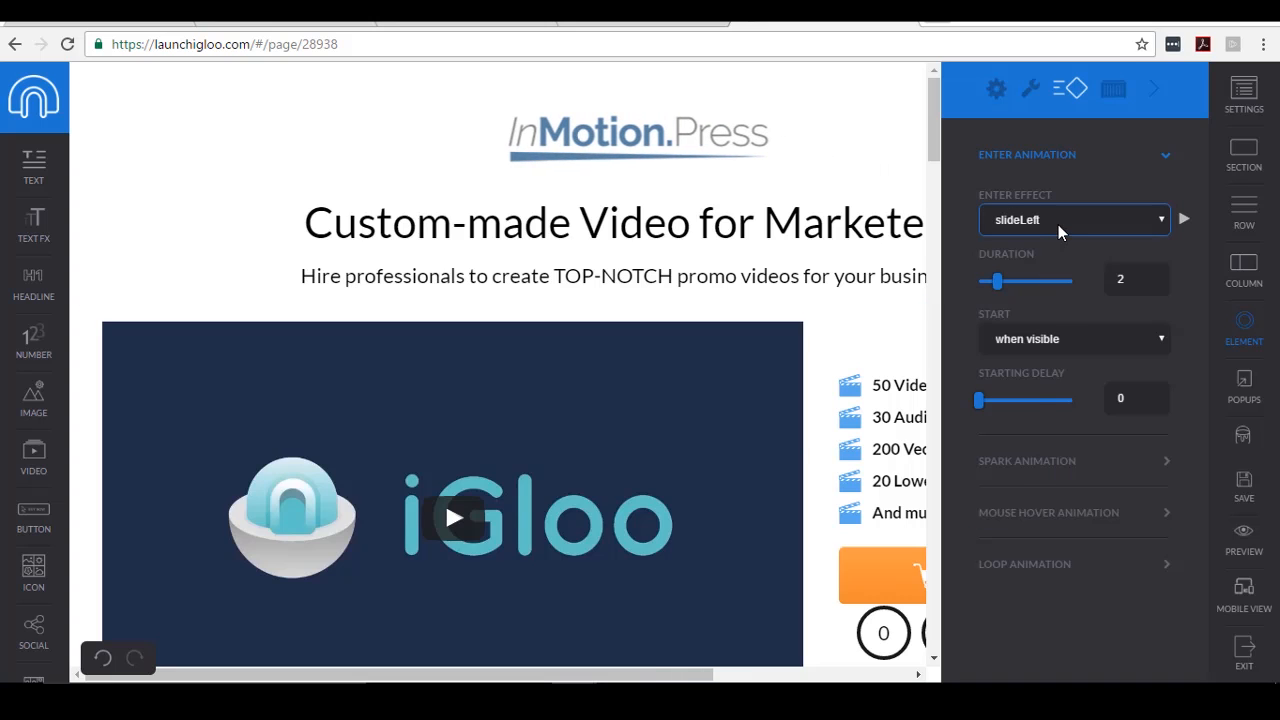
pyautogui.click(1057, 222)
pyautogui.click(1040, 287)
pyautogui.click(1060, 220)
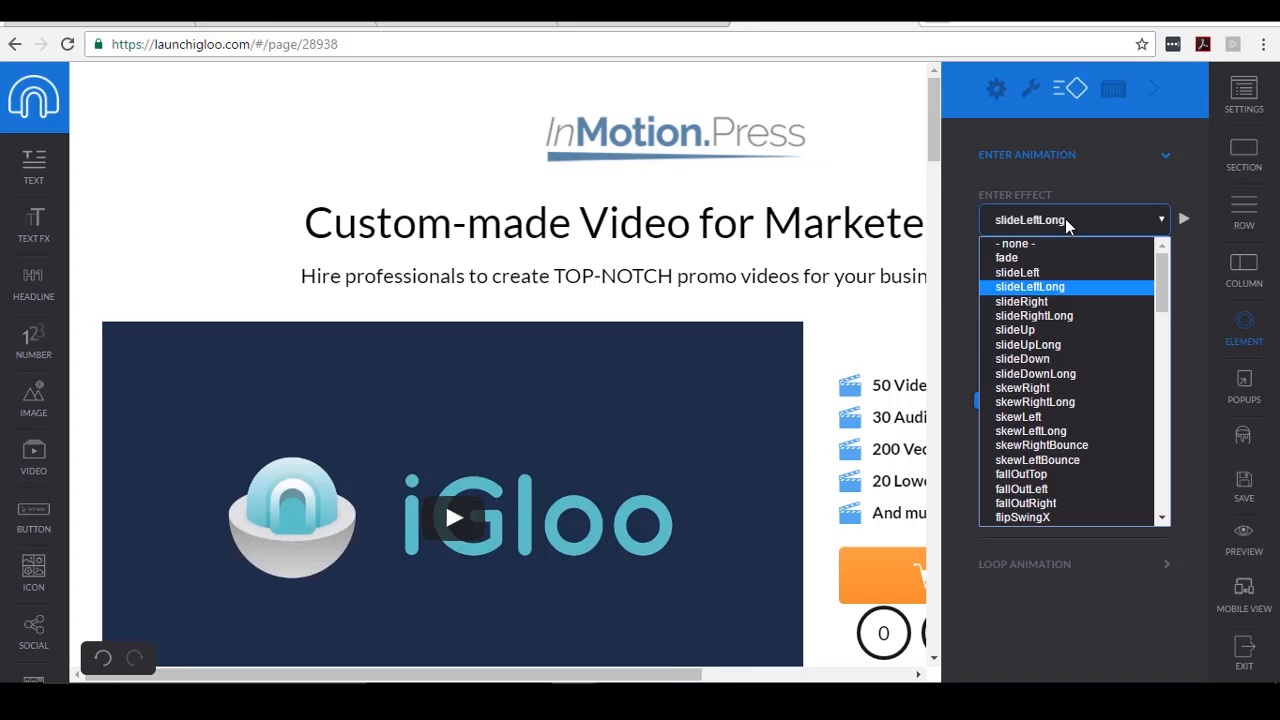
pyautogui.click(1036, 300)
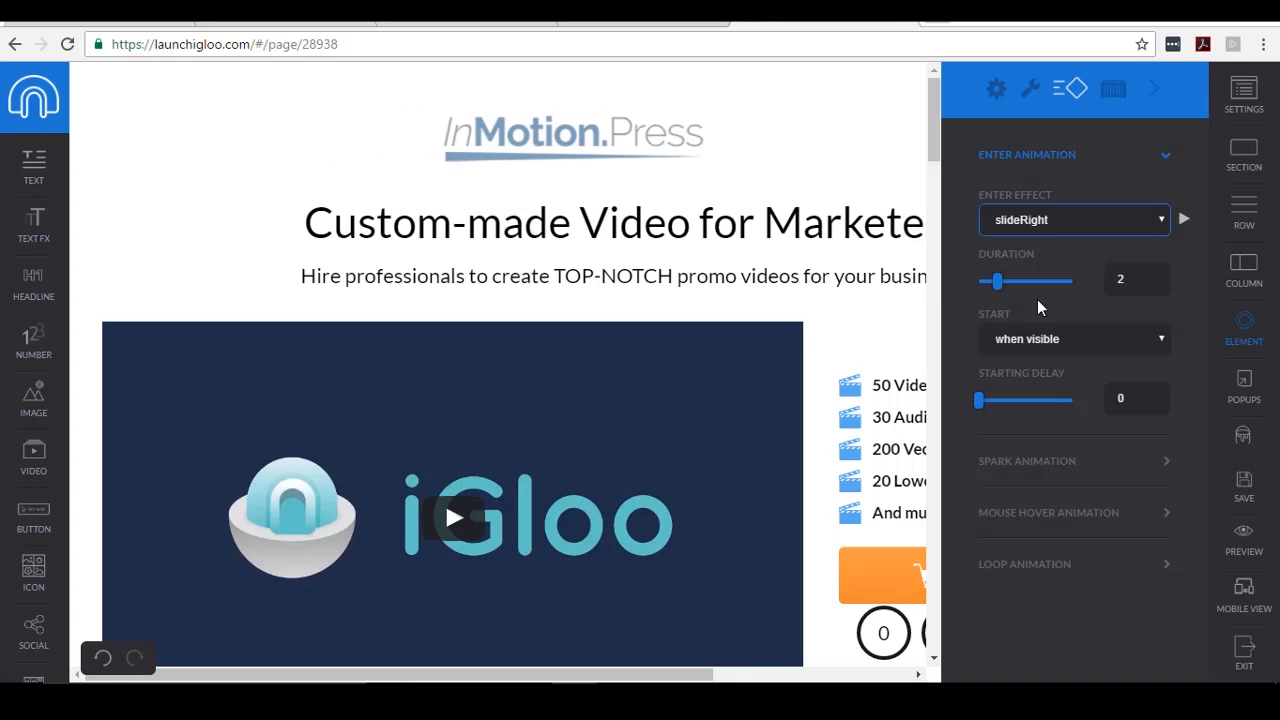
pyautogui.click(1156, 96)
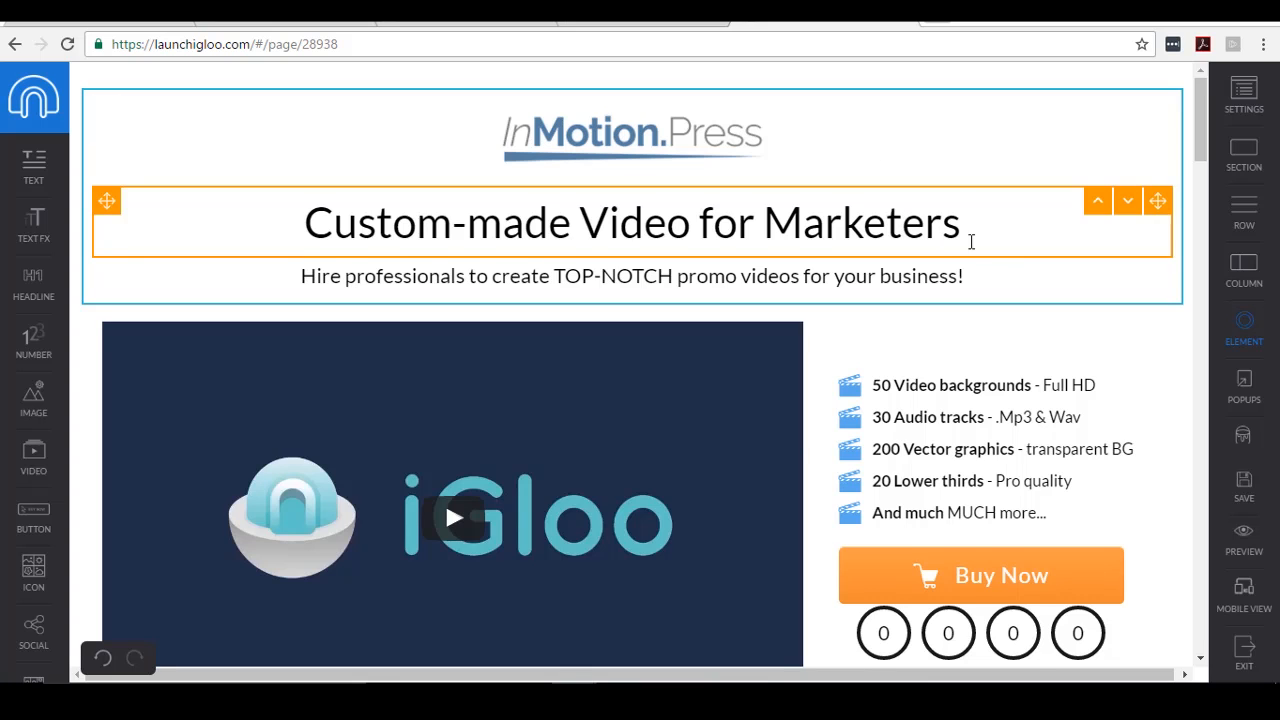
# - Insert 'Creation' after 'Video' so the headline reads 'Custom-made Video Creation for Marketers'
pyautogui.scroll(-1, 989, 274)
pyautogui.scroll(1, 989, 274)
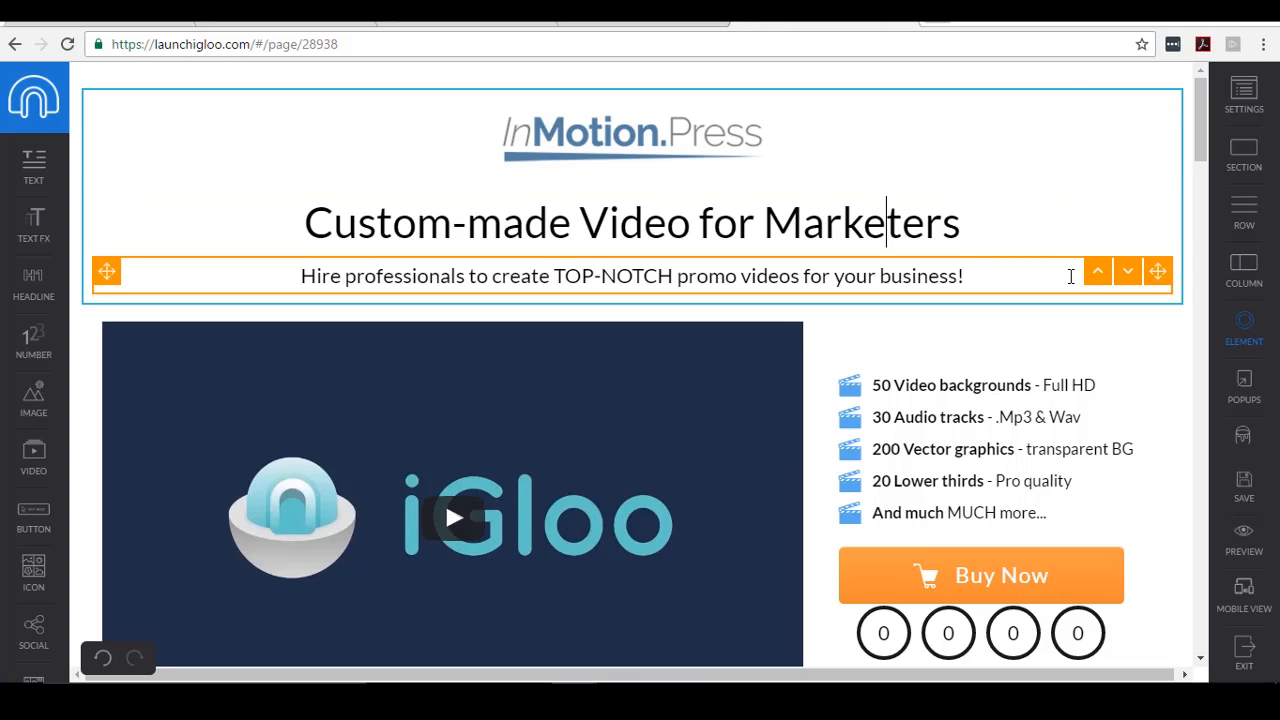
pyautogui.click(742, 211)
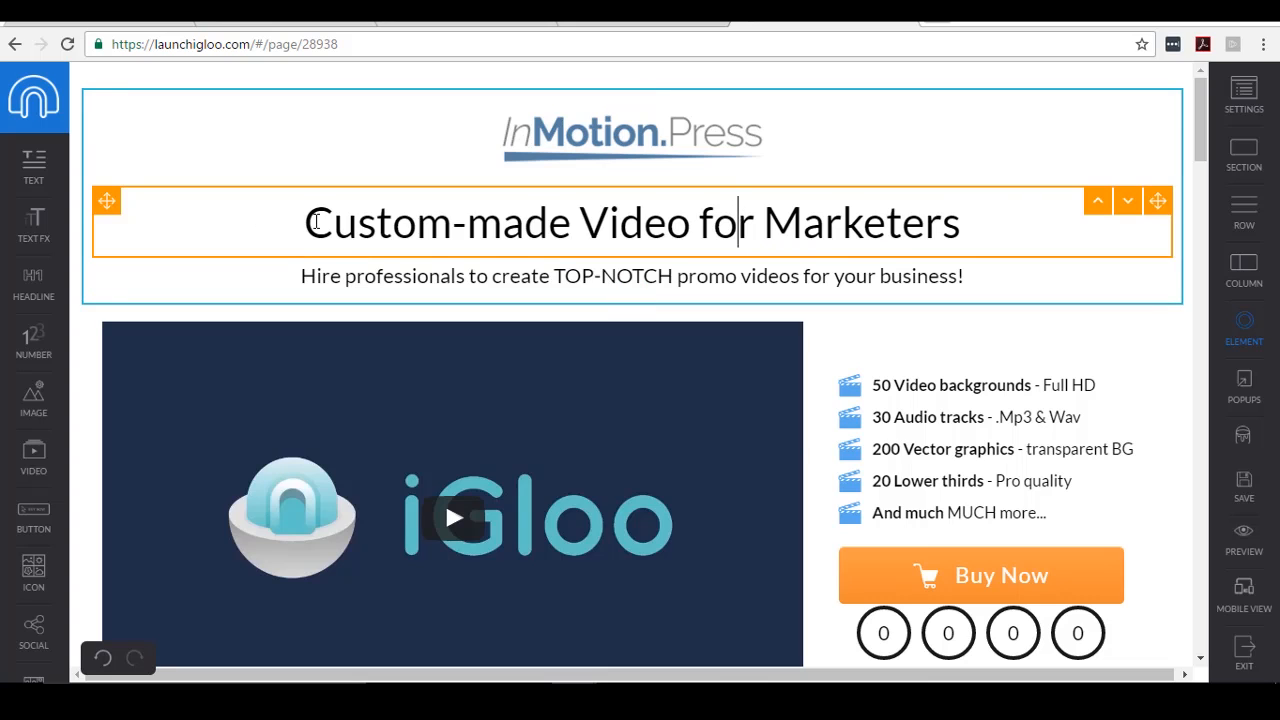
pyautogui.moveTo(306, 222); pyautogui.dragTo(994, 237)
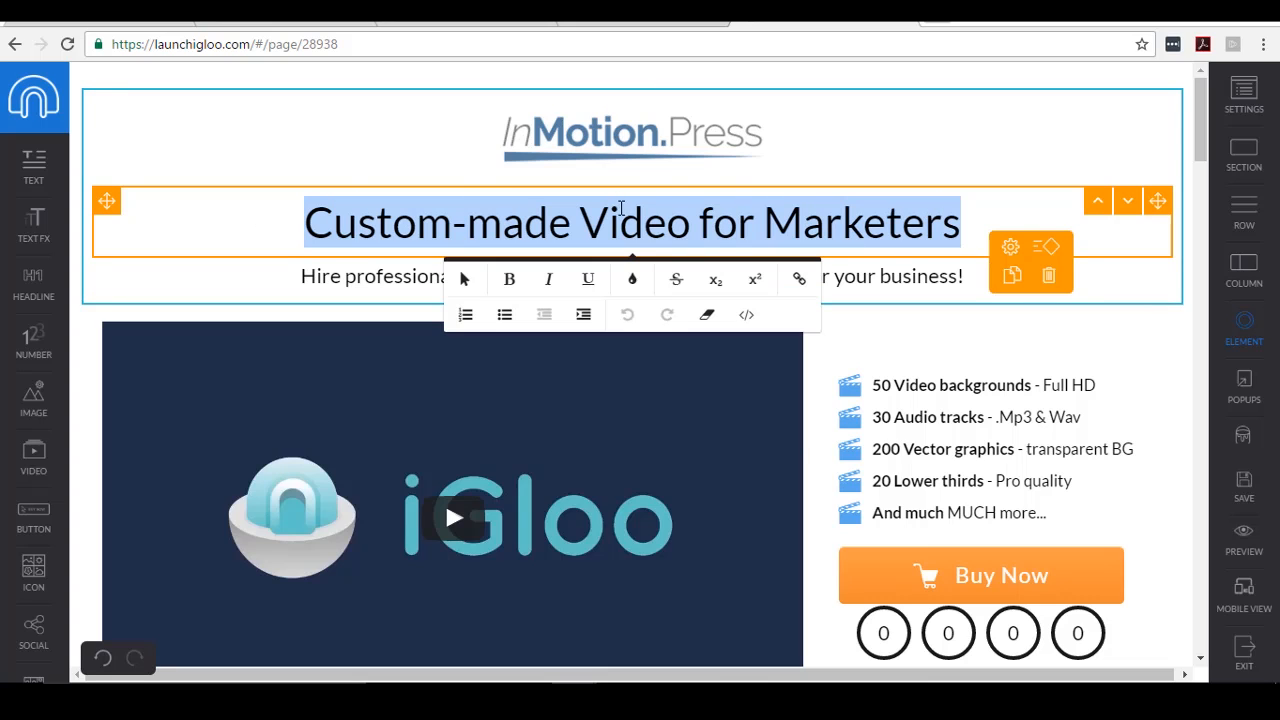
pyautogui.click(845, 208)
pyautogui.click(694, 212)
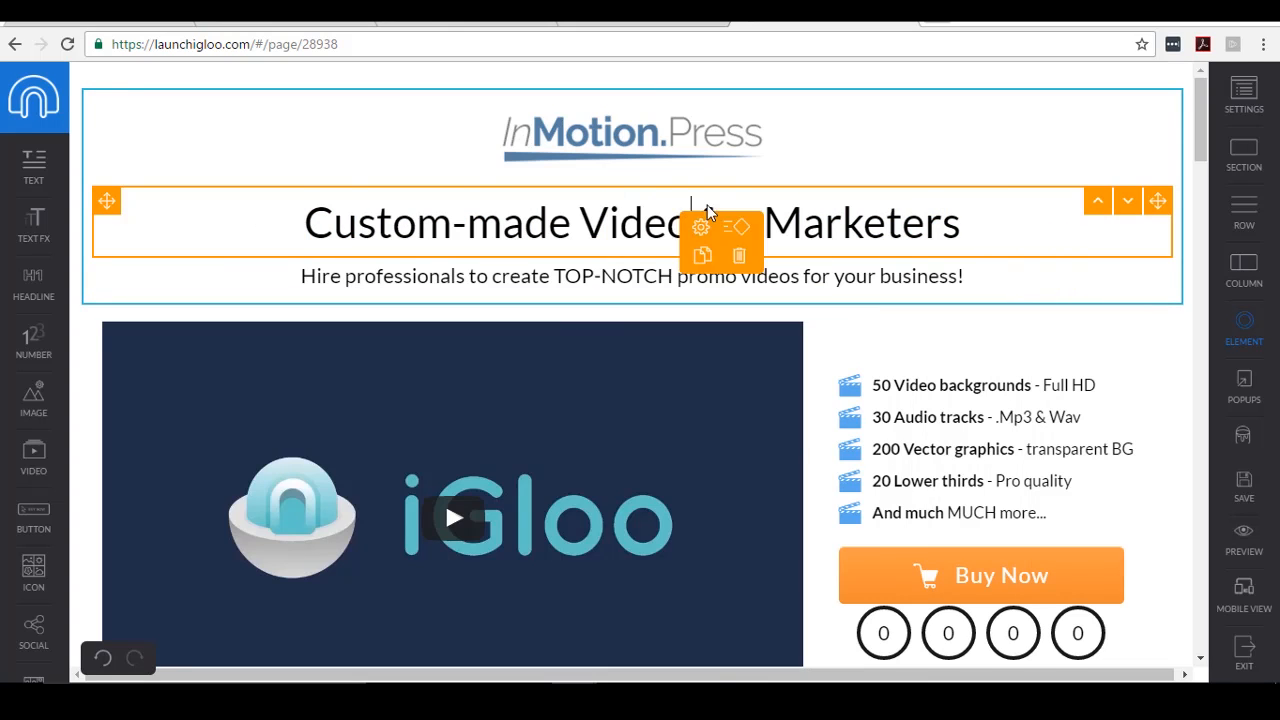
pyautogui.write('Creation')
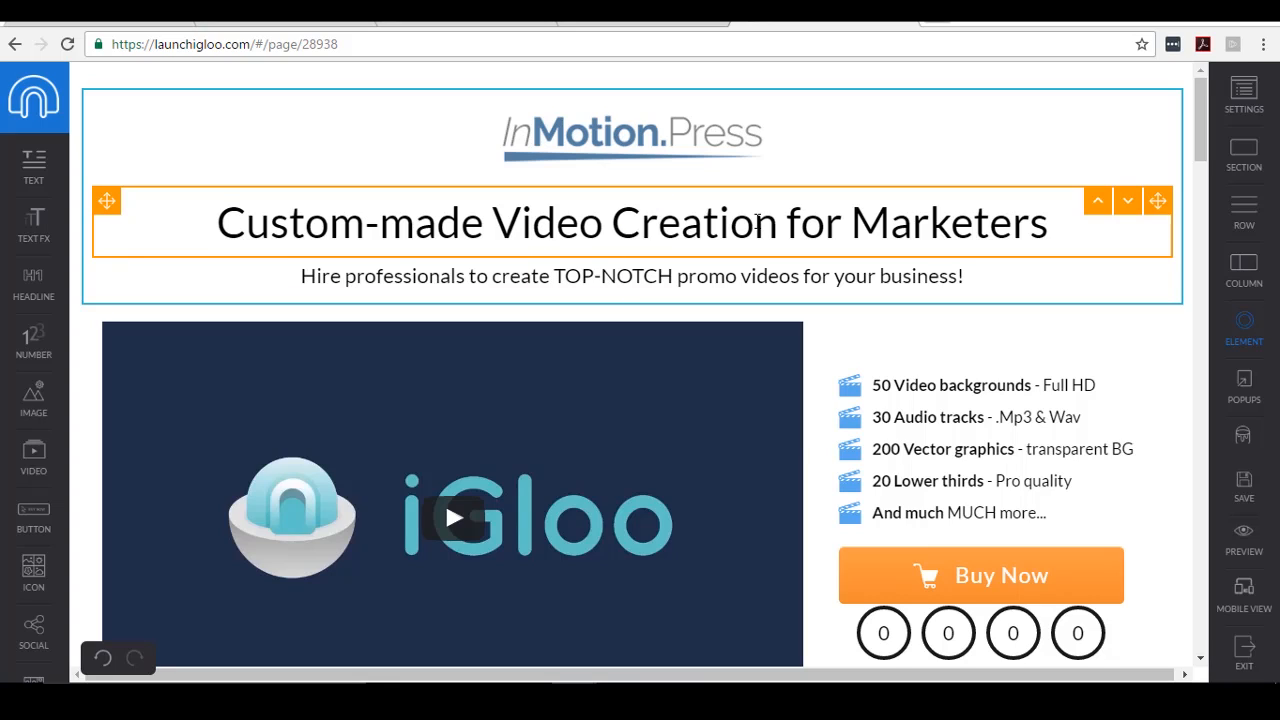
pyautogui.click(955, 218)
pyautogui.click(966, 220)
pyautogui.click(985, 237)
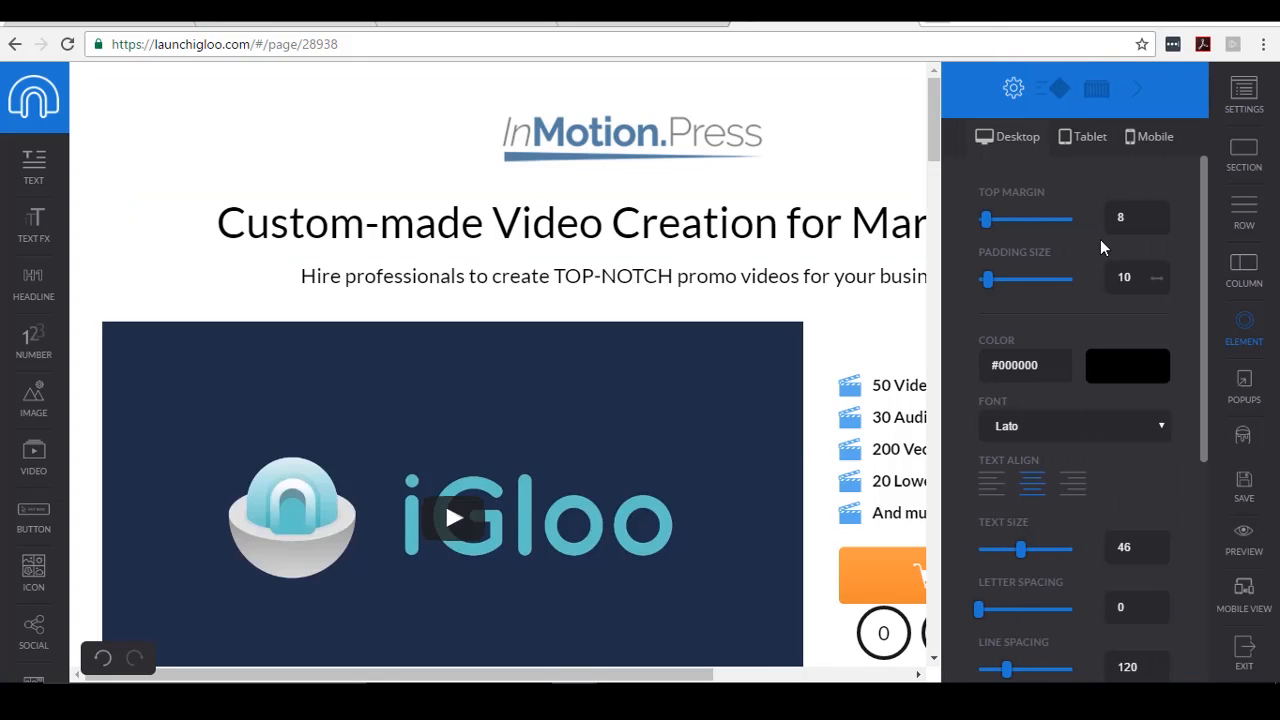
pyautogui.scroll(-1, 1178, 295)
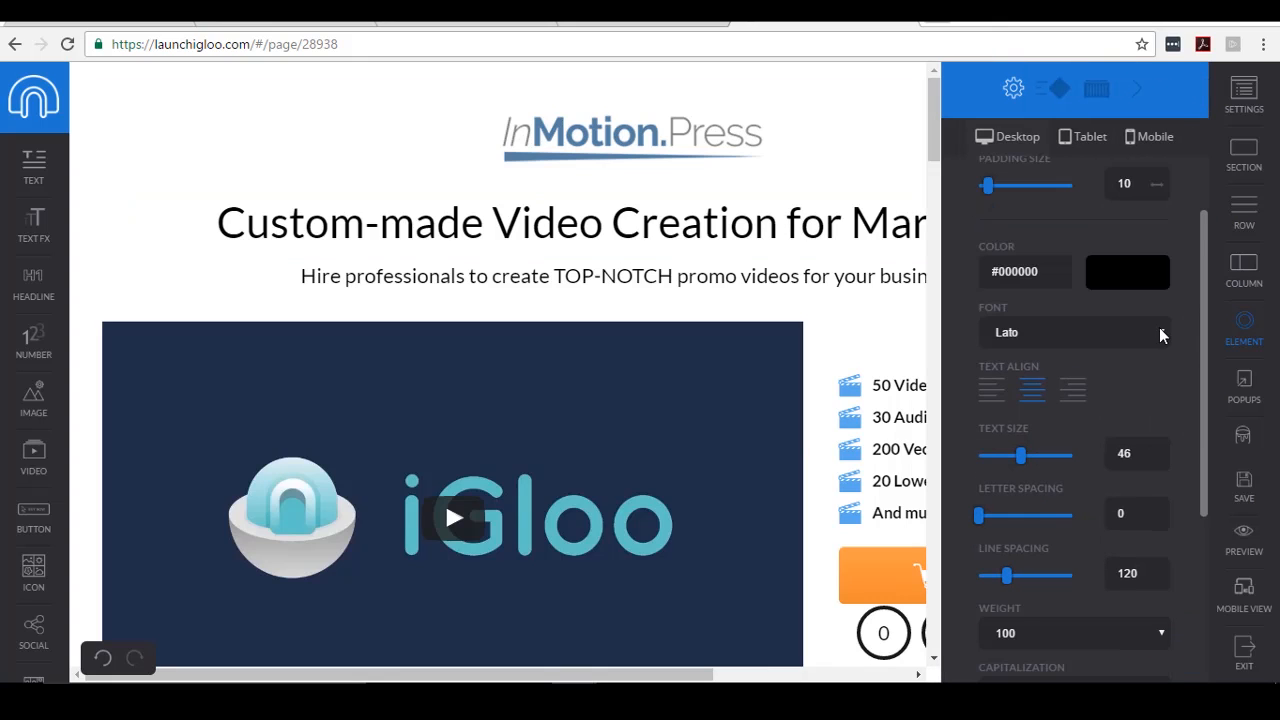
pyautogui.click(1161, 334)
pyautogui.click(1185, 292)
pyautogui.click(1141, 280)
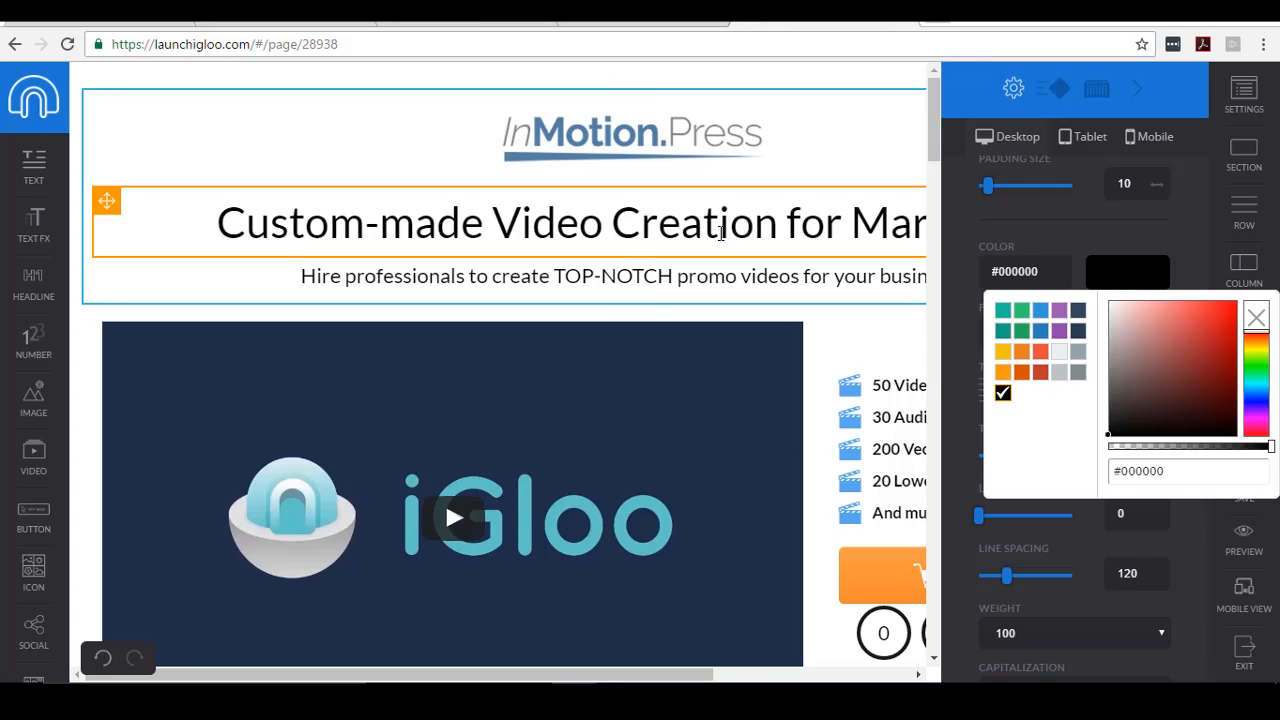
pyautogui.click(1072, 222)
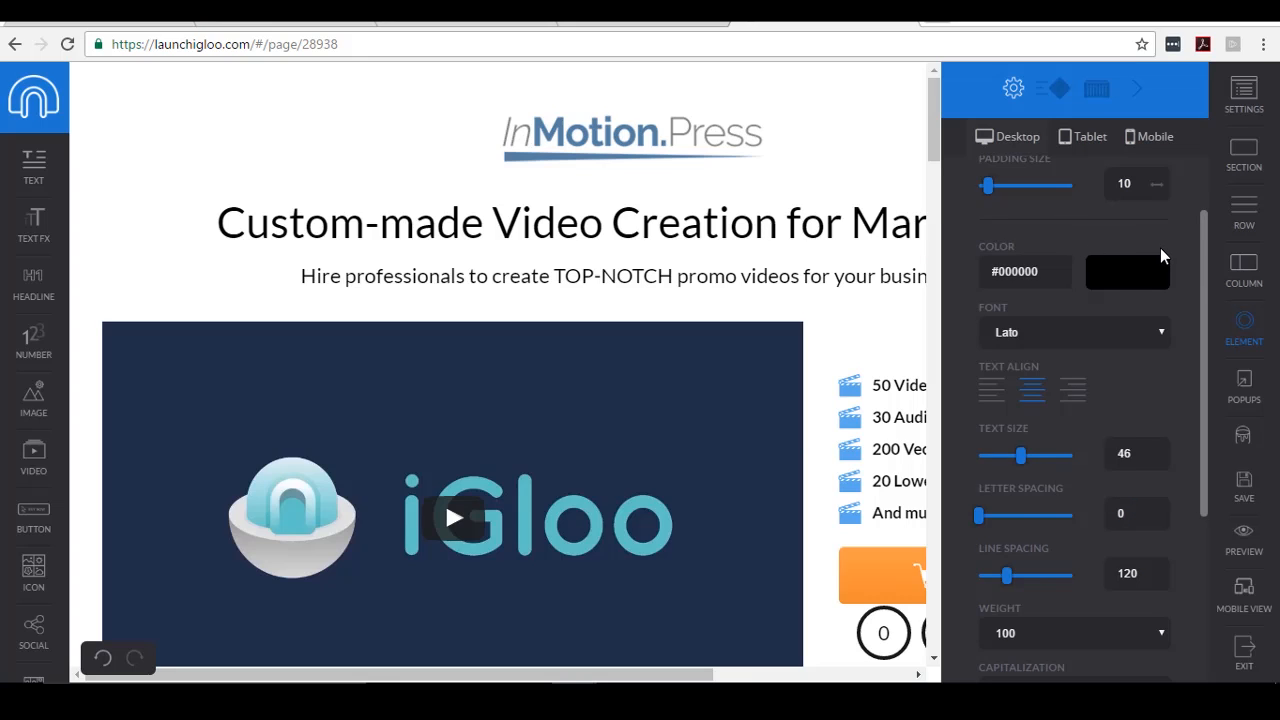
pyautogui.scroll(-3, 1160, 256)
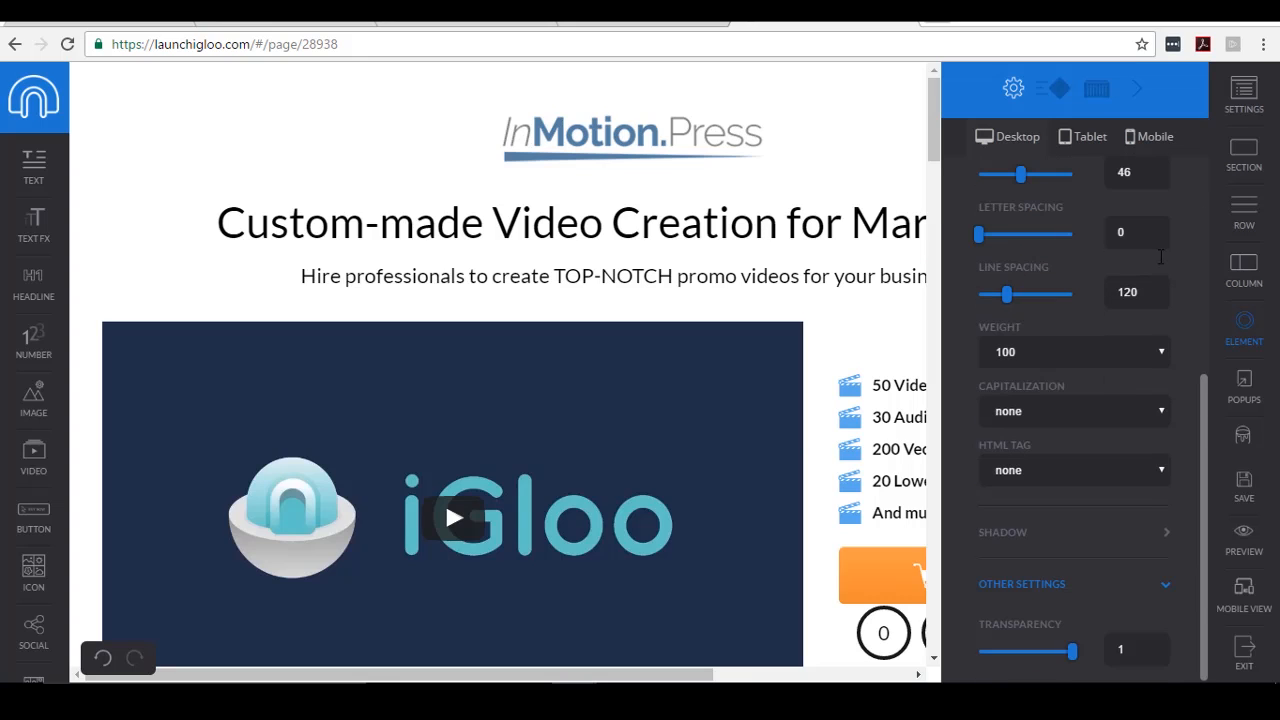
pyautogui.scroll(3, 1160, 256)
pyautogui.scroll(-3, 1158, 257)
pyautogui.scroll(-1, 1110, 514)
pyautogui.scroll(6, 1110, 514)
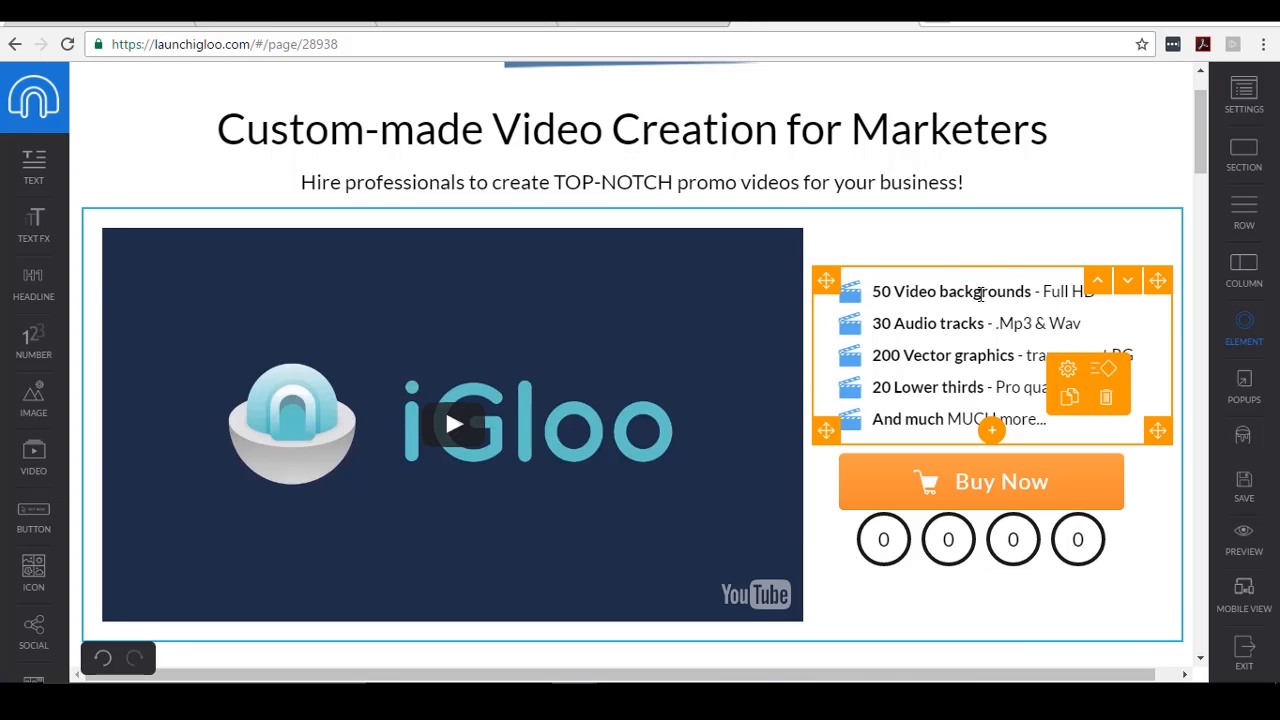
# - Retype the first bullet as 'Explainer Video Creation' and the 30-audio-tracks bullet as 'Greenscreen editing'
pyautogui.click(981, 293)
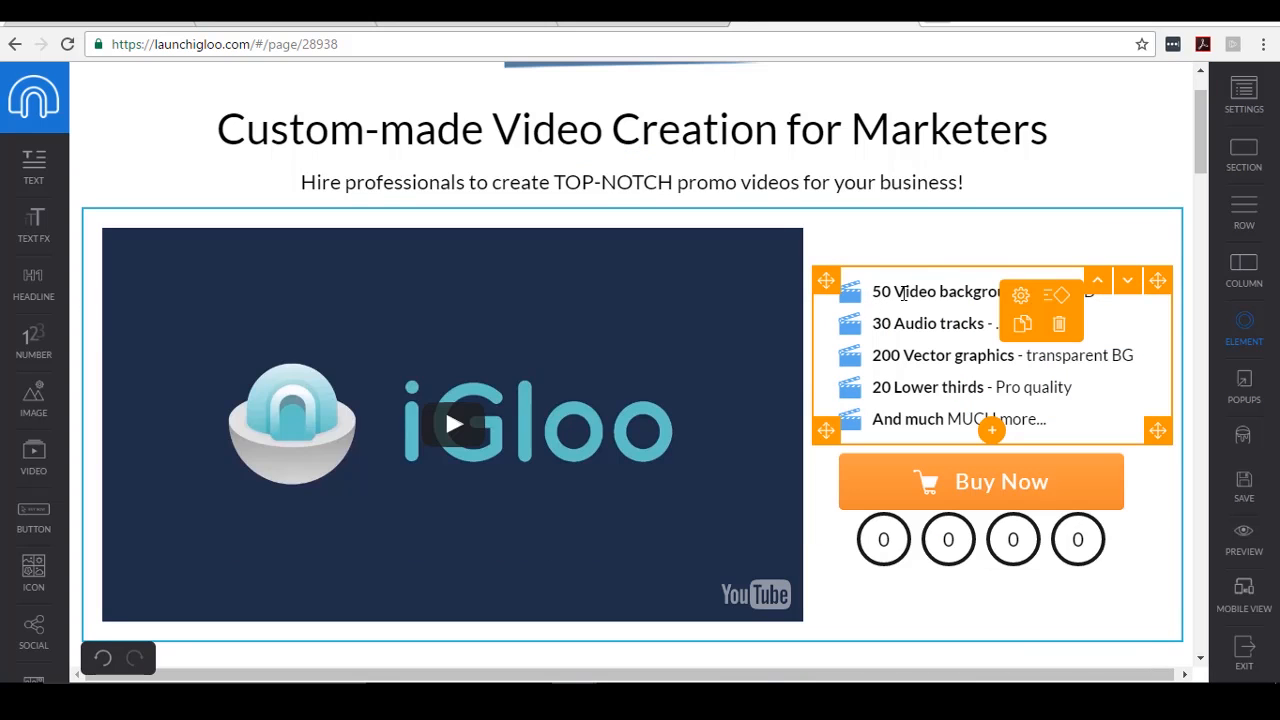
pyautogui.click(903, 293)
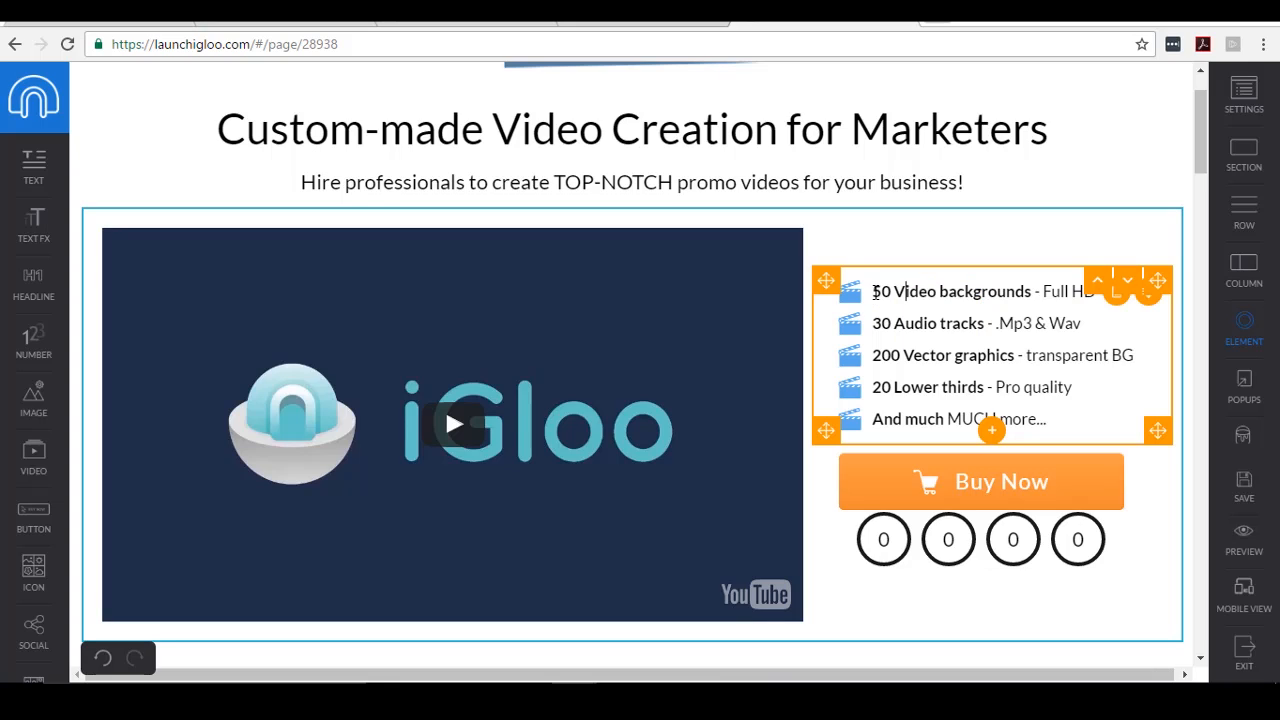
pyautogui.moveTo(876, 291); pyautogui.dragTo(1100, 291)
pyautogui.write('Ex')
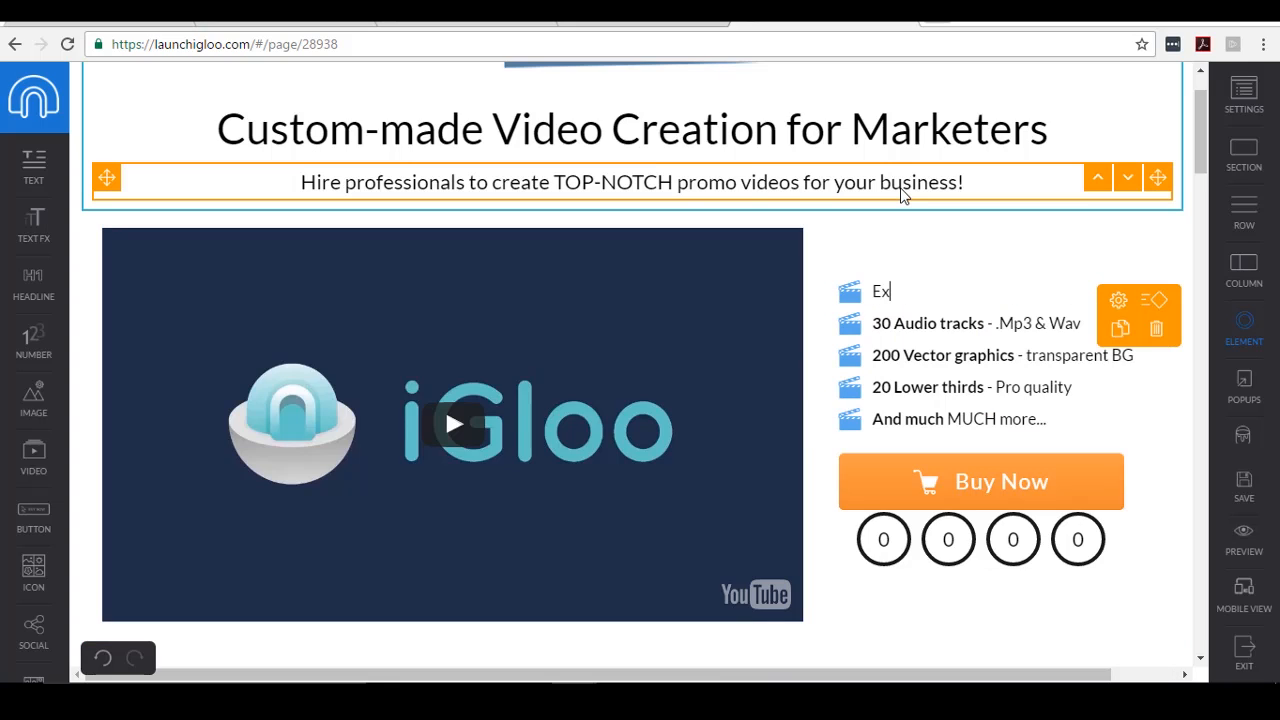
pyautogui.write('plainer Vi')
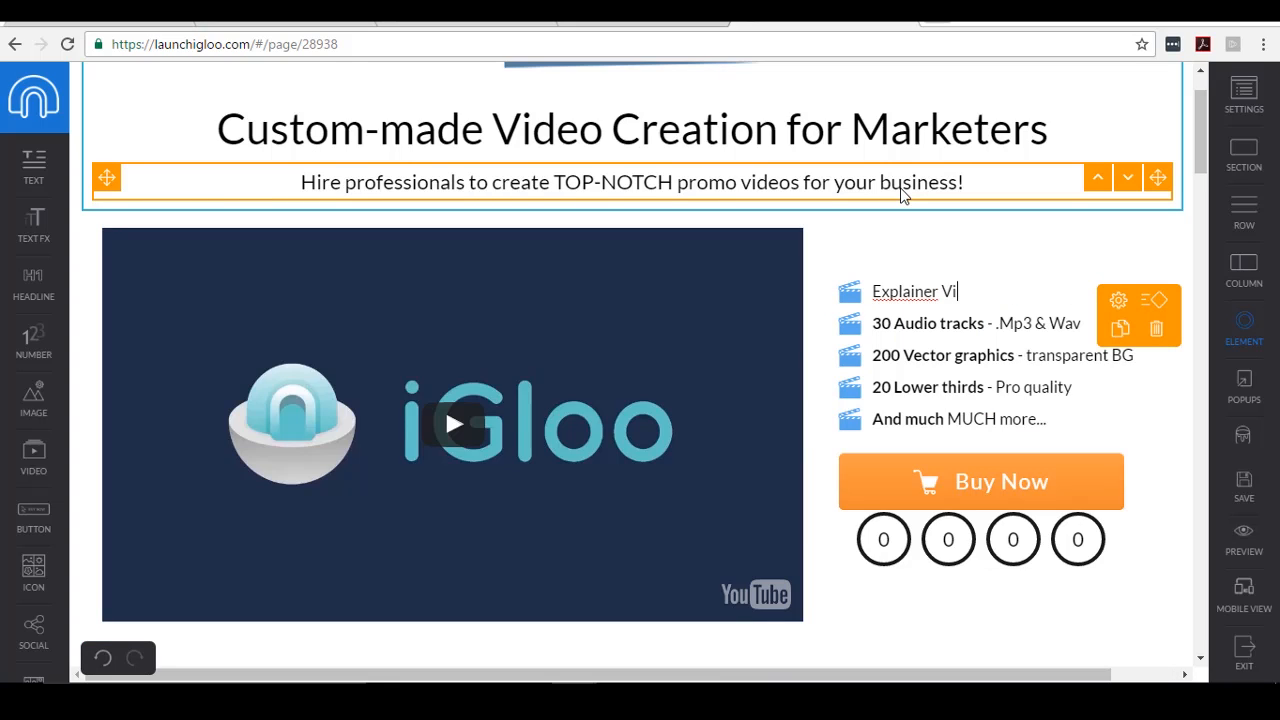
pyautogui.write('deo Creation')
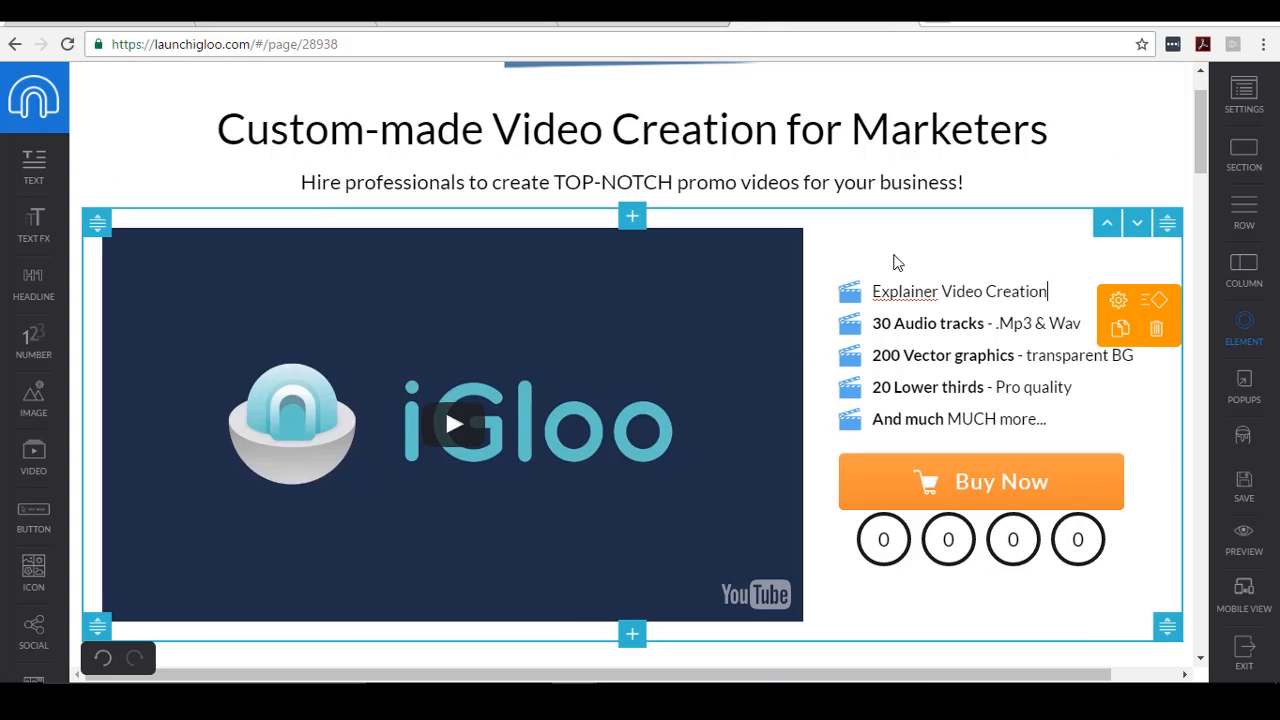
pyautogui.moveTo(872, 323); pyautogui.dragTo(1083, 333)
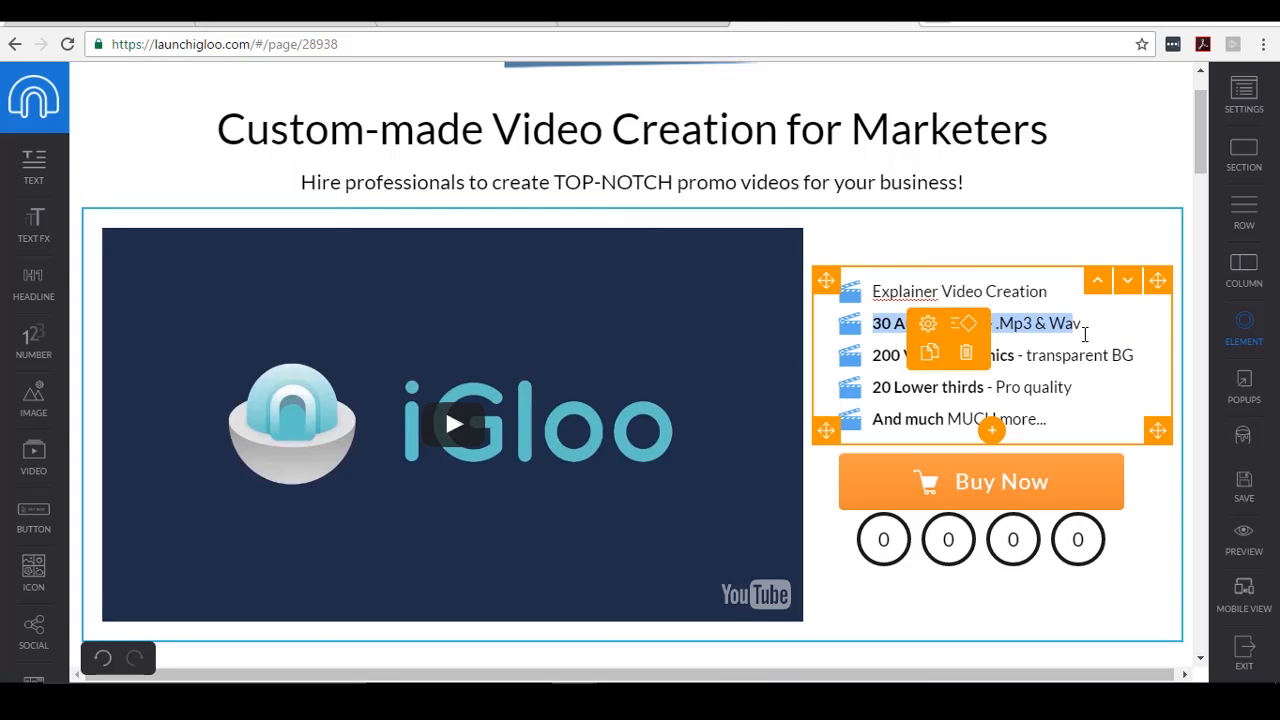
pyautogui.write('Greens')
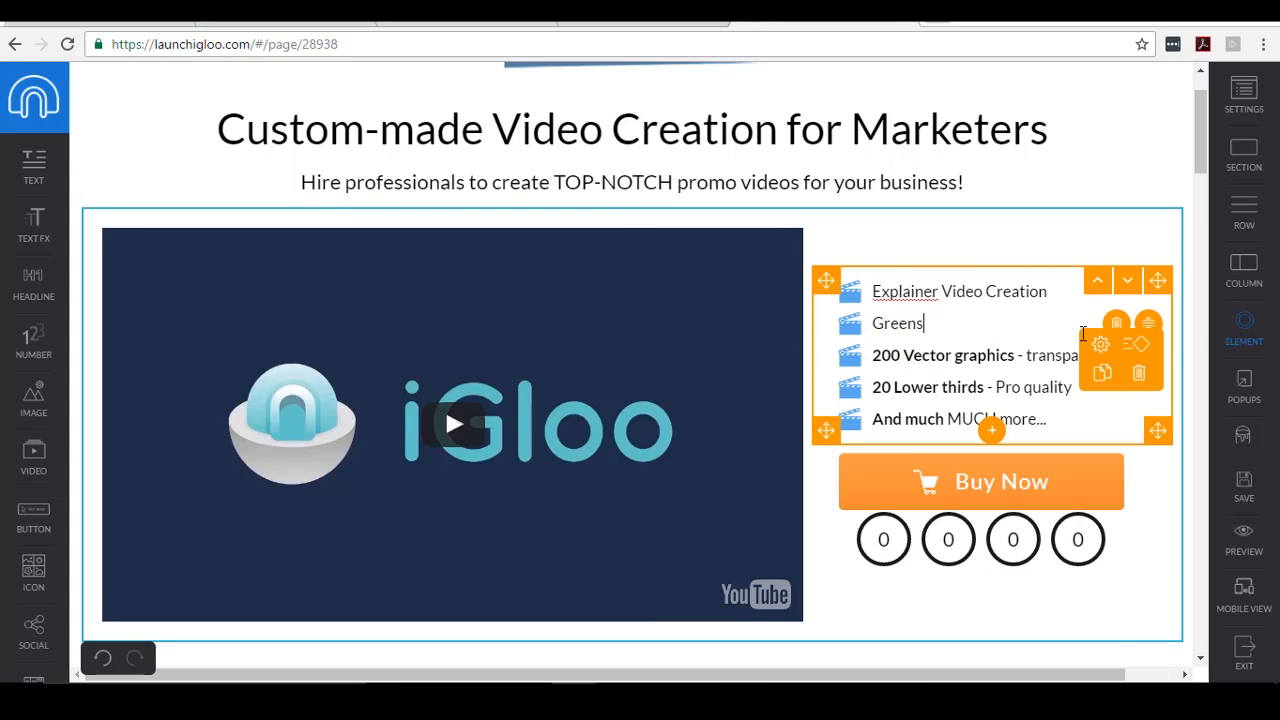
pyautogui.write('creen editing')
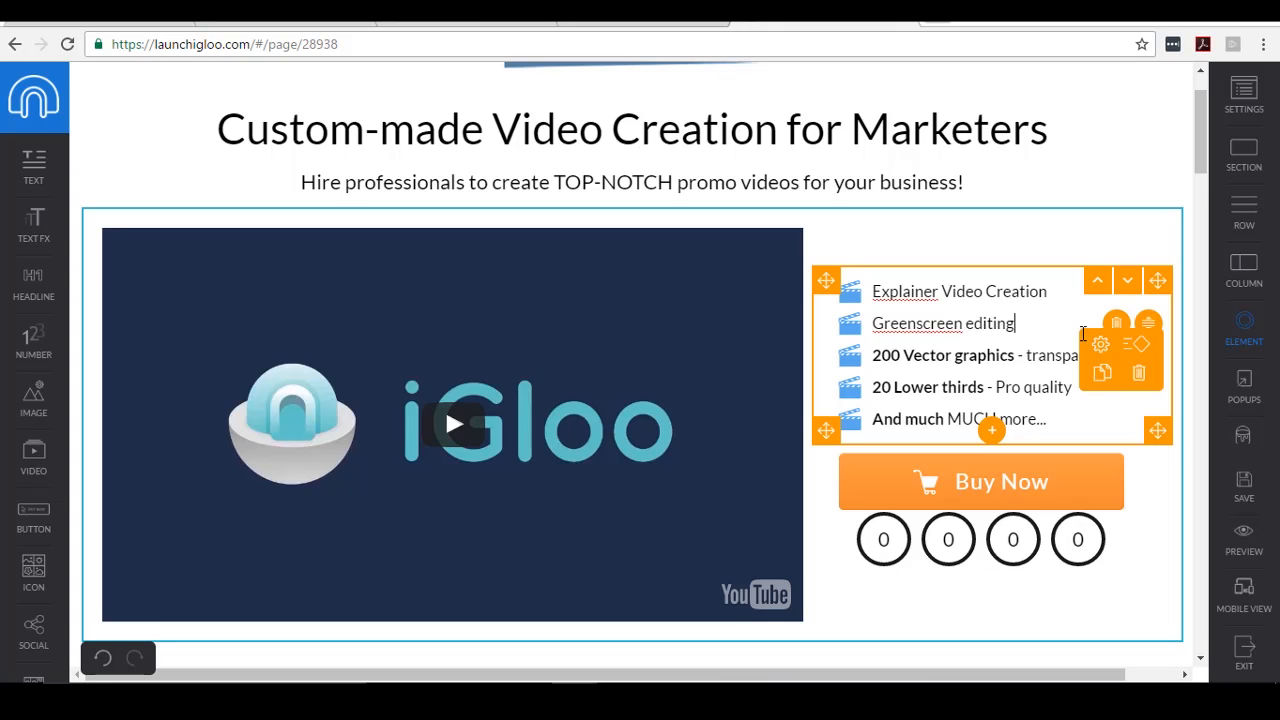
pyautogui.click(950, 366)
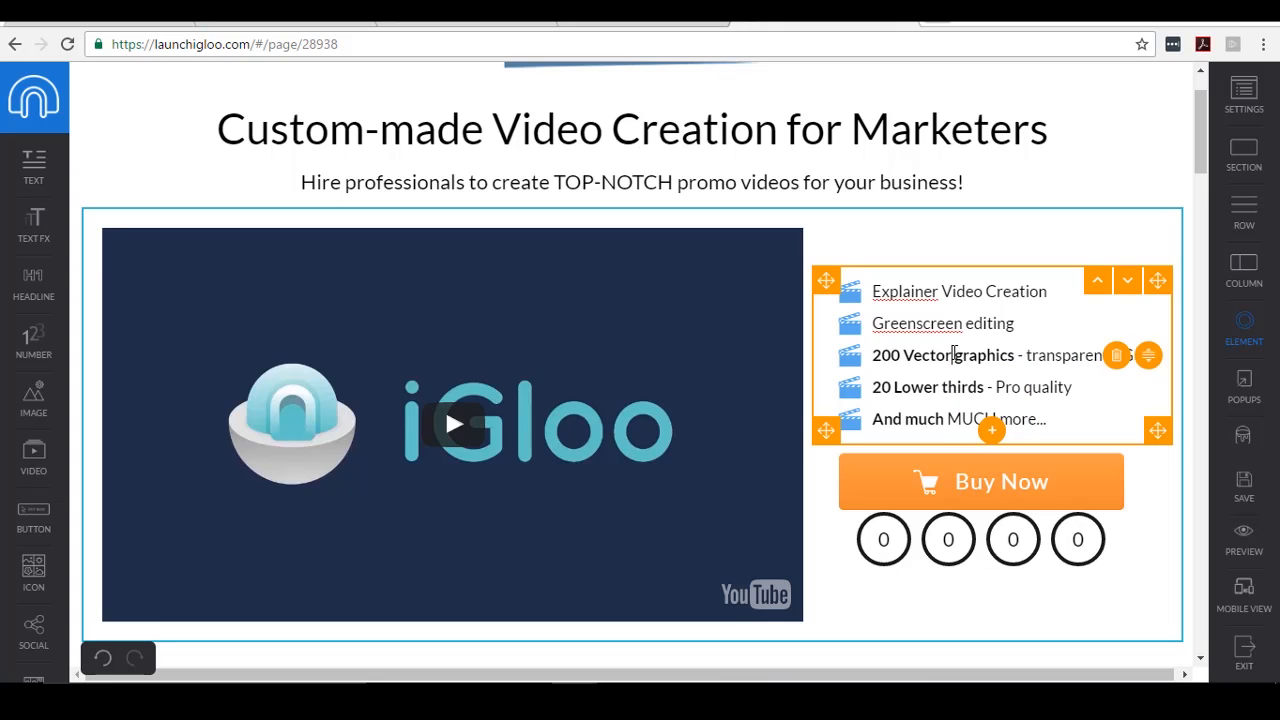
pyautogui.click(952, 355)
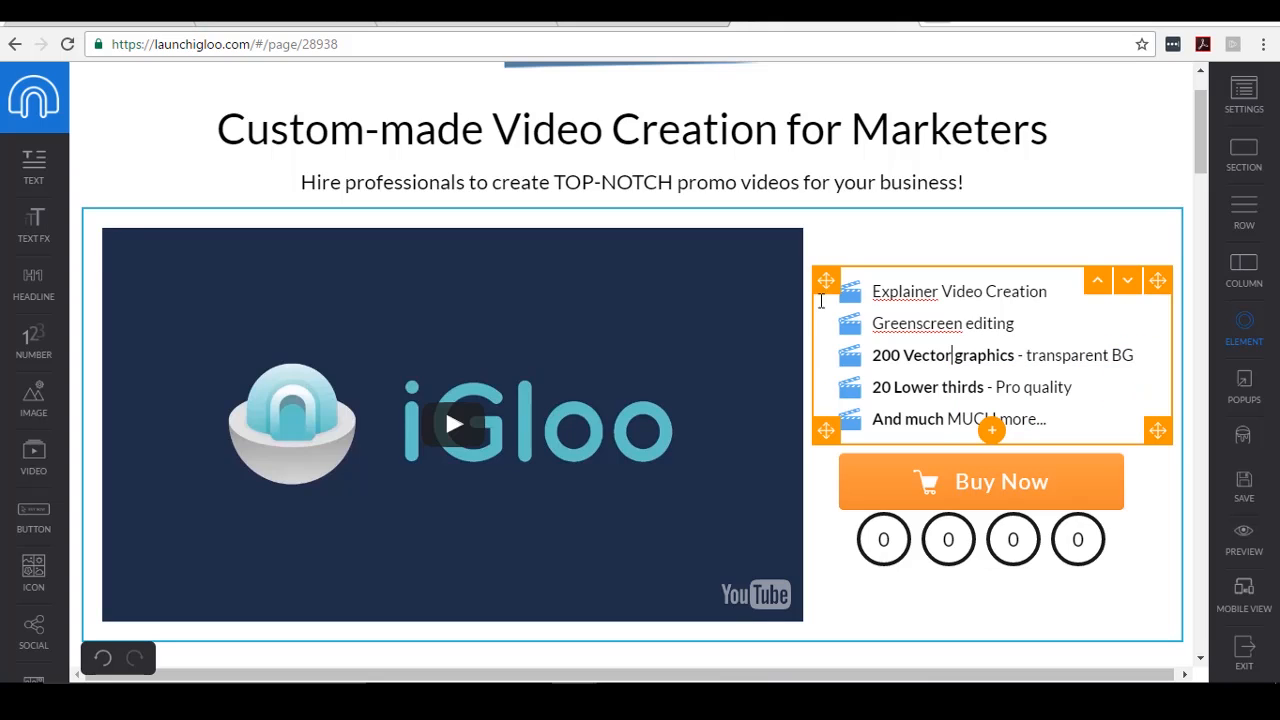
pyautogui.click(588, 350)
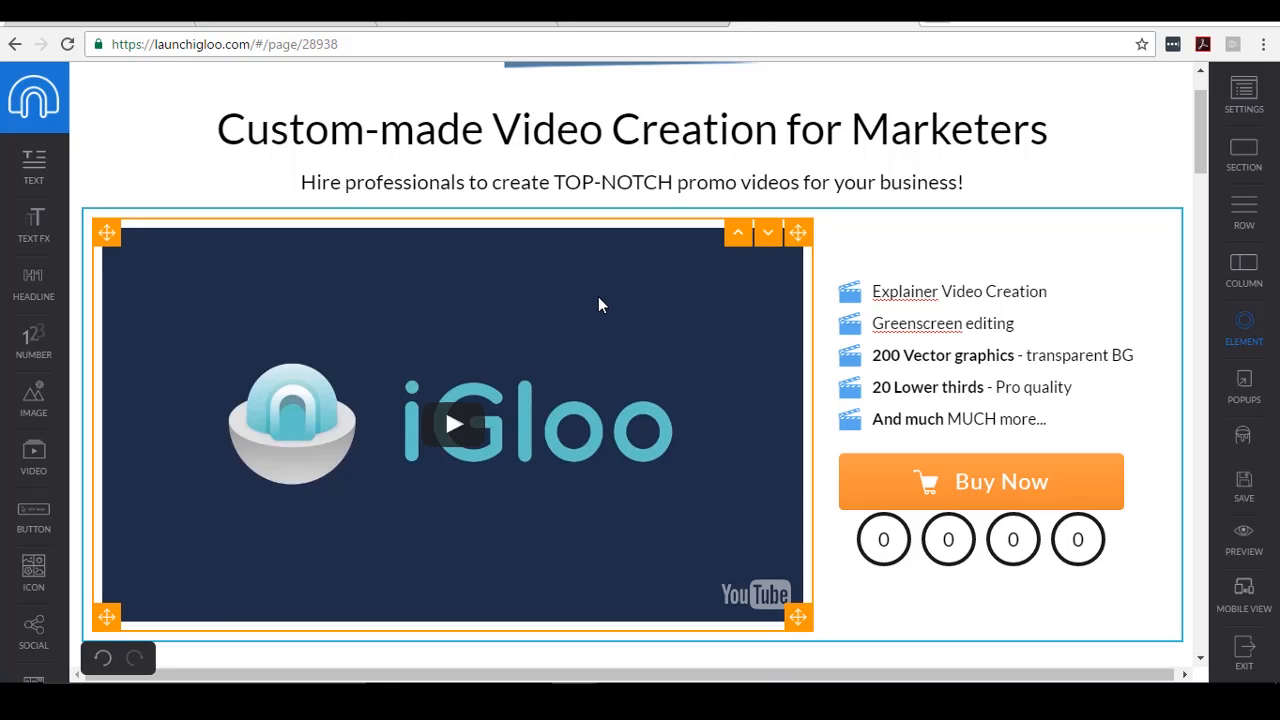
# - Open the video element's source settings with type Youtube, and copy the Explainer Video's YouTube address
pyautogui.click(680, 277)
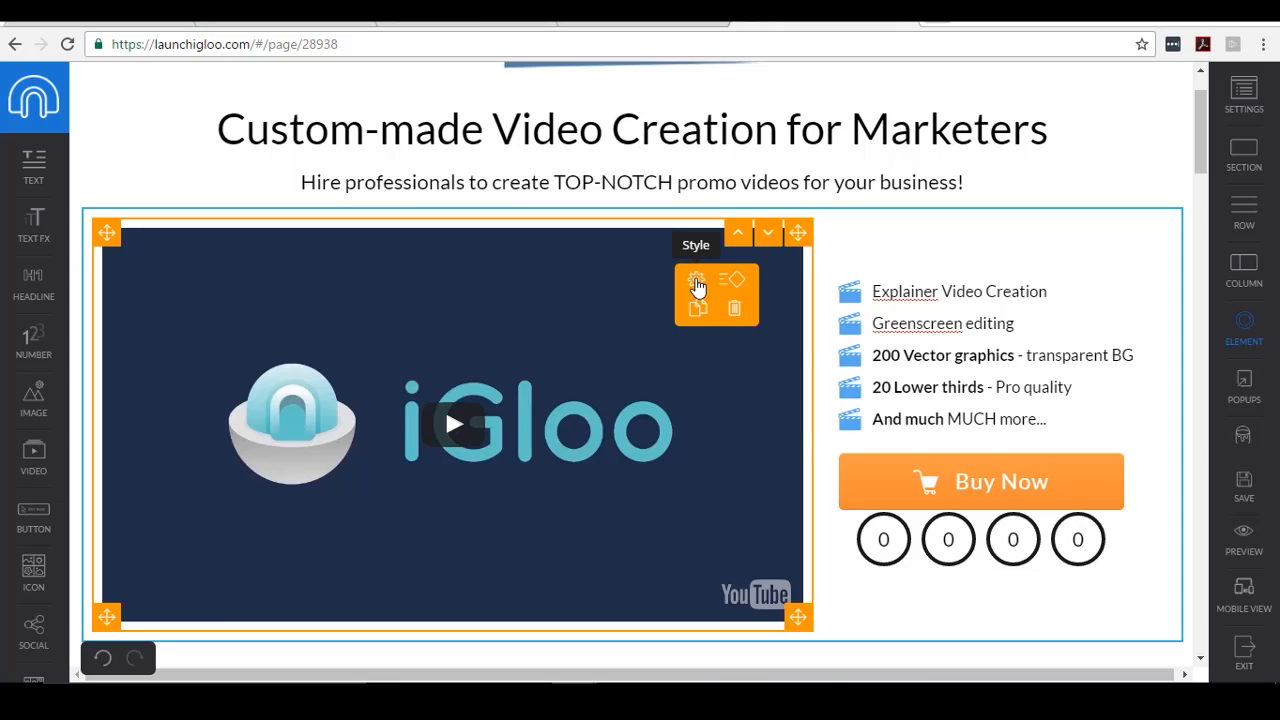
pyautogui.click(697, 285)
pyautogui.click(997, 89)
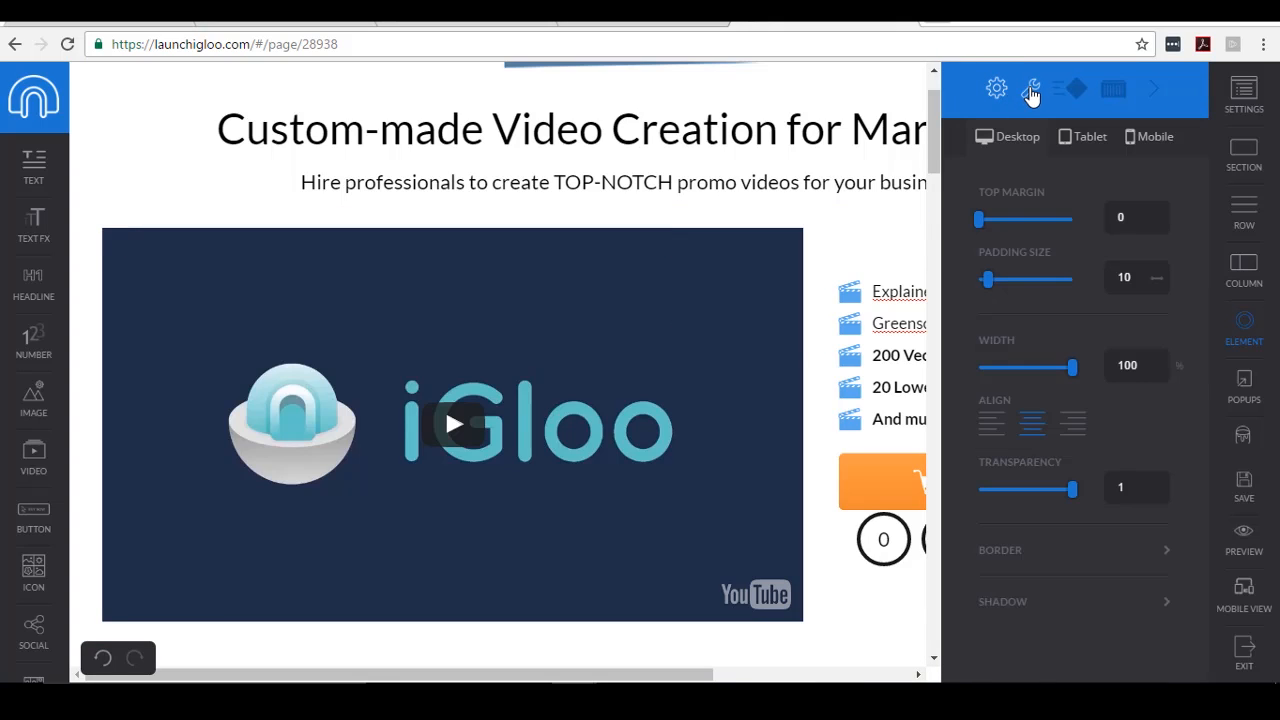
pyautogui.click(1032, 93)
pyautogui.click(1099, 180)
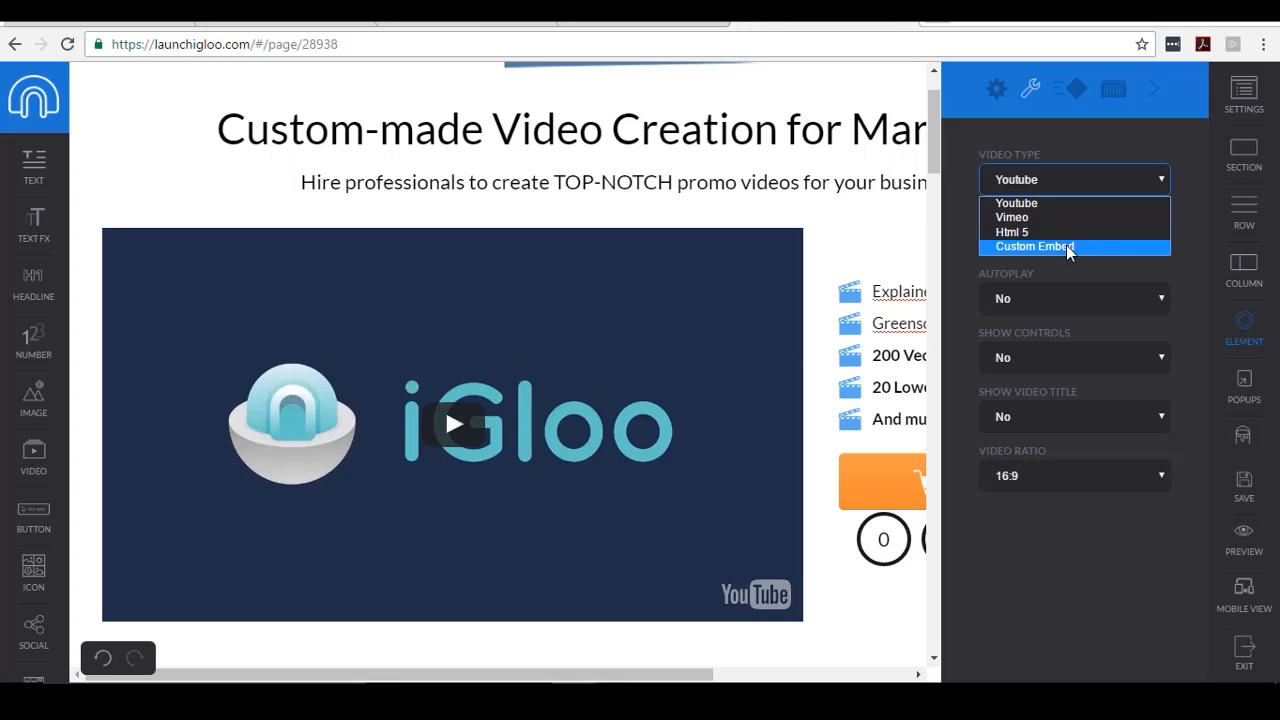
pyautogui.click(1188, 177)
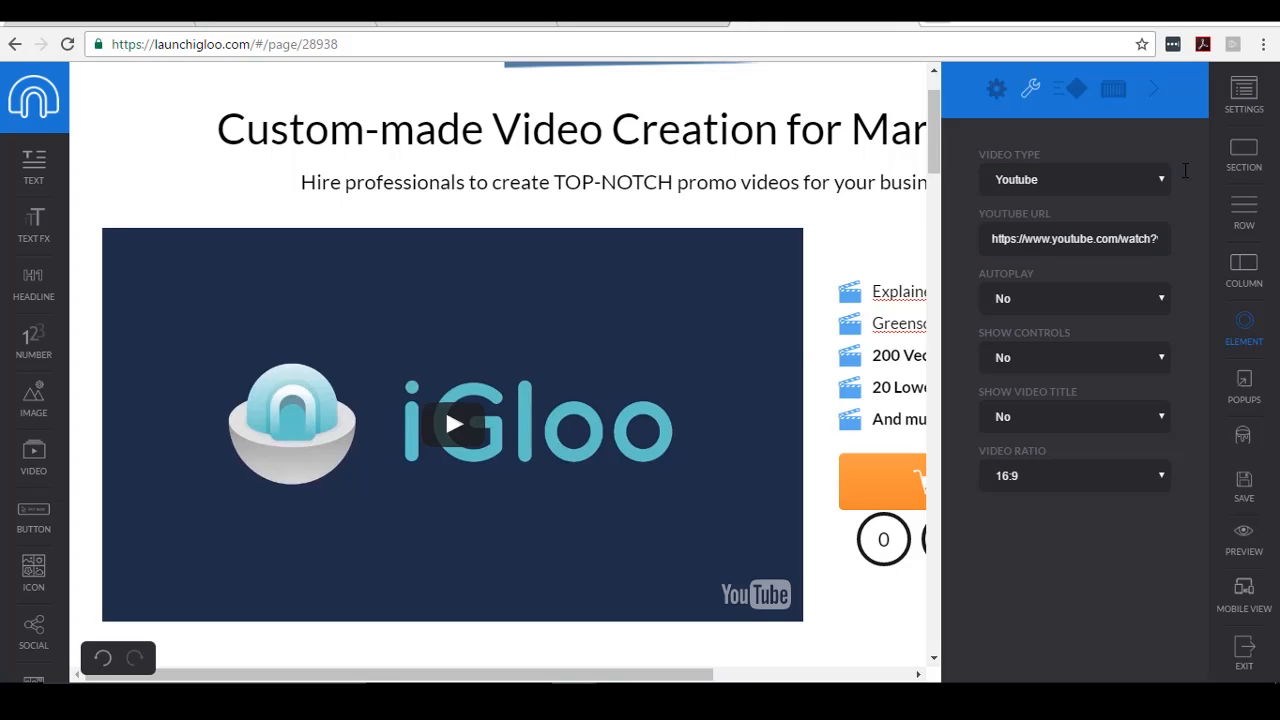
pyautogui.click(1105, 190)
pyautogui.click(1100, 200)
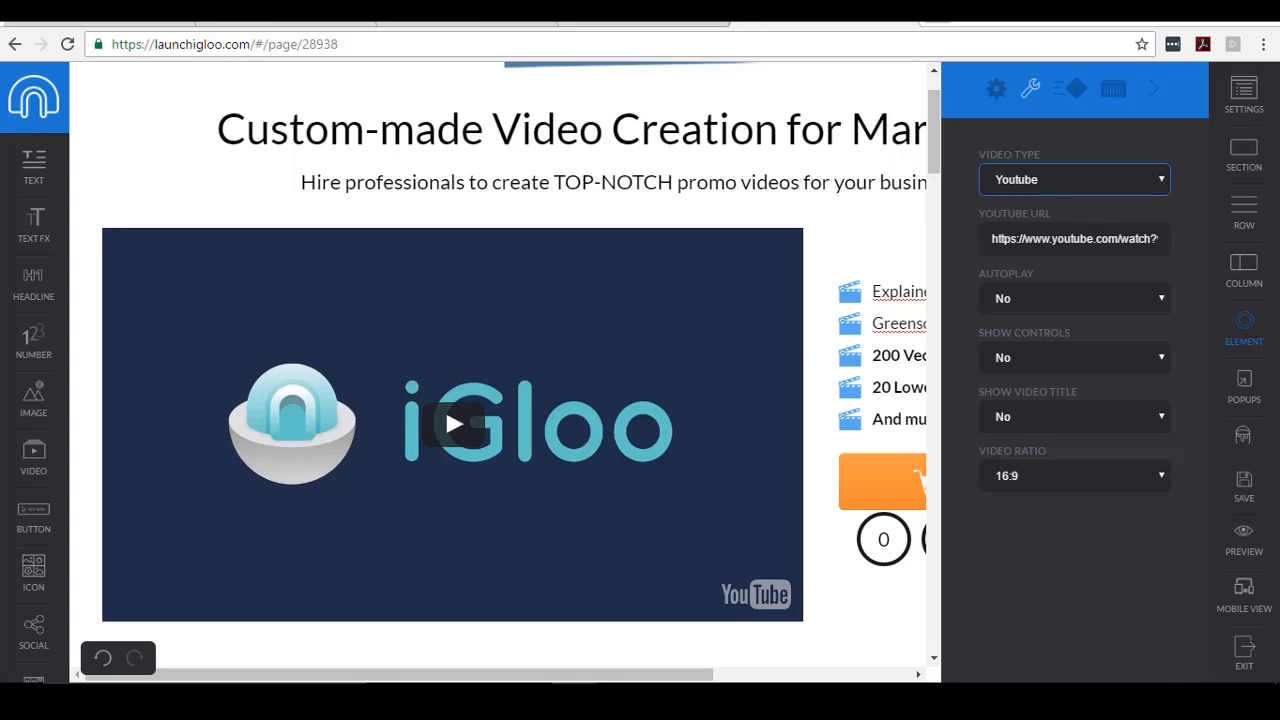
pyautogui.click(934, 20)
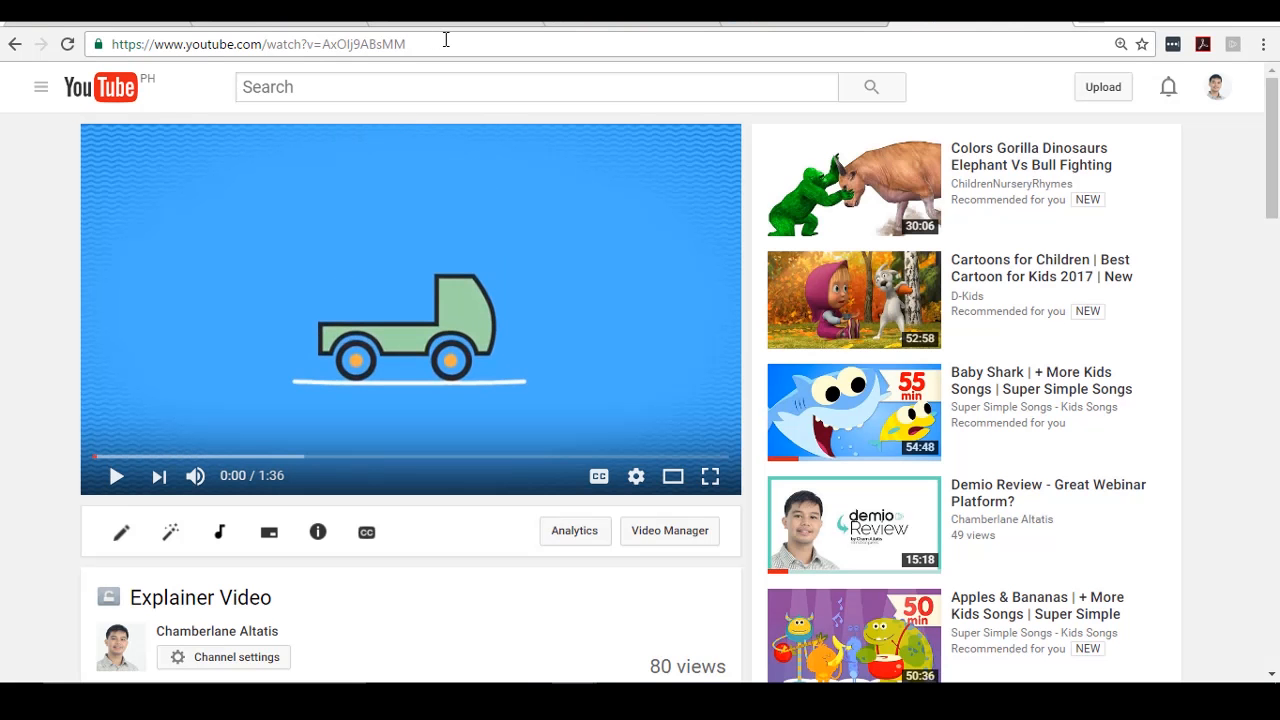
pyautogui.click(446, 40)
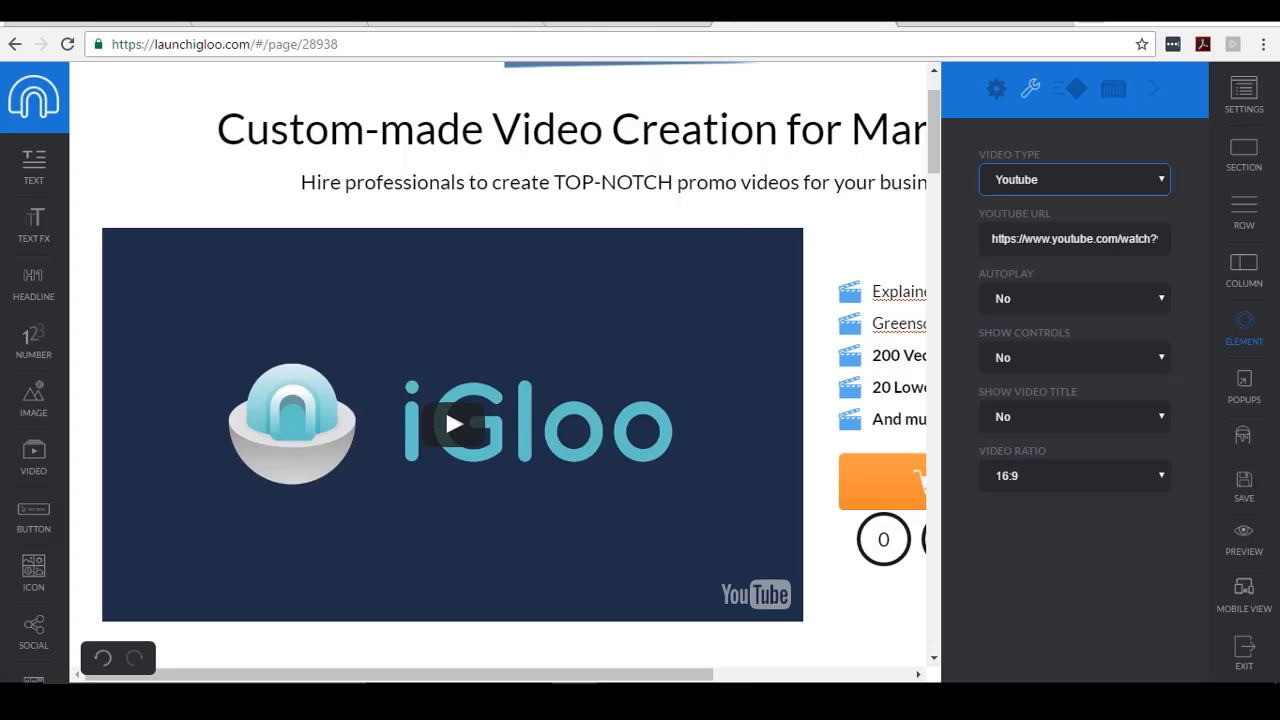
# - Paste the Explainer Video URL into the YouTube field and set Autoplay to Yes, keeping controls and title hidden
pyautogui.click(1052, 240)
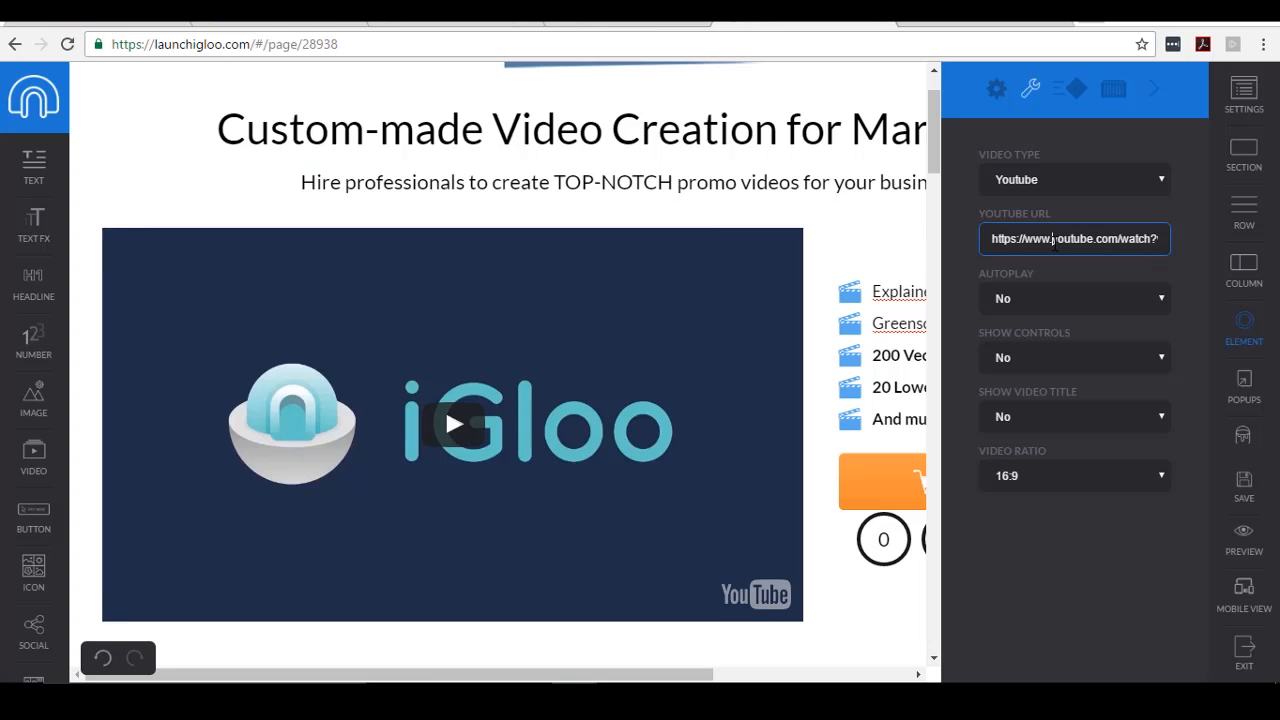
pyautogui.moveTo(995, 238); pyautogui.dragTo(1195, 236)
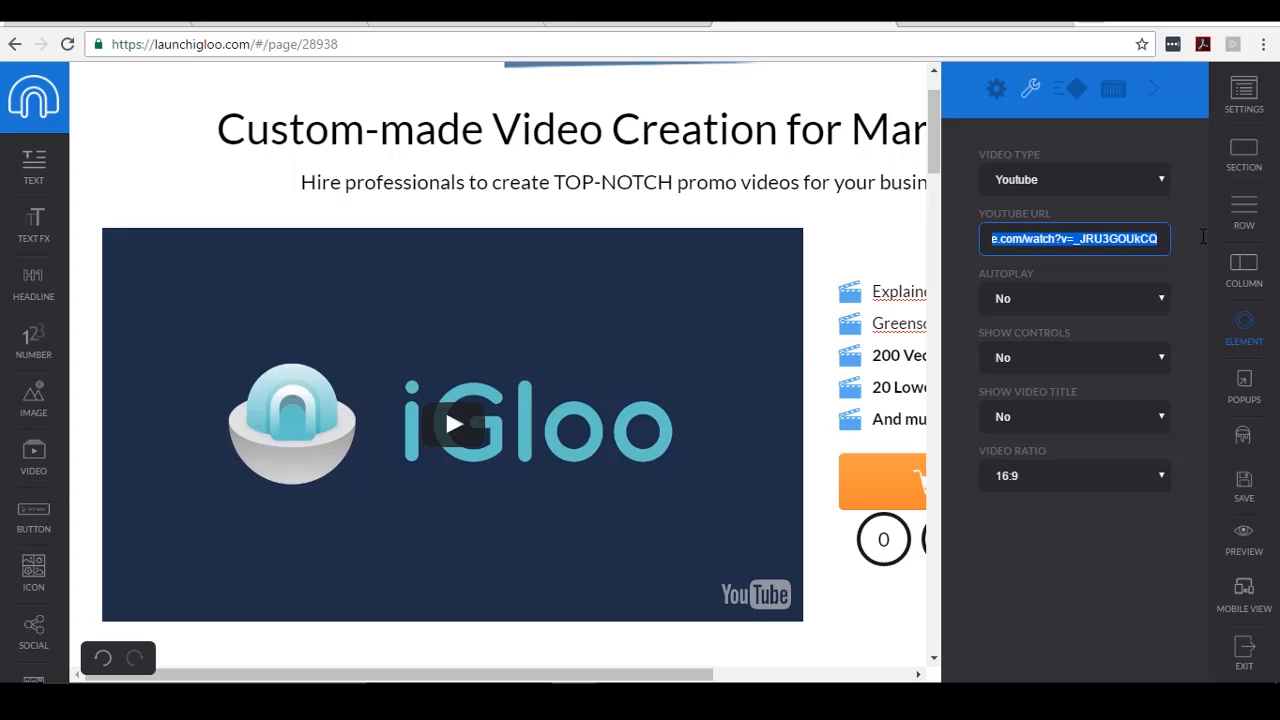
pyautogui.hotkey('ctrl', 'v')
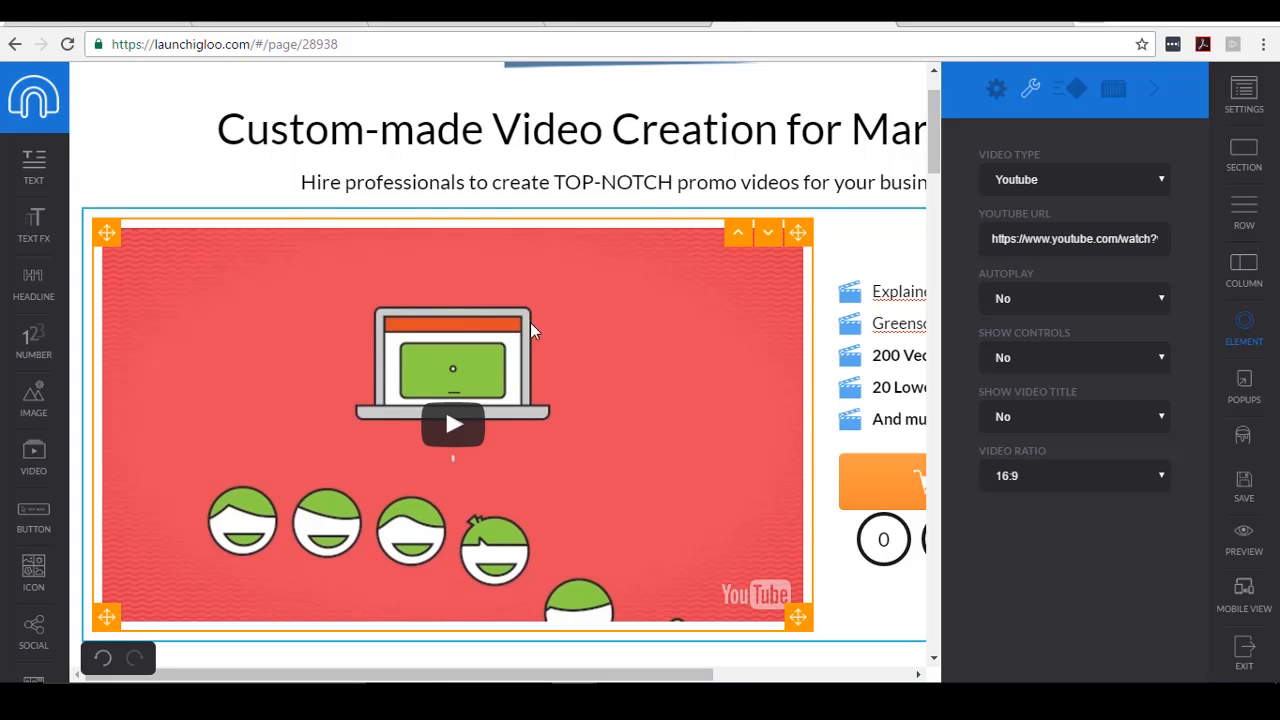
pyautogui.click(1098, 308)
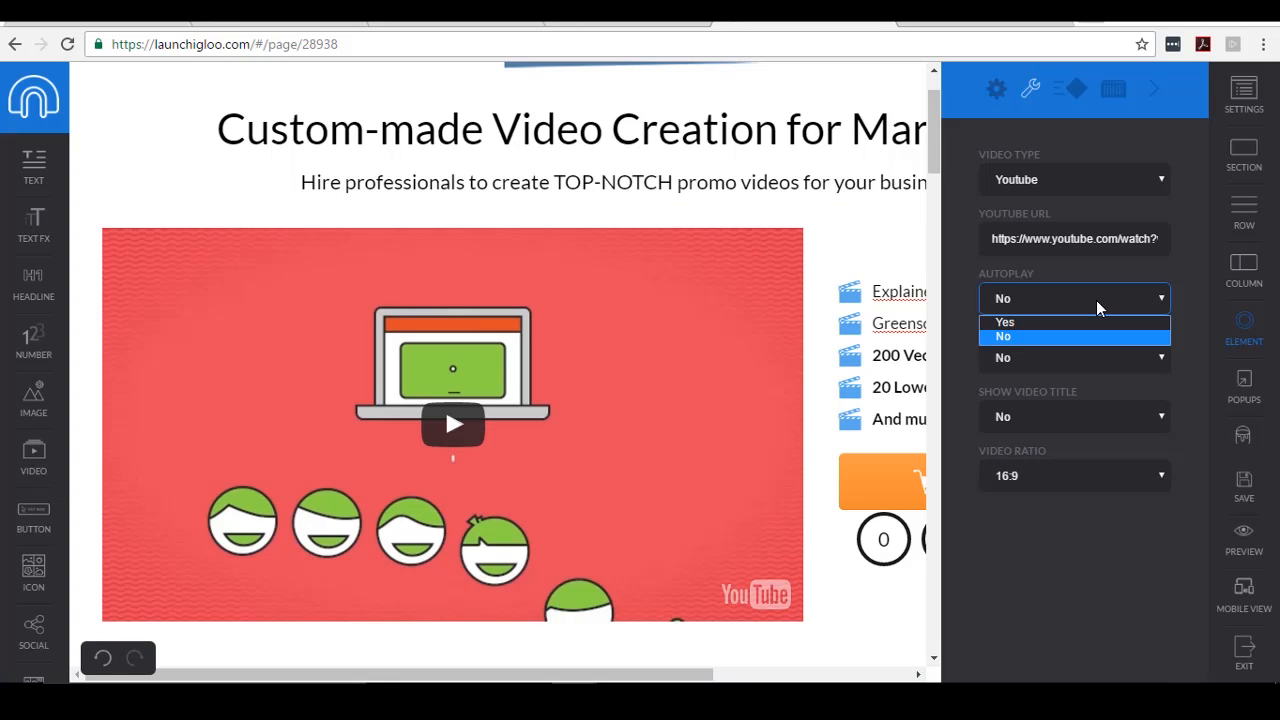
pyautogui.click(1043, 326)
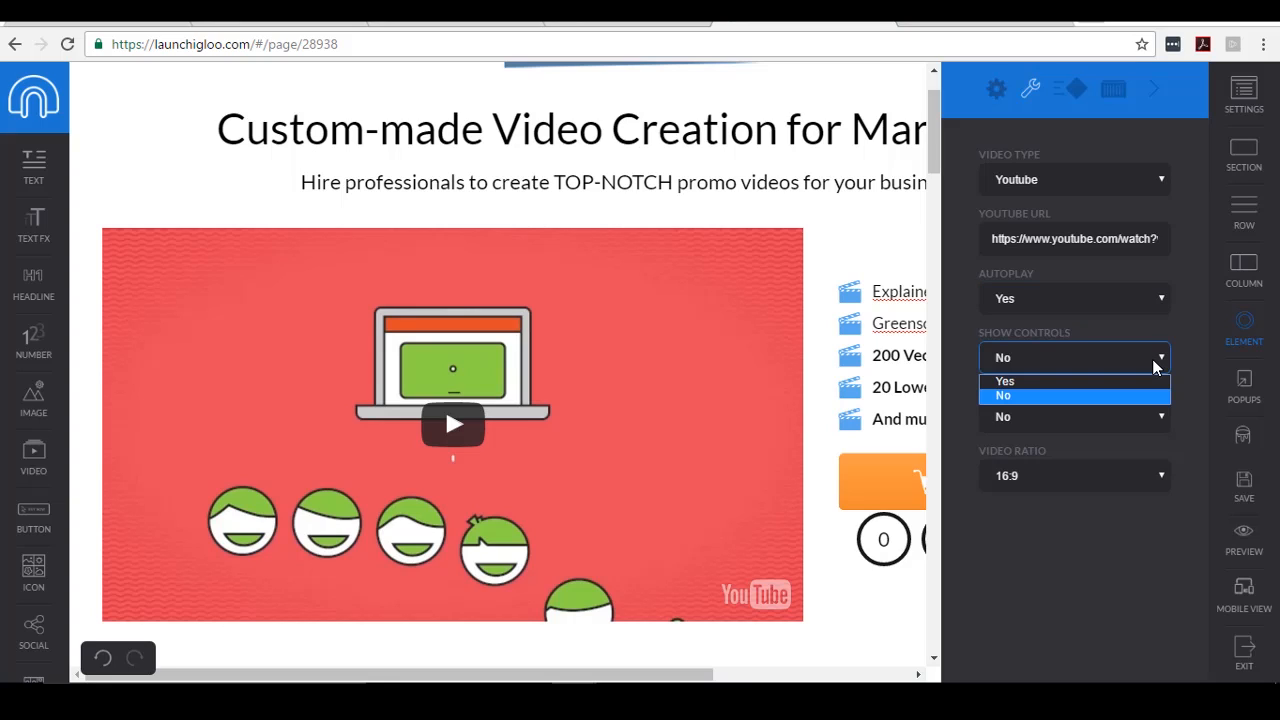
pyautogui.click(1070, 397)
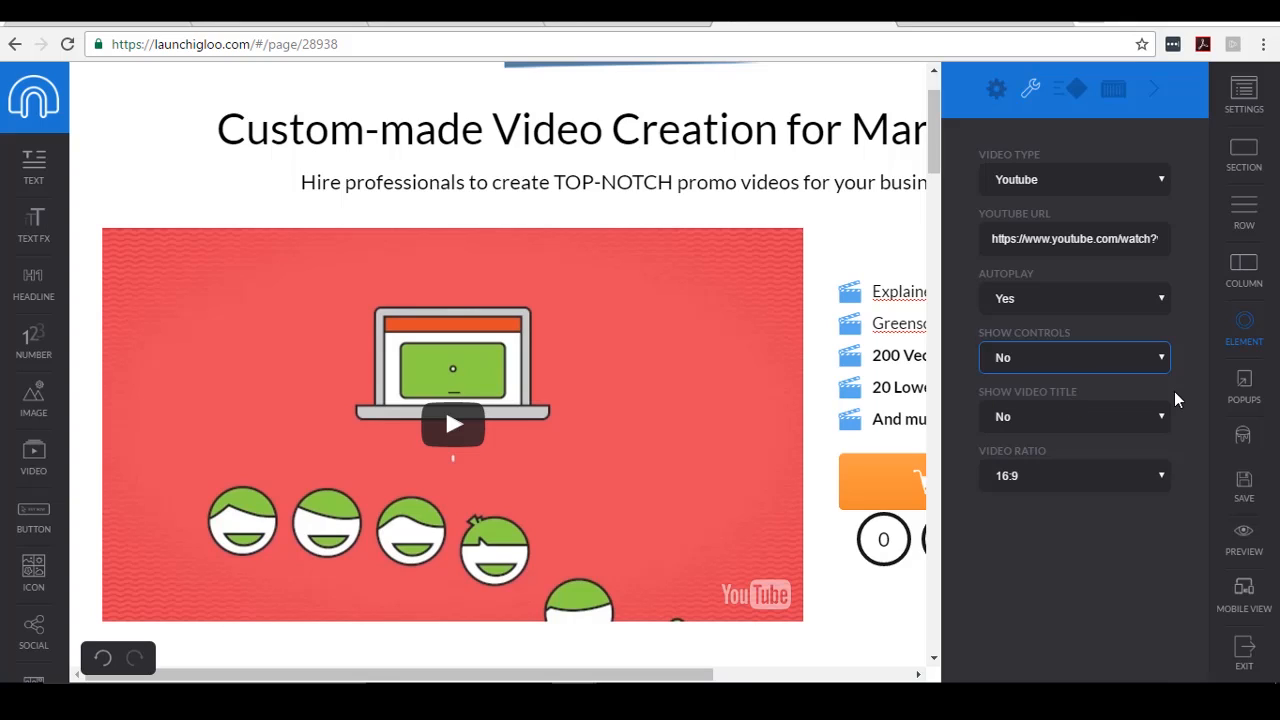
pyautogui.click(1078, 414)
pyautogui.click(1078, 414)
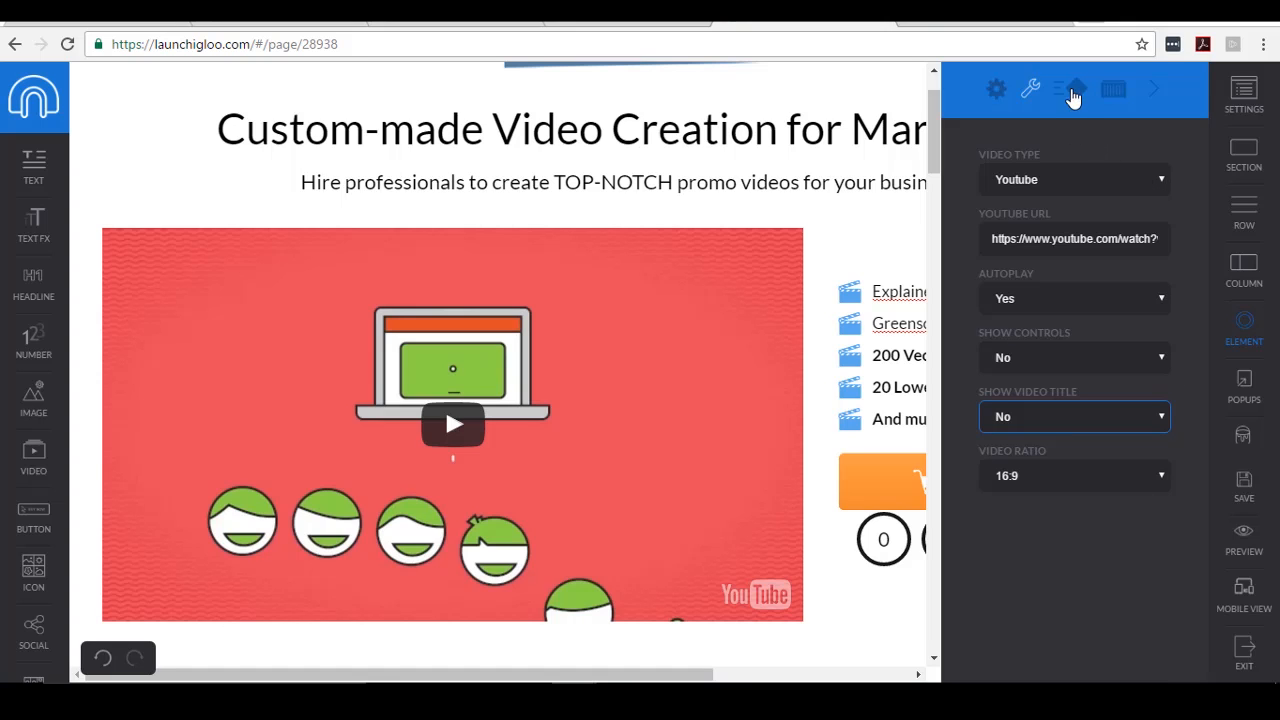
# - Close the video settings and relabel the orange Buy Now button as 'Order Now'
pyautogui.click(1159, 90)
pyautogui.scroll(-2, 1063, 320)
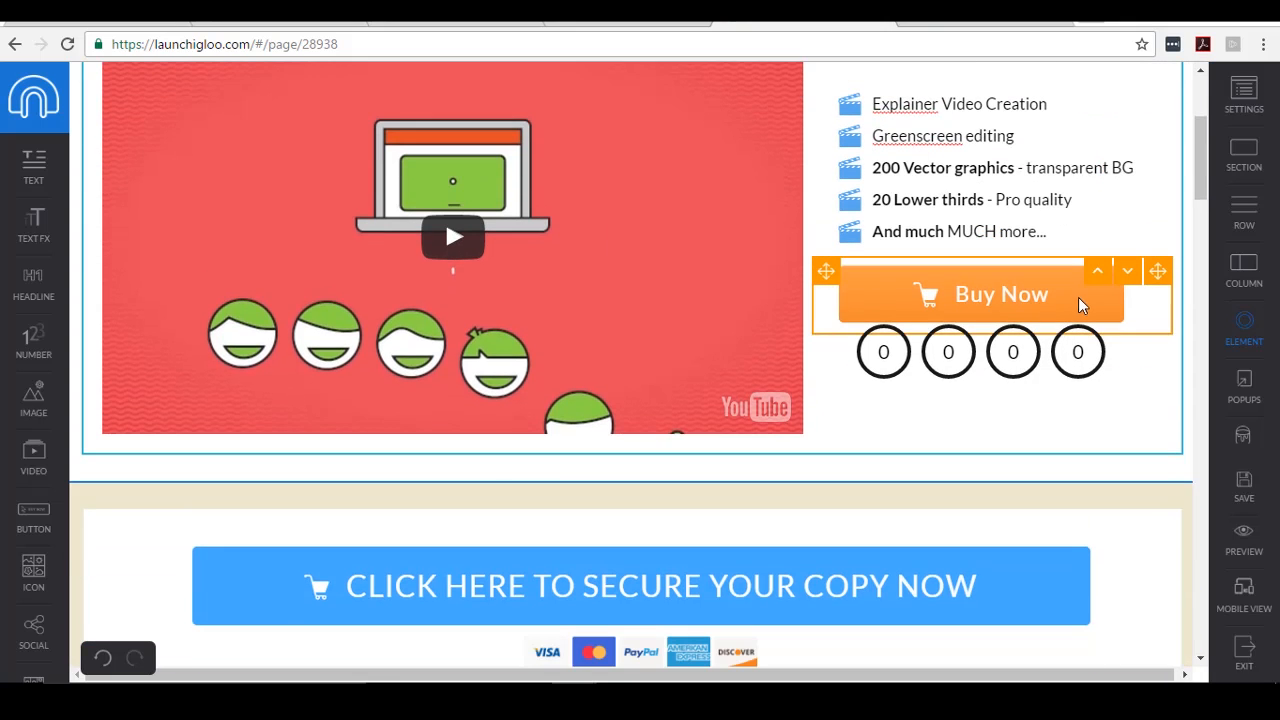
pyautogui.click(1030, 292)
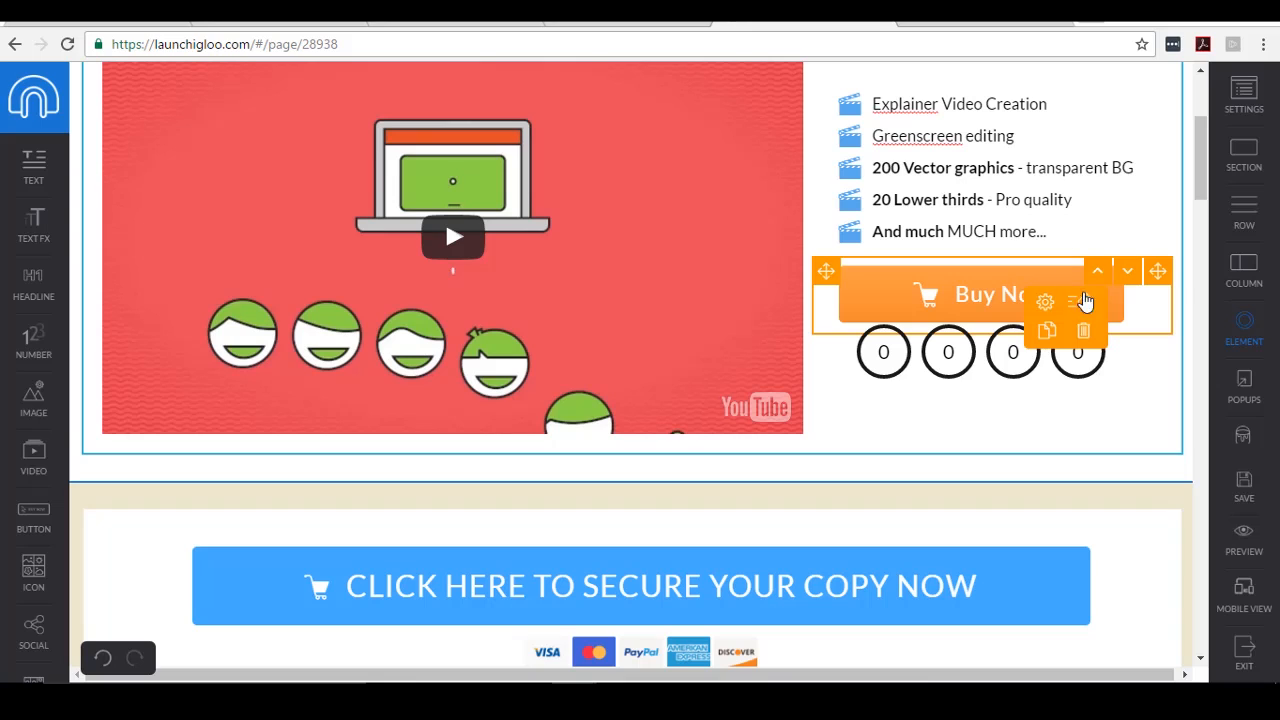
pyautogui.click(970, 293)
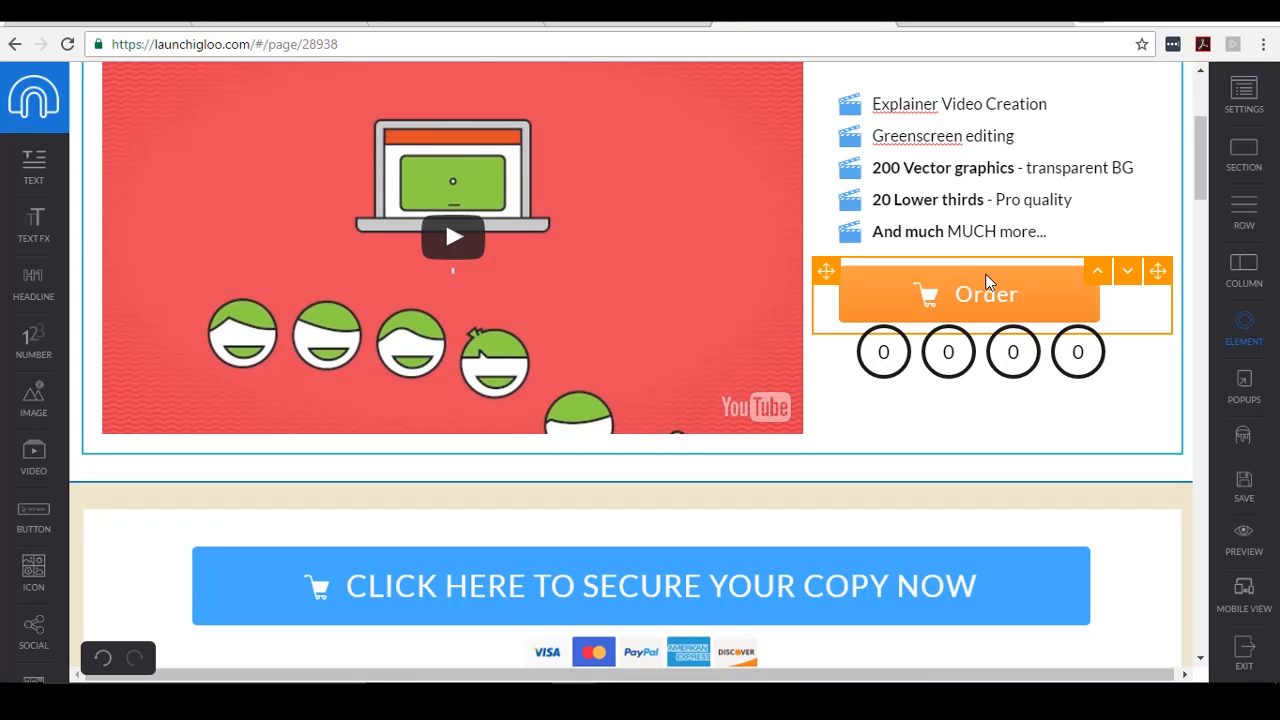
pyautogui.write('Now')
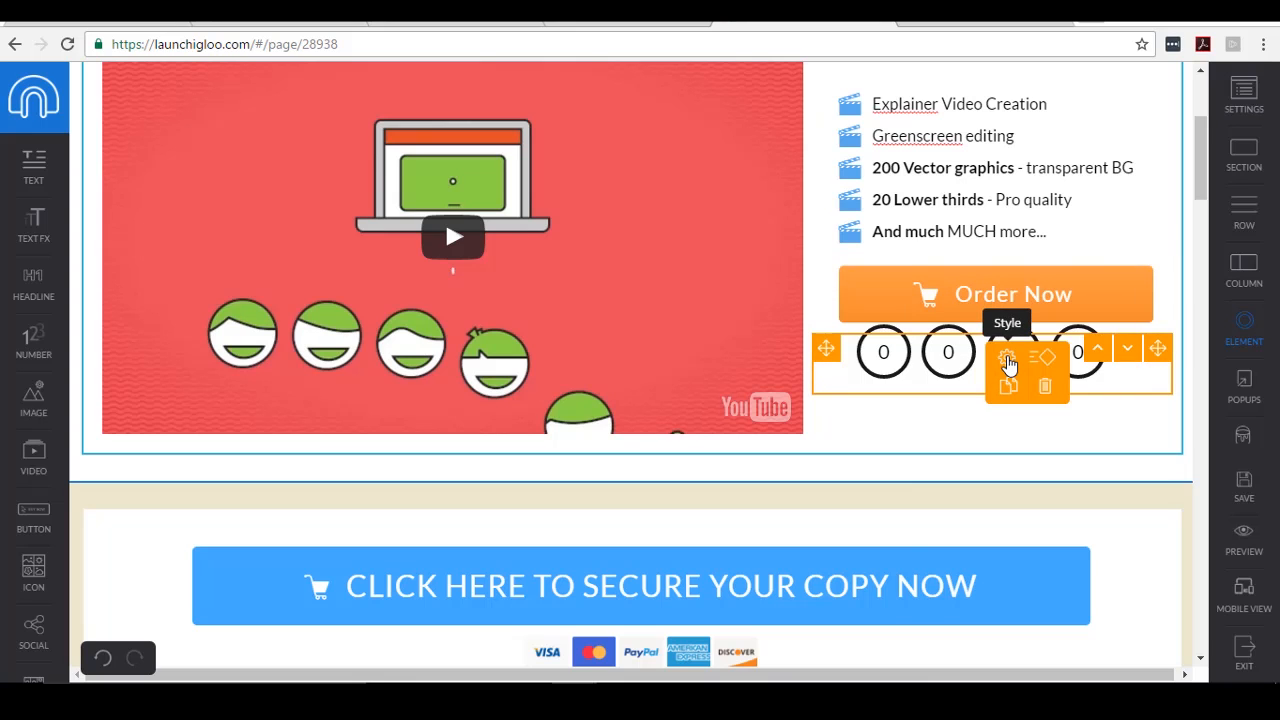
pyautogui.click(1006, 355)
# - Set the countdown's end date to 15 December 2016
pyautogui.click(1013, 90)
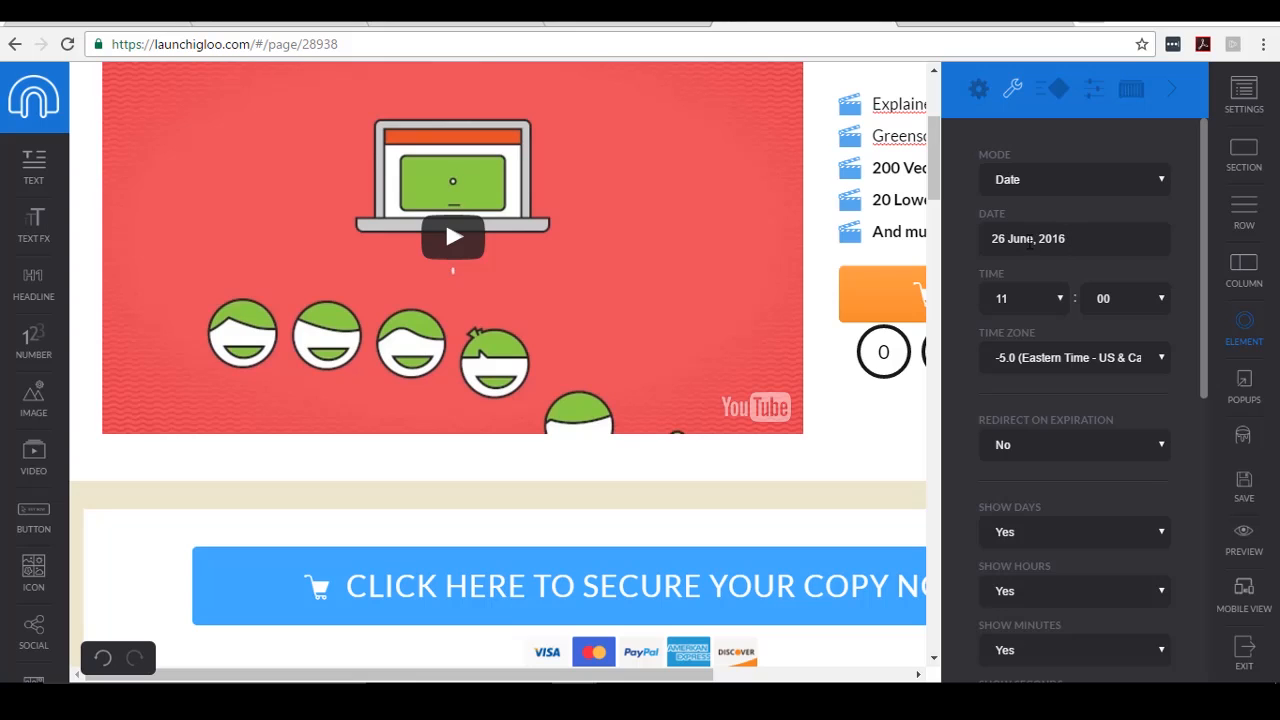
pyautogui.click(1063, 240)
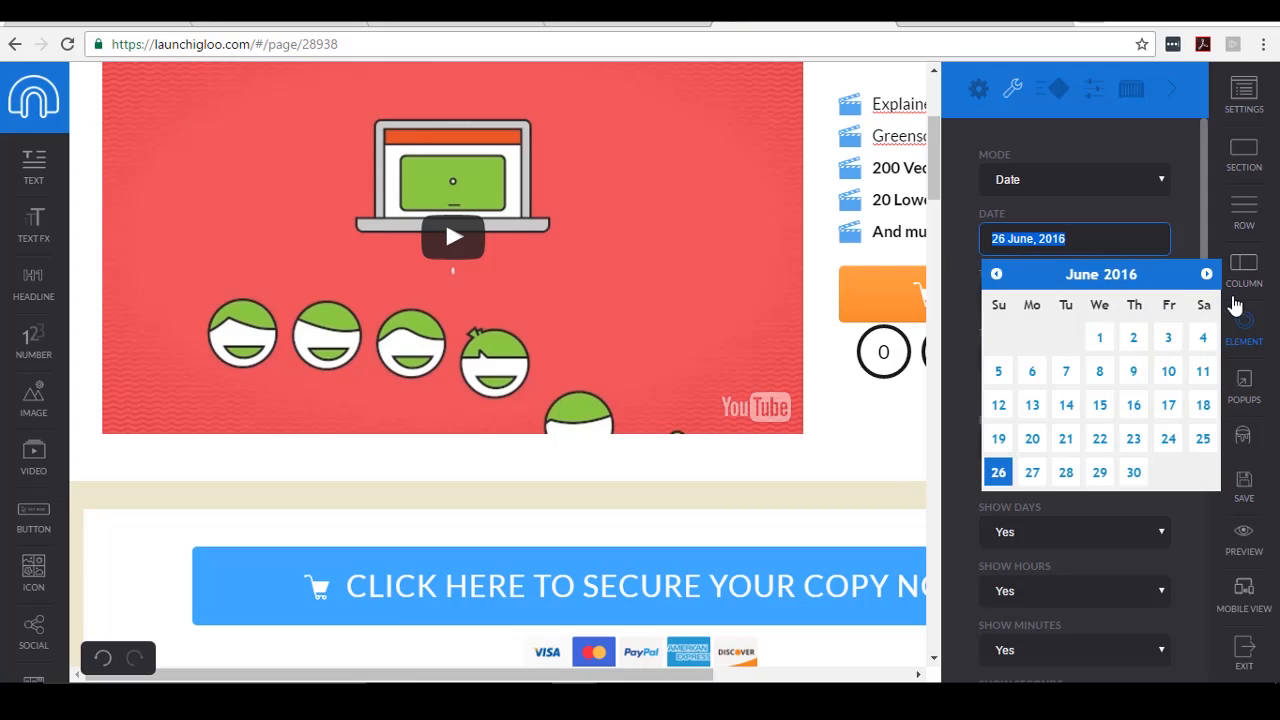
pyautogui.click(1208, 274)
pyautogui.click(1208, 274)
pyautogui.click(1208, 274)
pyautogui.click(1208, 274)
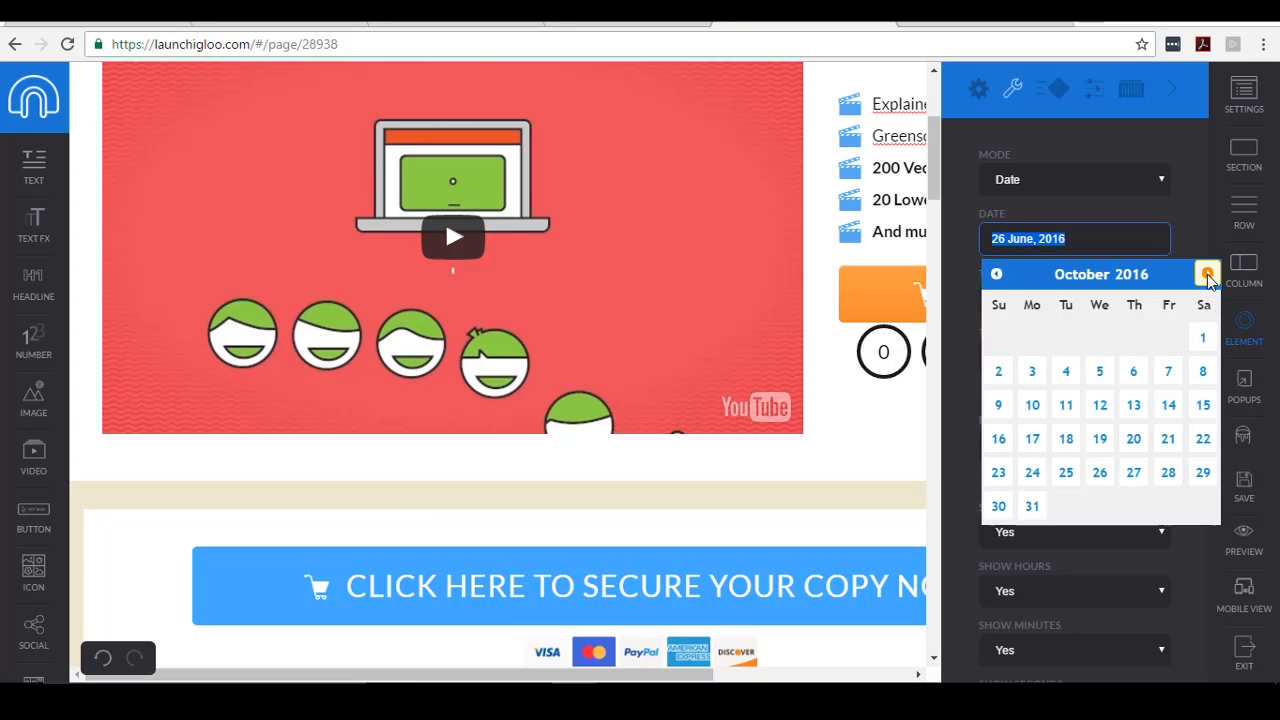
pyautogui.click(1208, 274)
pyautogui.click(1208, 274)
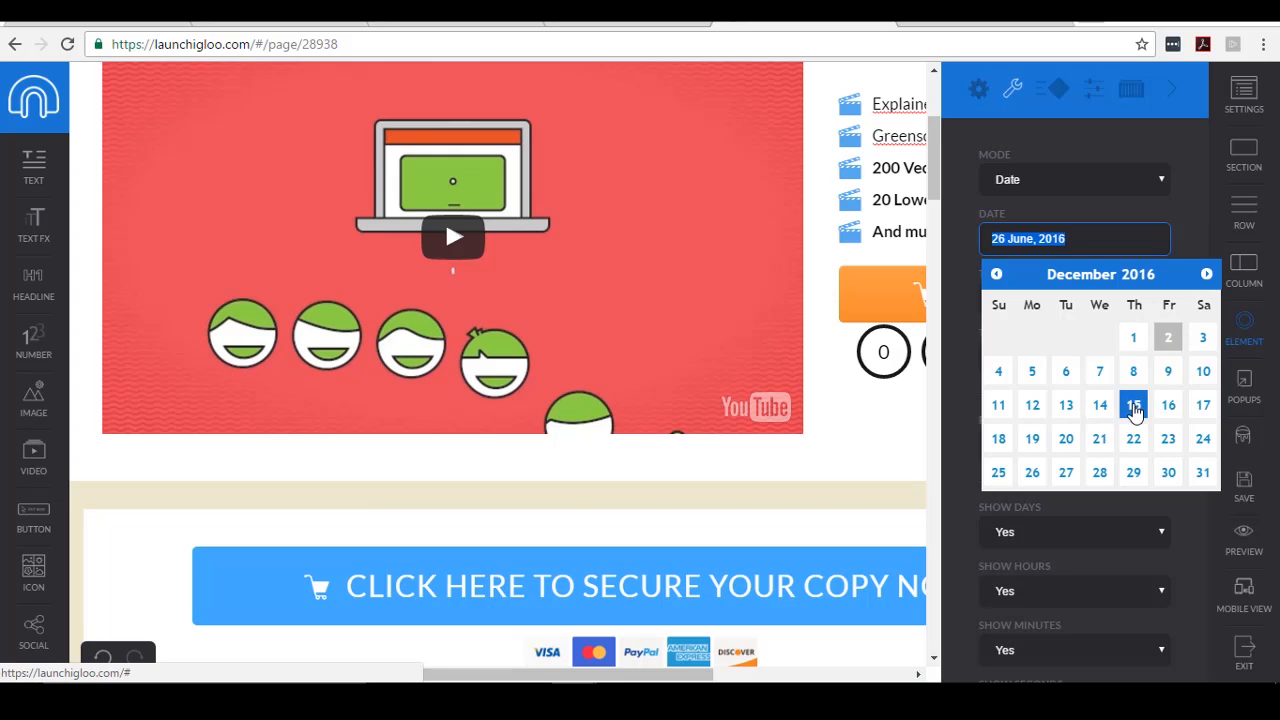
pyautogui.click(1134, 405)
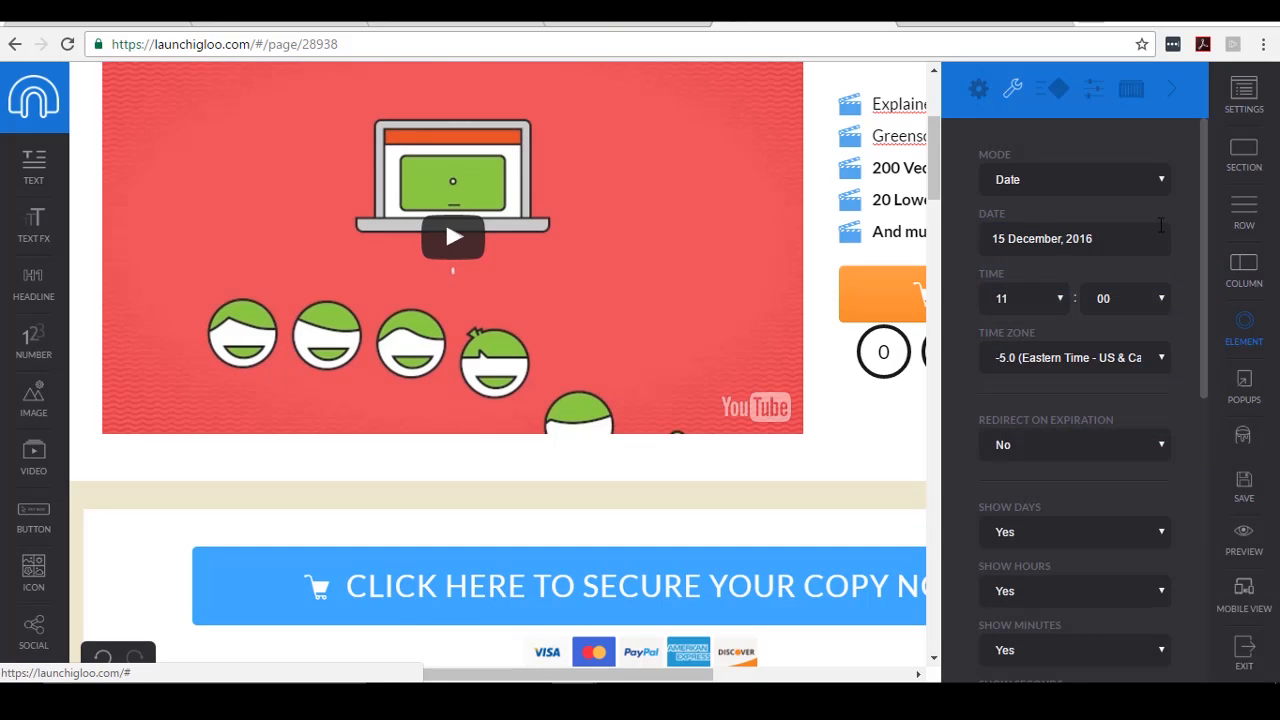
# - Keep the end time at 11:00 in Eastern Time (-5.0), close the settings, and review the live countdown
pyautogui.click(1059, 299)
pyautogui.click(1059, 299)
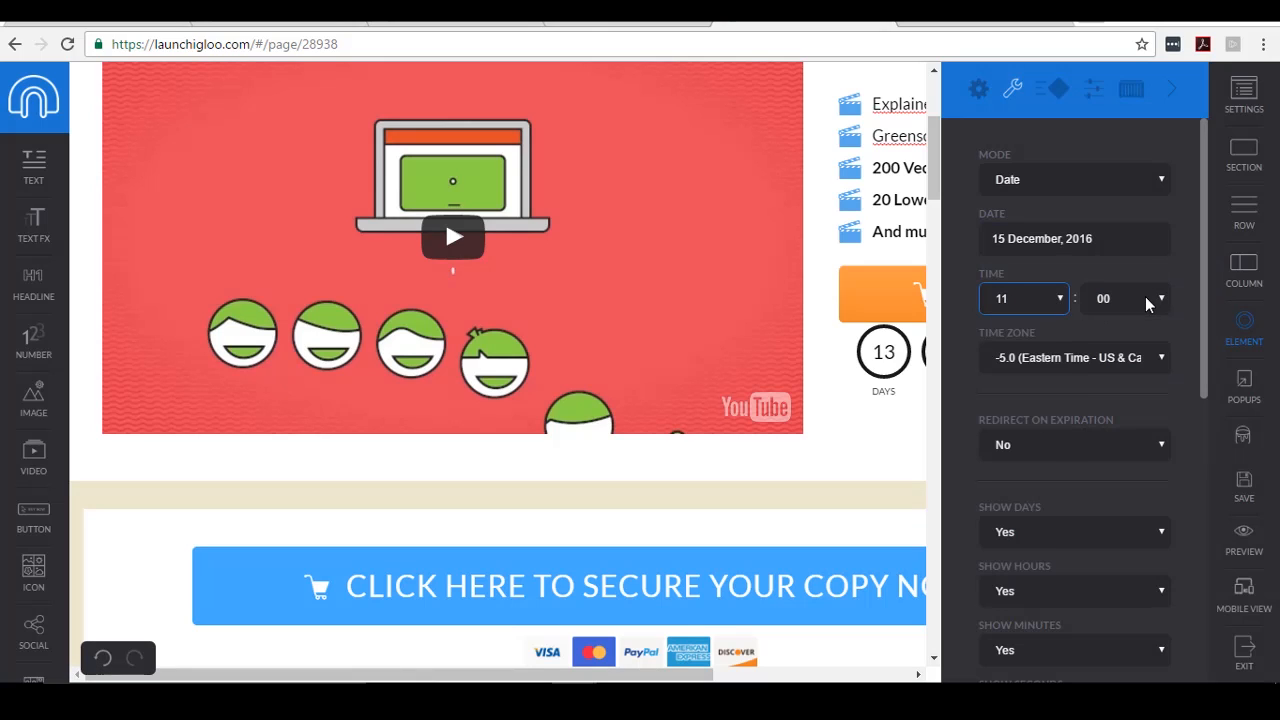
pyautogui.click(1161, 358)
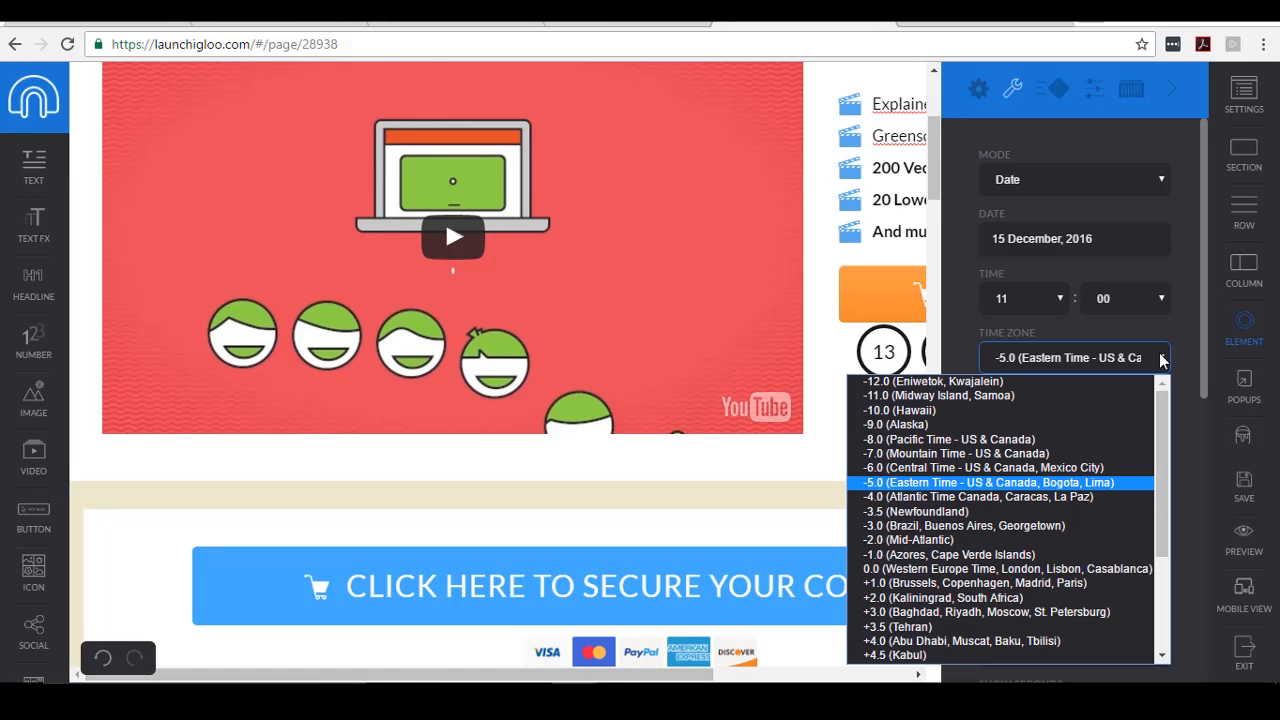
pyautogui.click(1093, 484)
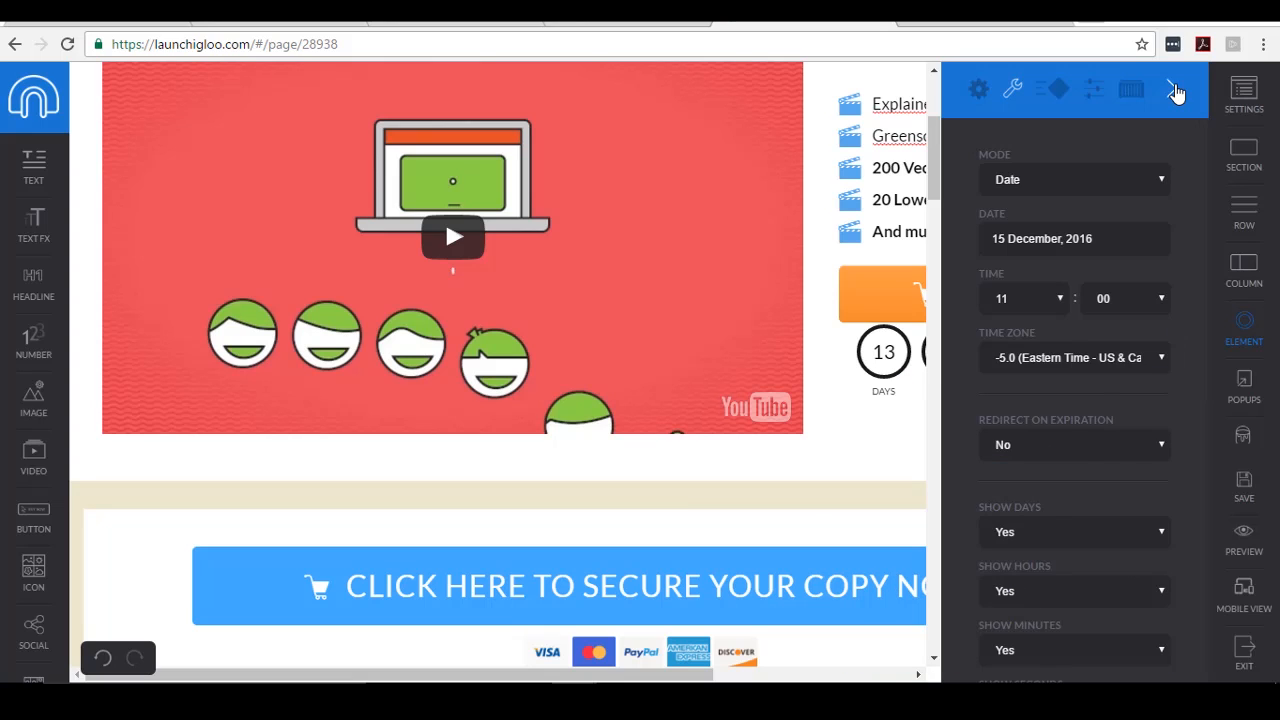
pyautogui.click(1171, 89)
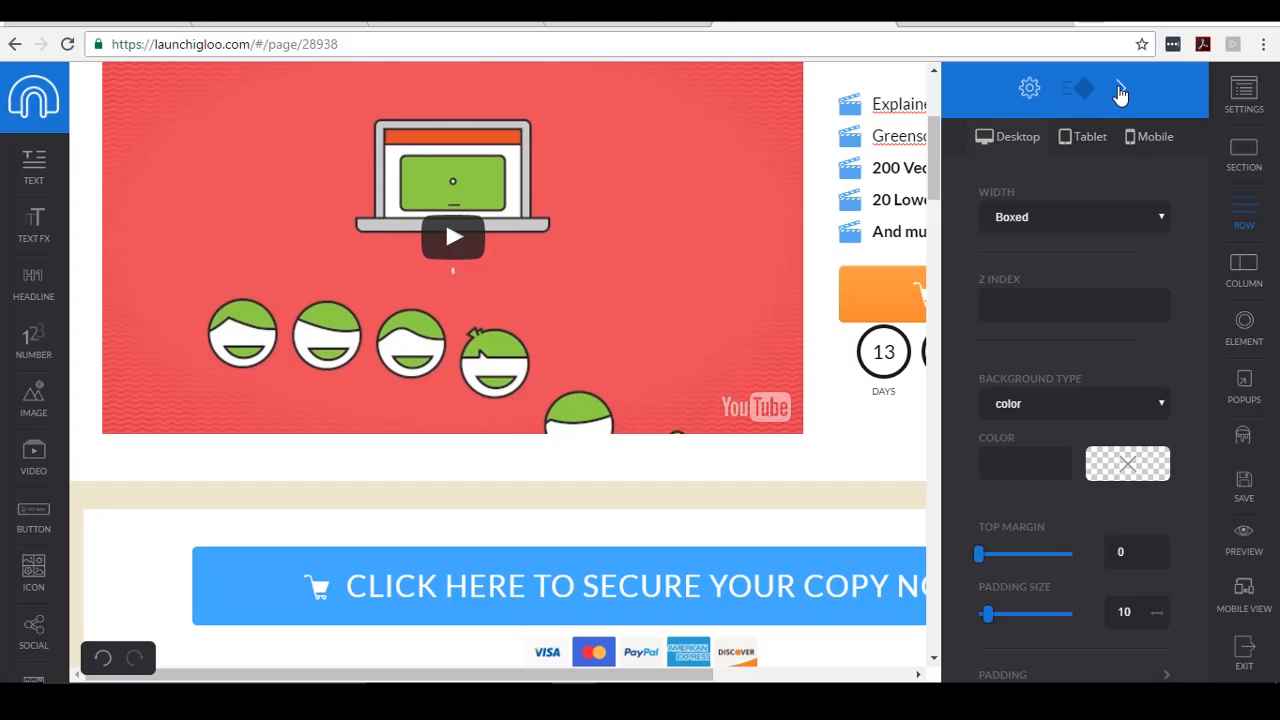
pyautogui.click(1120, 93)
pyautogui.scroll(-2, 1050, 321)
pyautogui.scroll(-5, 1046, 320)
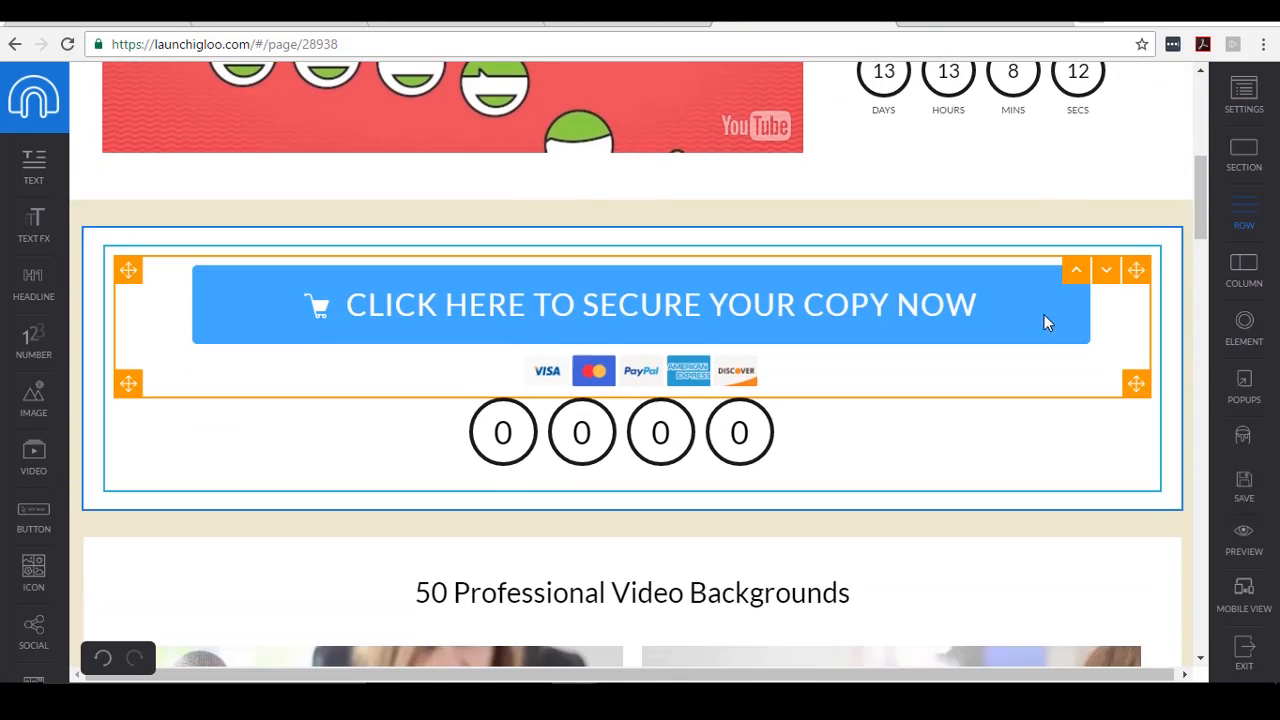
pyautogui.scroll(3, 1040, 325)
pyautogui.scroll(-4, 1034, 326)
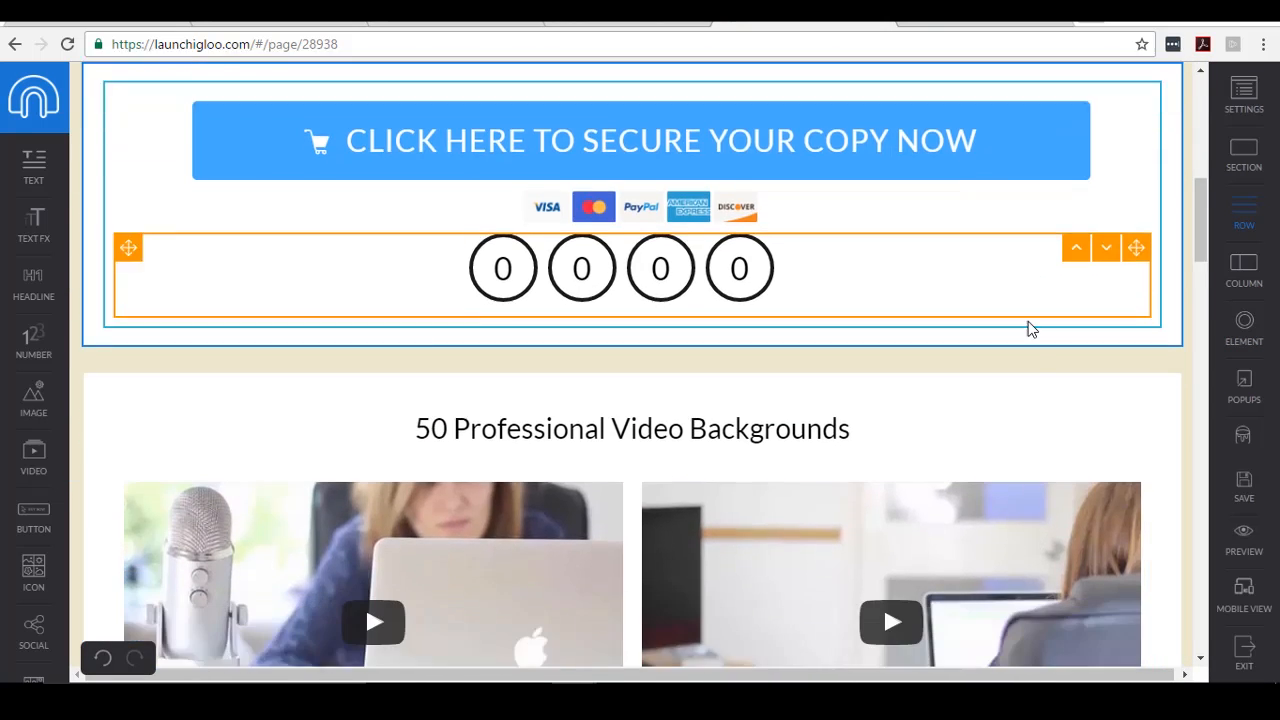
pyautogui.scroll(3, 1031, 322)
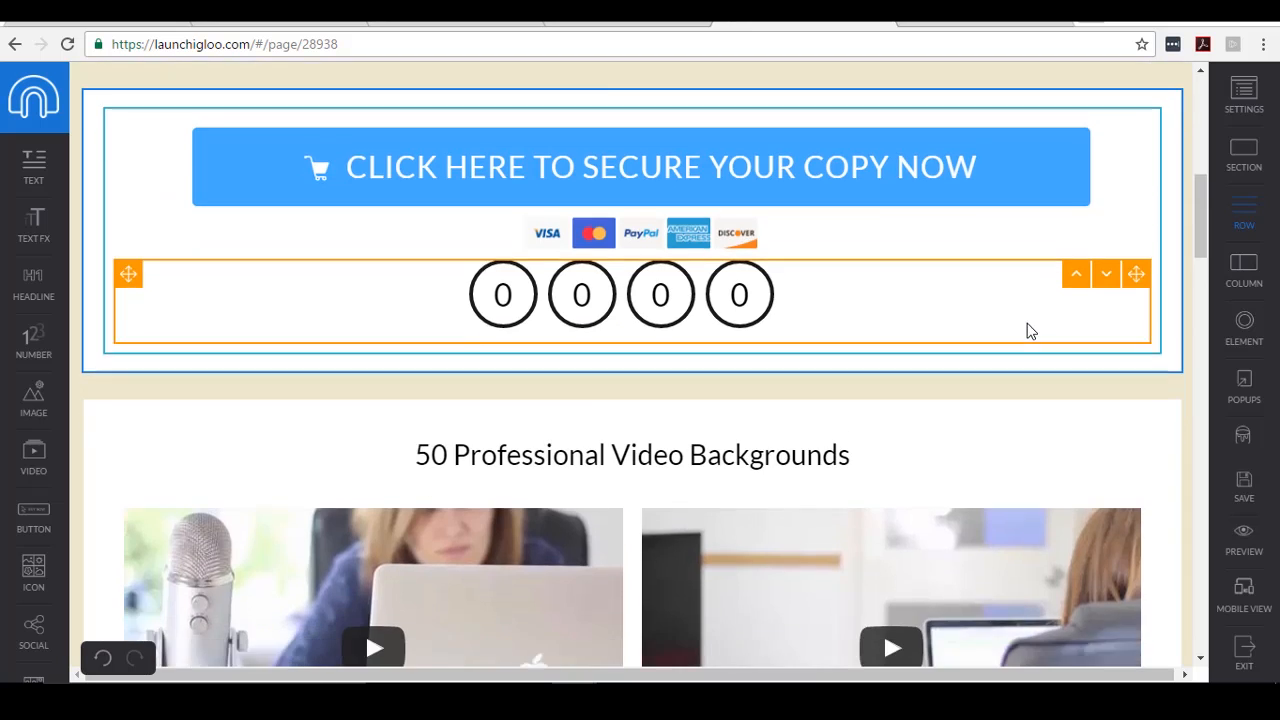
pyautogui.scroll(-3, 1027, 323)
pyautogui.scroll(3, 883, 401)
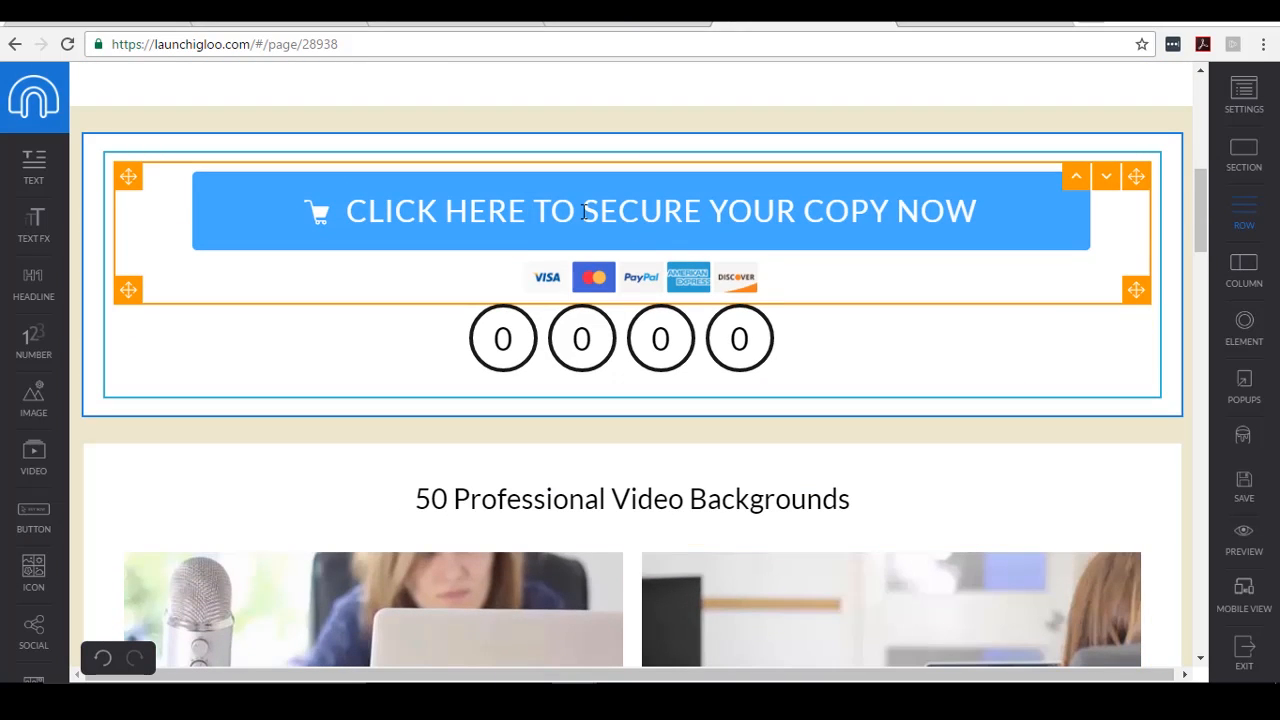
pyautogui.scroll(-3, 563, 280)
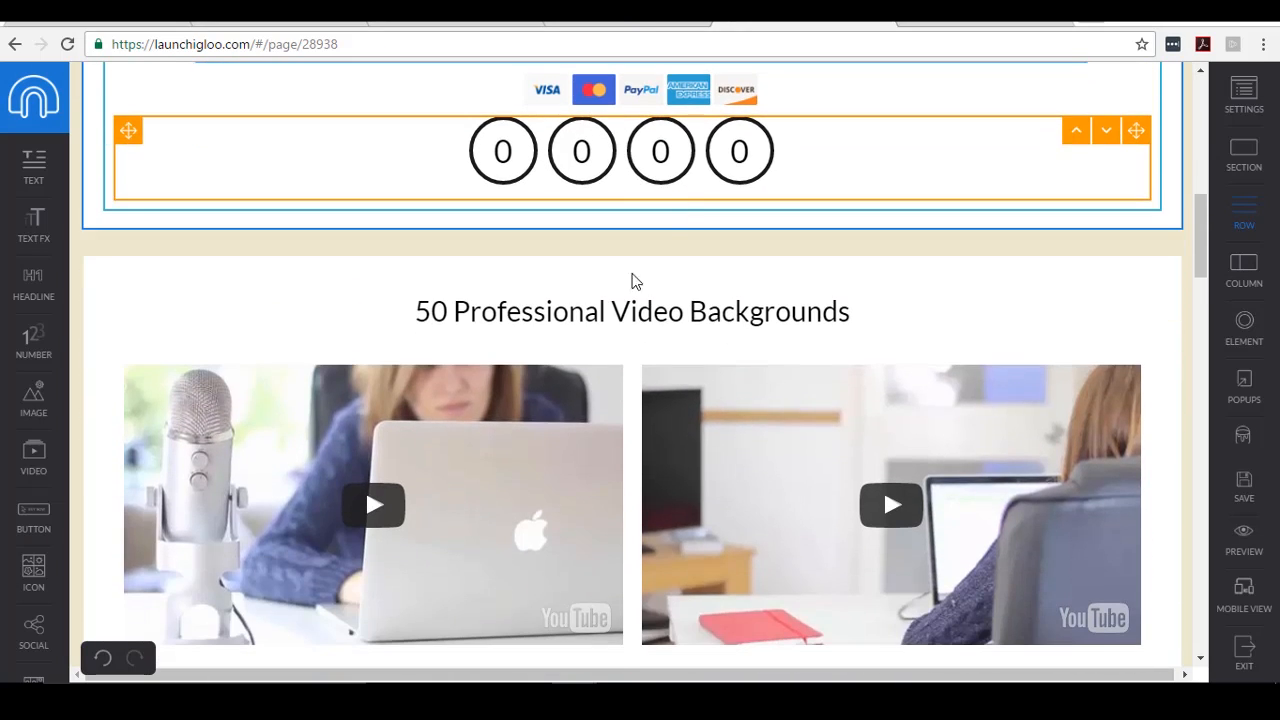
pyautogui.scroll(-1, 457, 229)
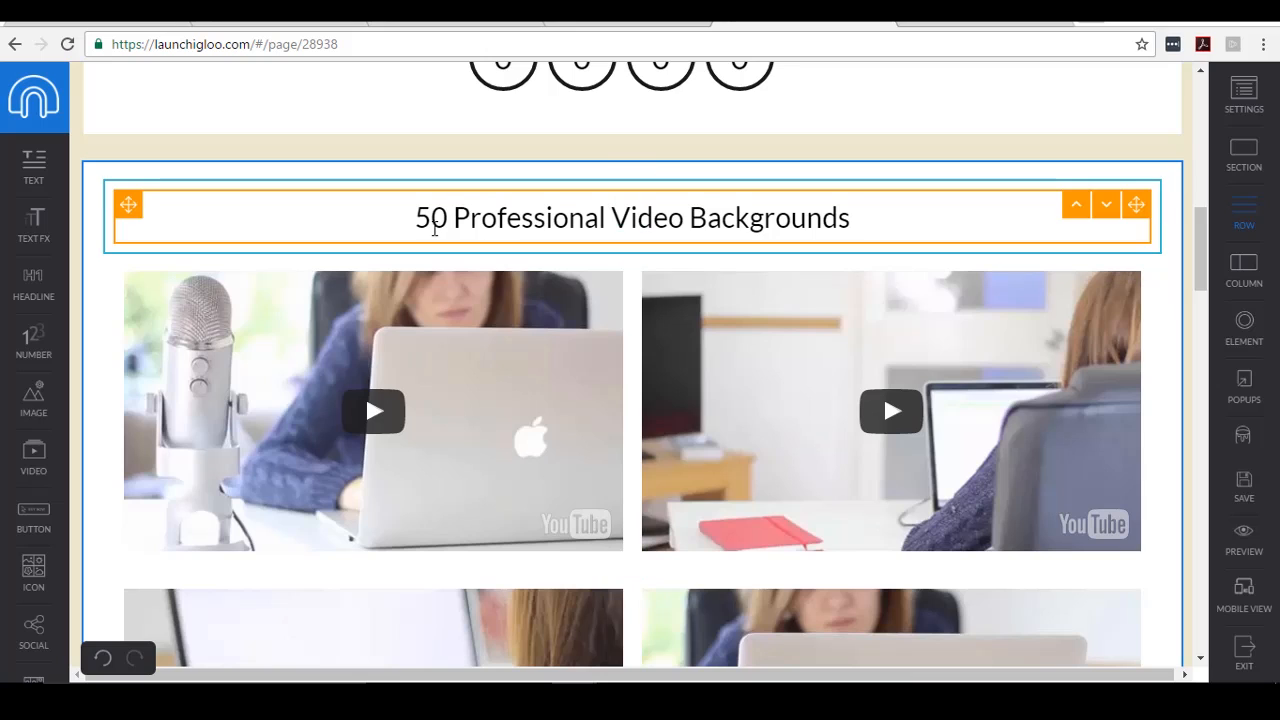
# - Type 'Our Samples' over the heading above the sample video grid and review the page
pyautogui.moveTo(416, 218); pyautogui.dragTo(860, 212)
pyautogui.write('Our')
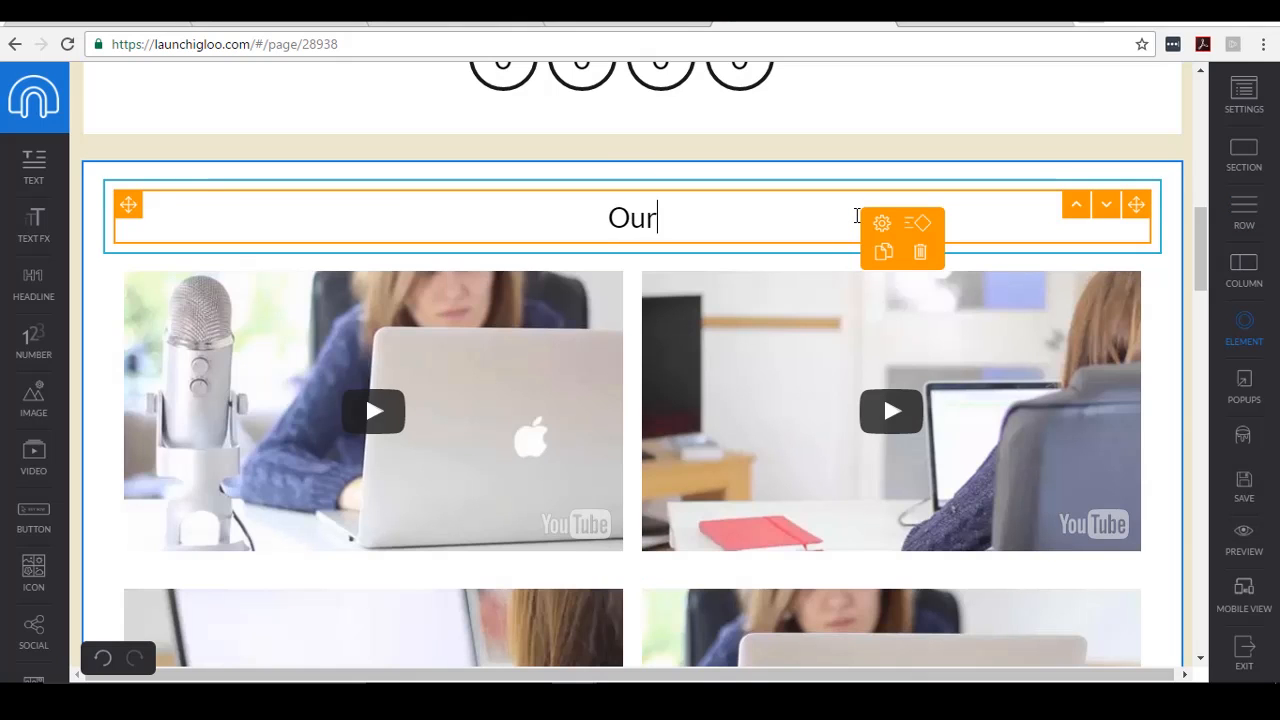
pyautogui.write(' Samples')
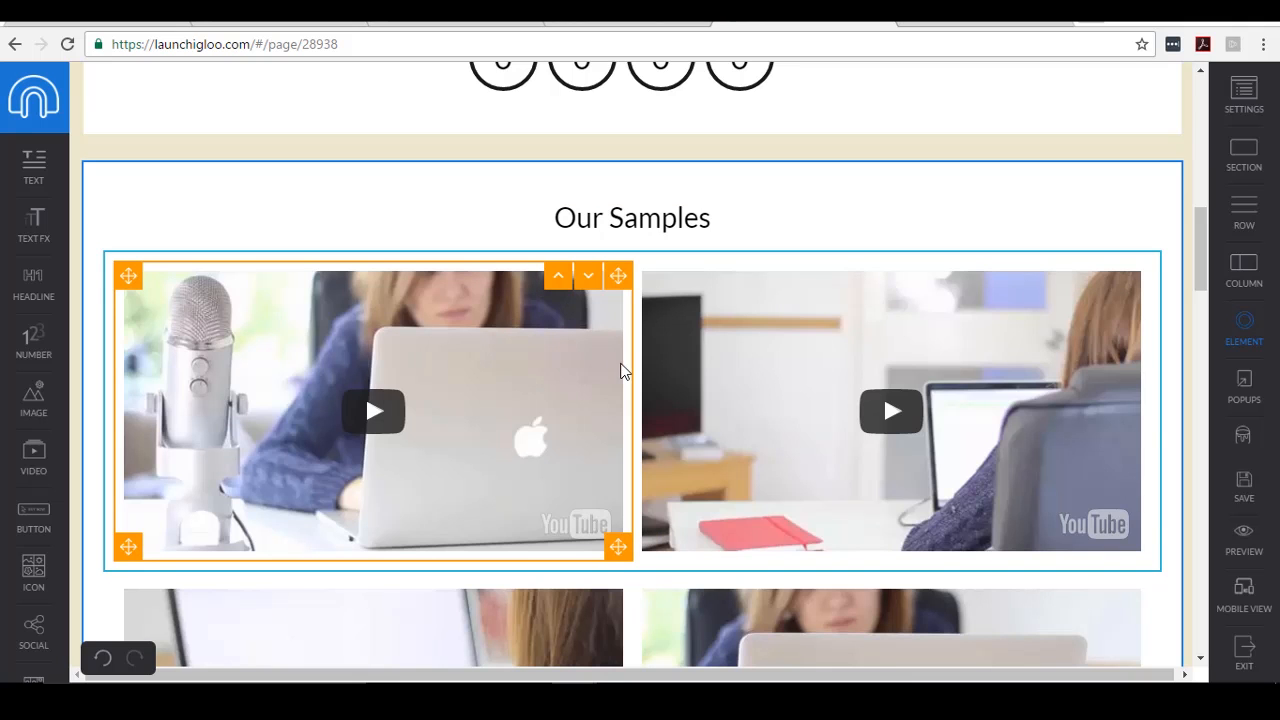
pyautogui.scroll(5, 620, 366)
pyautogui.scroll(-8, 619, 380)
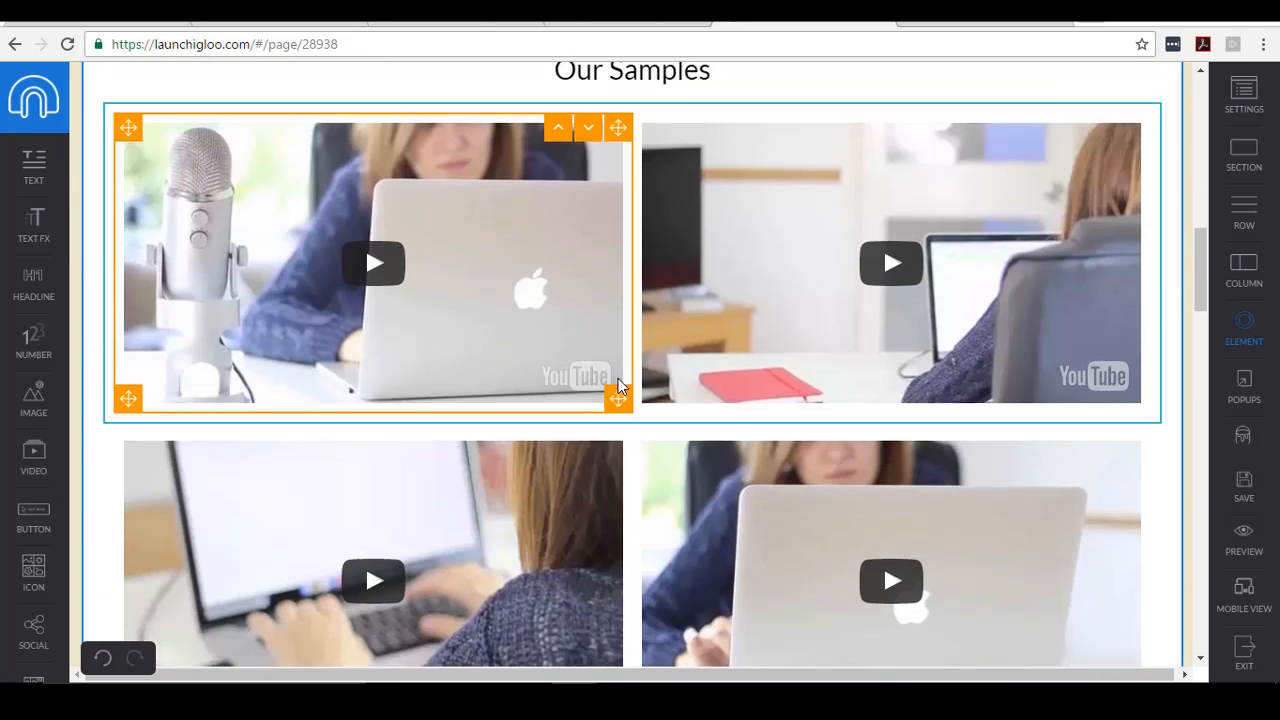
pyautogui.scroll(7, 698, 384)
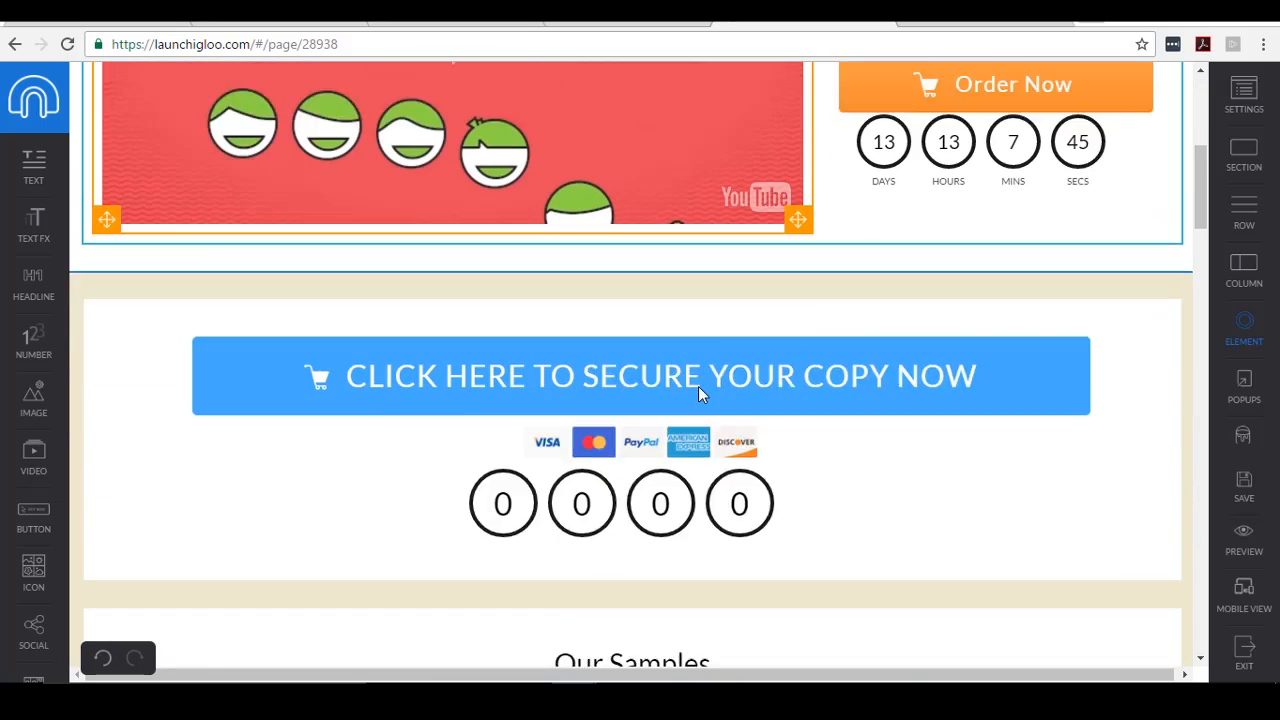
pyautogui.scroll(-2, 952, 428)
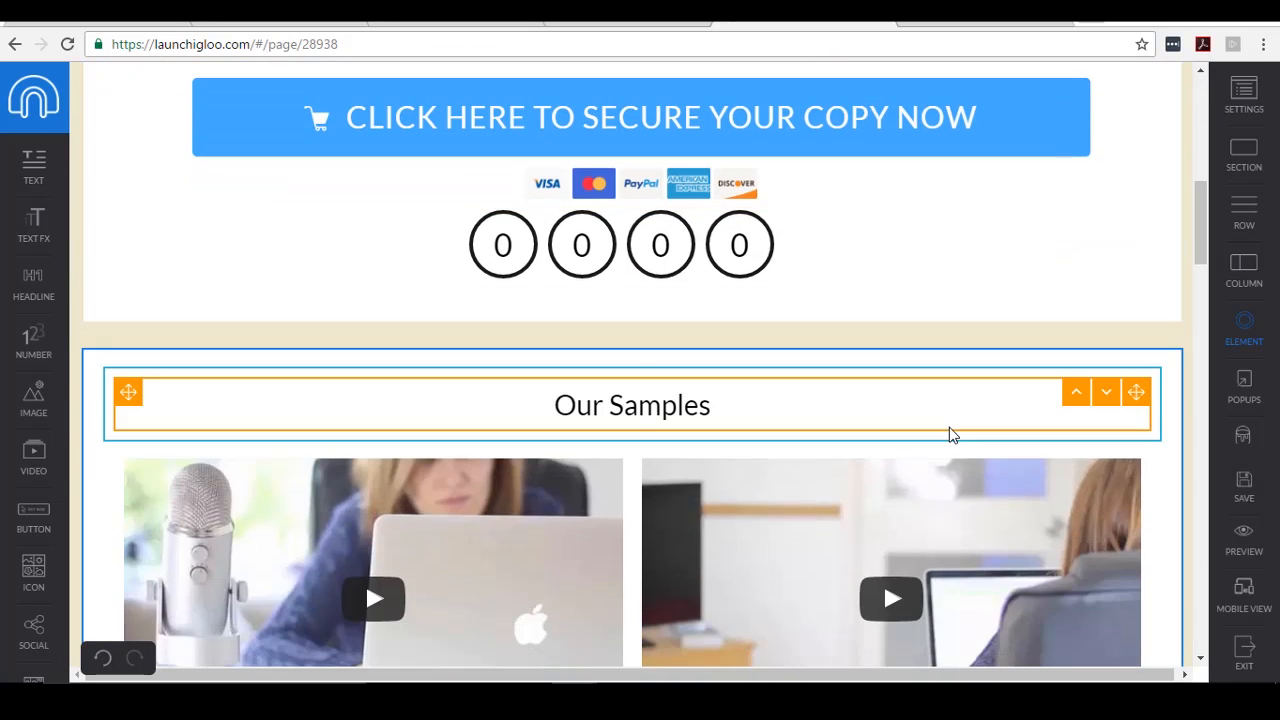
pyautogui.scroll(-2, 949, 432)
# - Look over the iGloo member help site, then come back to the landing page editor
pyautogui.scroll(5, 935, 420)
pyautogui.scroll(5, 934, 418)
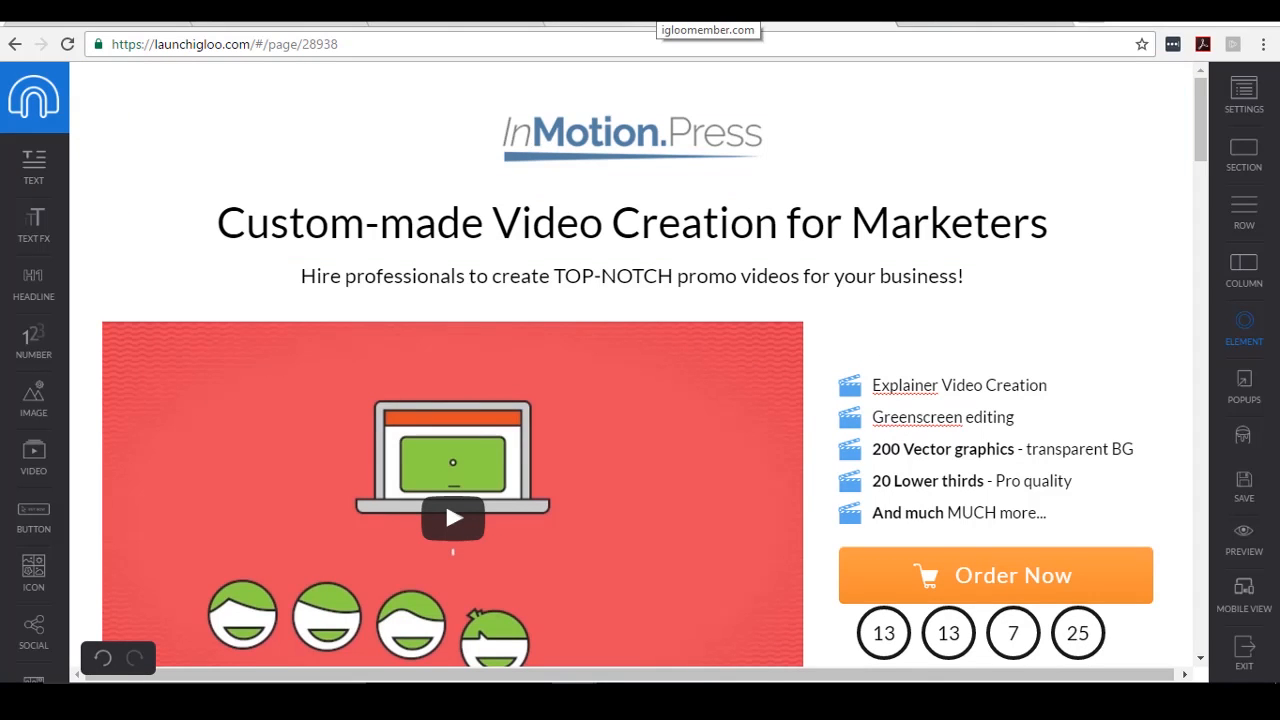
pyautogui.click(700, 12)
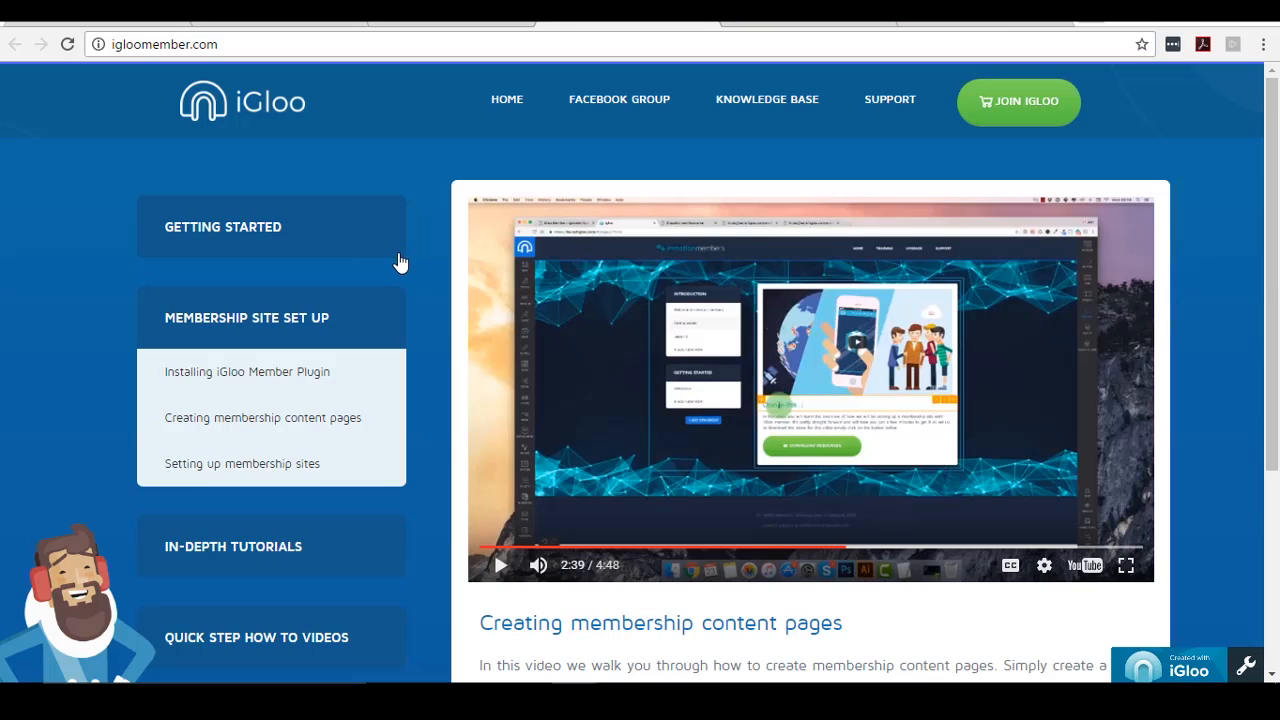
pyautogui.scroll(-1, 398, 268)
pyautogui.click(798, 14)
# - Review the edited landing page, then exit the editor to the Video Services campaign page
pyautogui.scroll(-7, 1103, 366)
pyautogui.scroll(7, 843, 271)
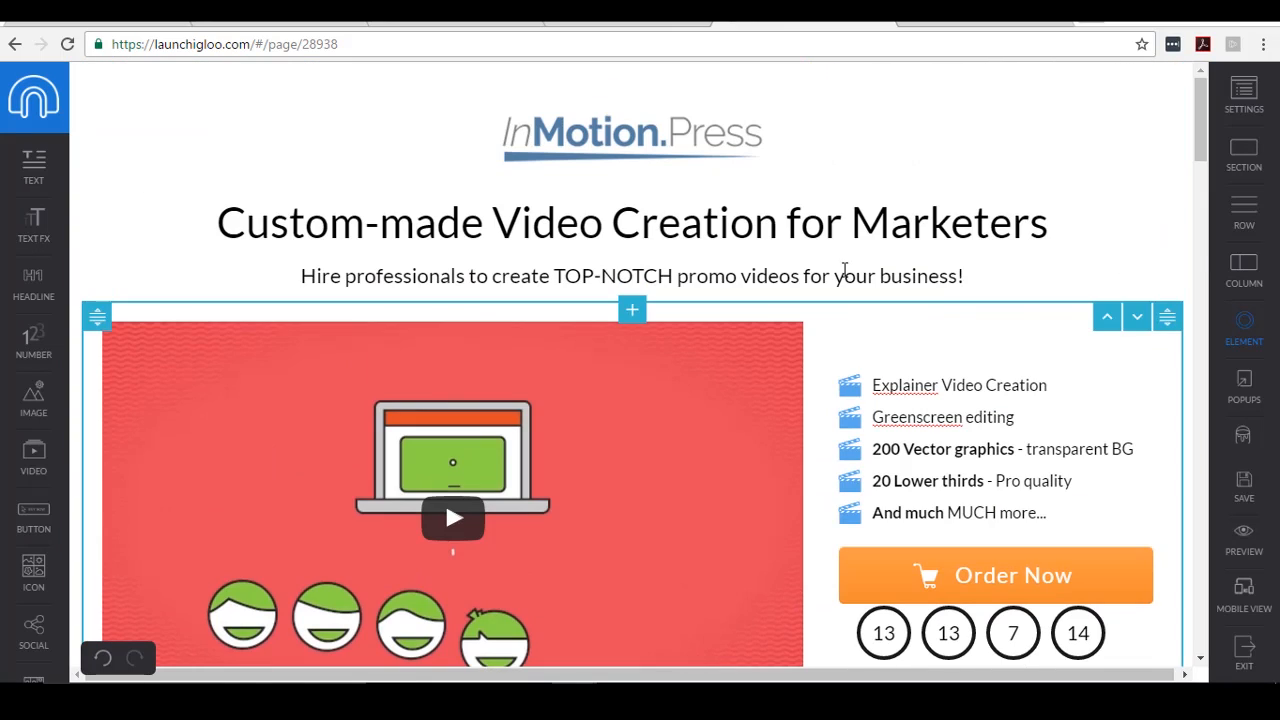
pyautogui.scroll(-1, 810, 264)
pyautogui.scroll(-2, 740, 255)
pyautogui.scroll(4, 709, 257)
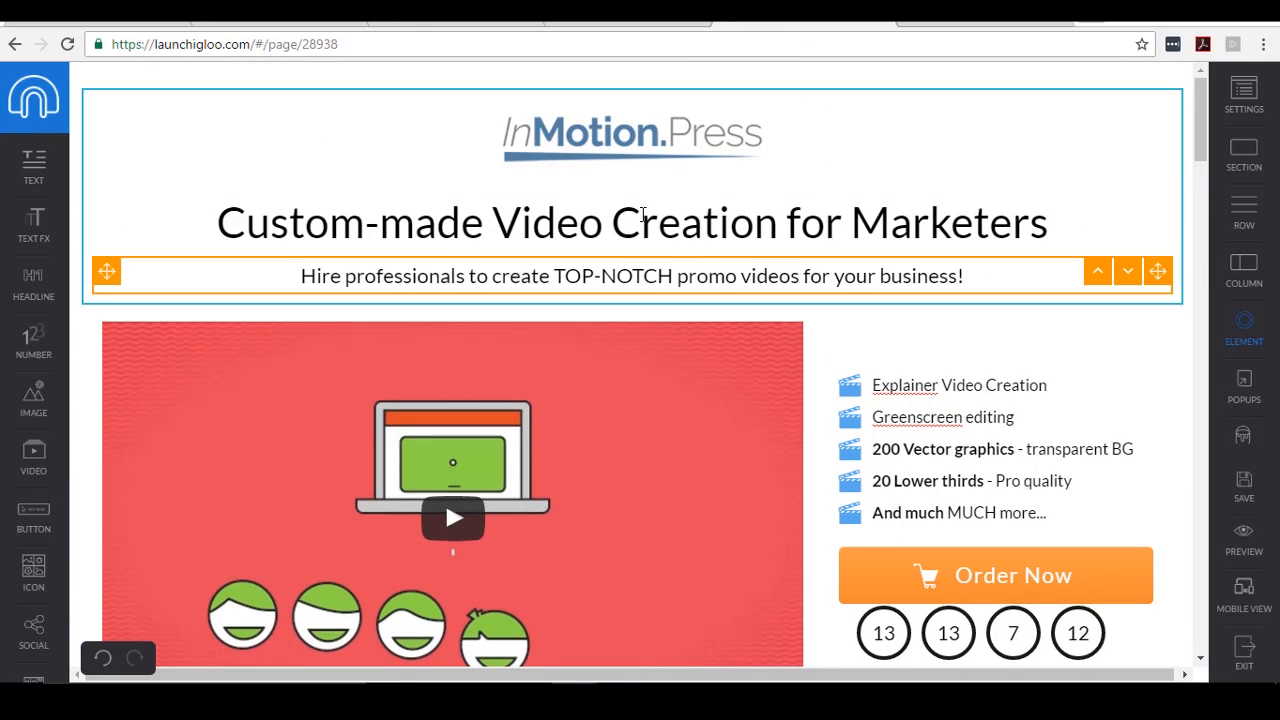
pyautogui.scroll(-2, 697, 263)
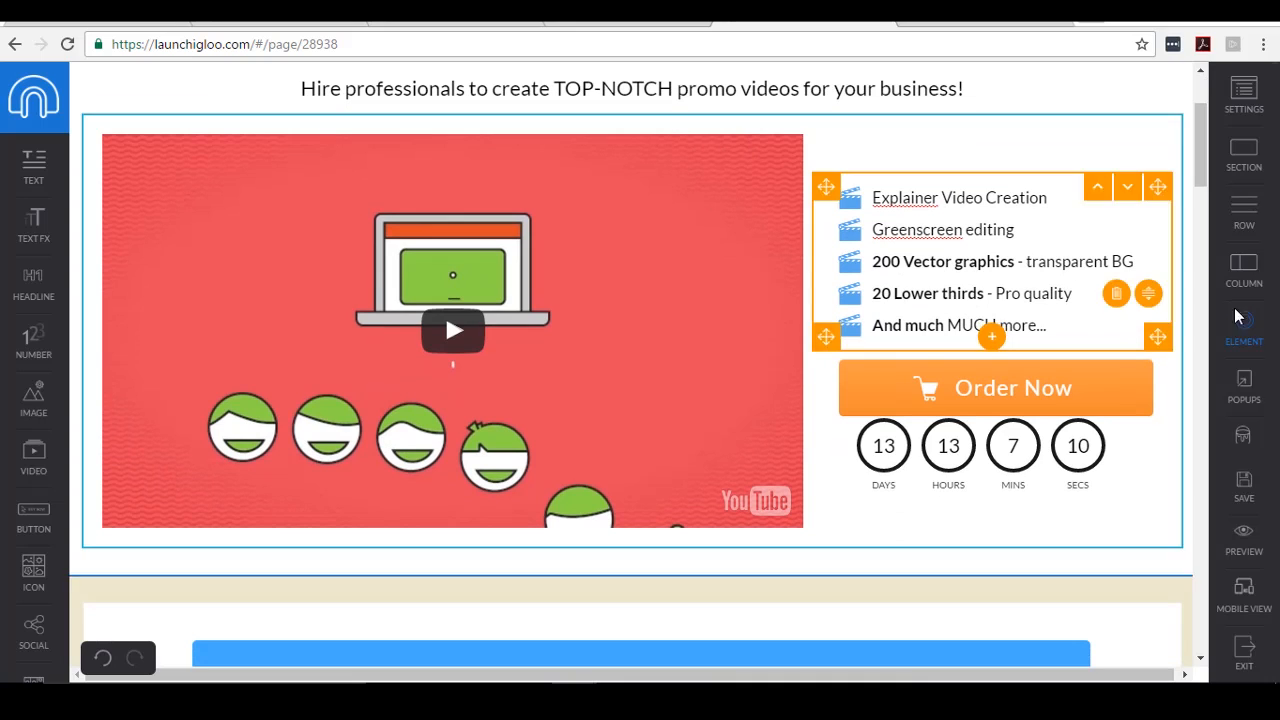
pyautogui.scroll(2, 1150, 380)
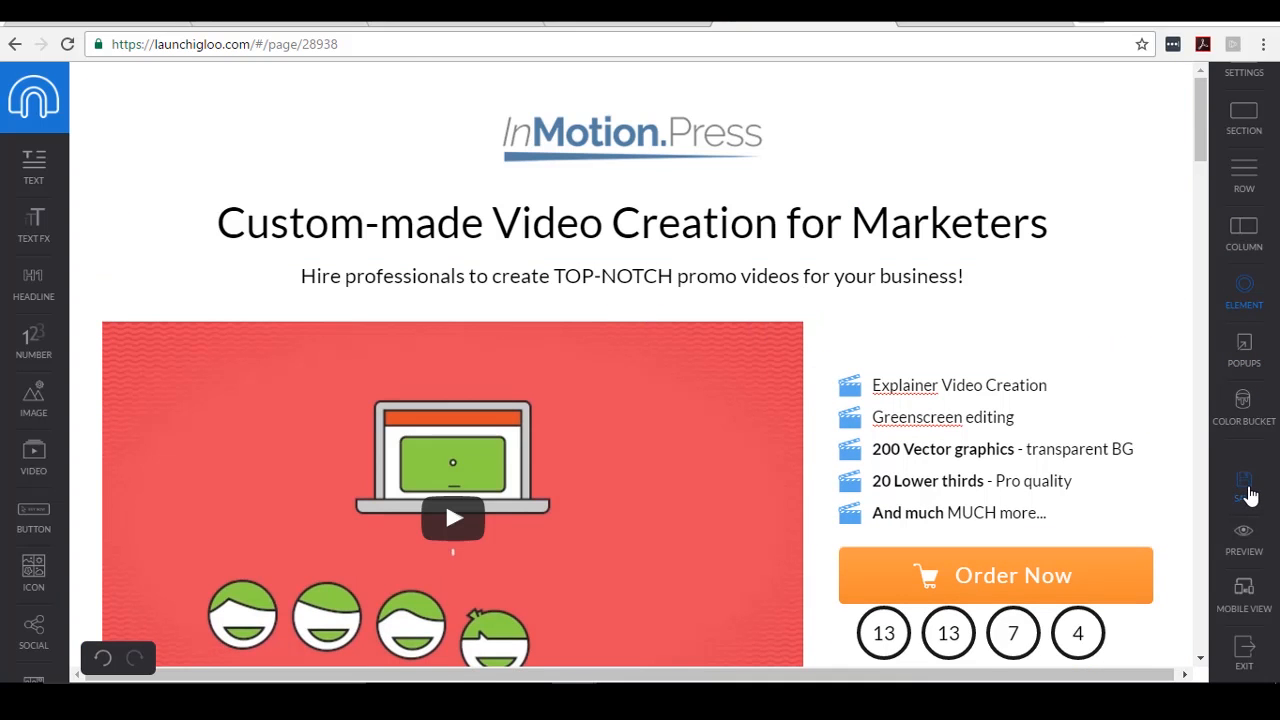
pyautogui.click(1249, 655)
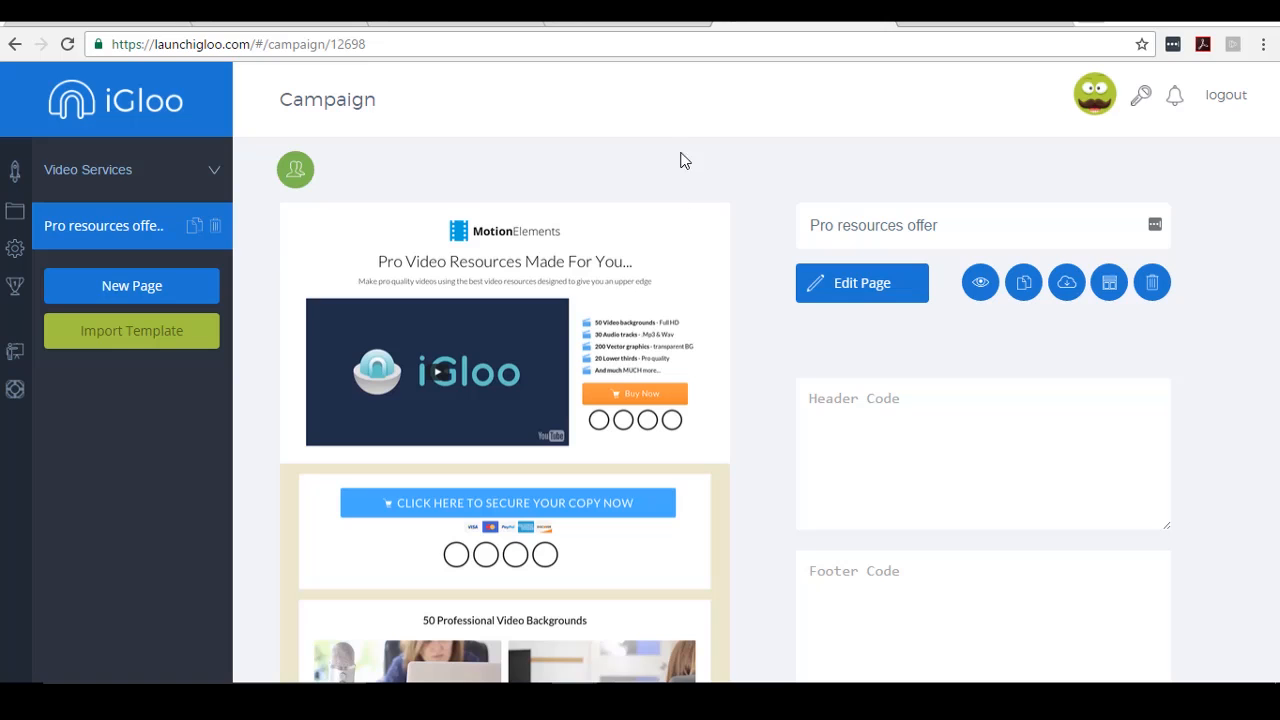
# - In WordPress's iGloo import screen, select the Video Services campaign and its Pro resources offer page
pyautogui.click(460, 14)
pyautogui.scroll(-5, 300, 400)
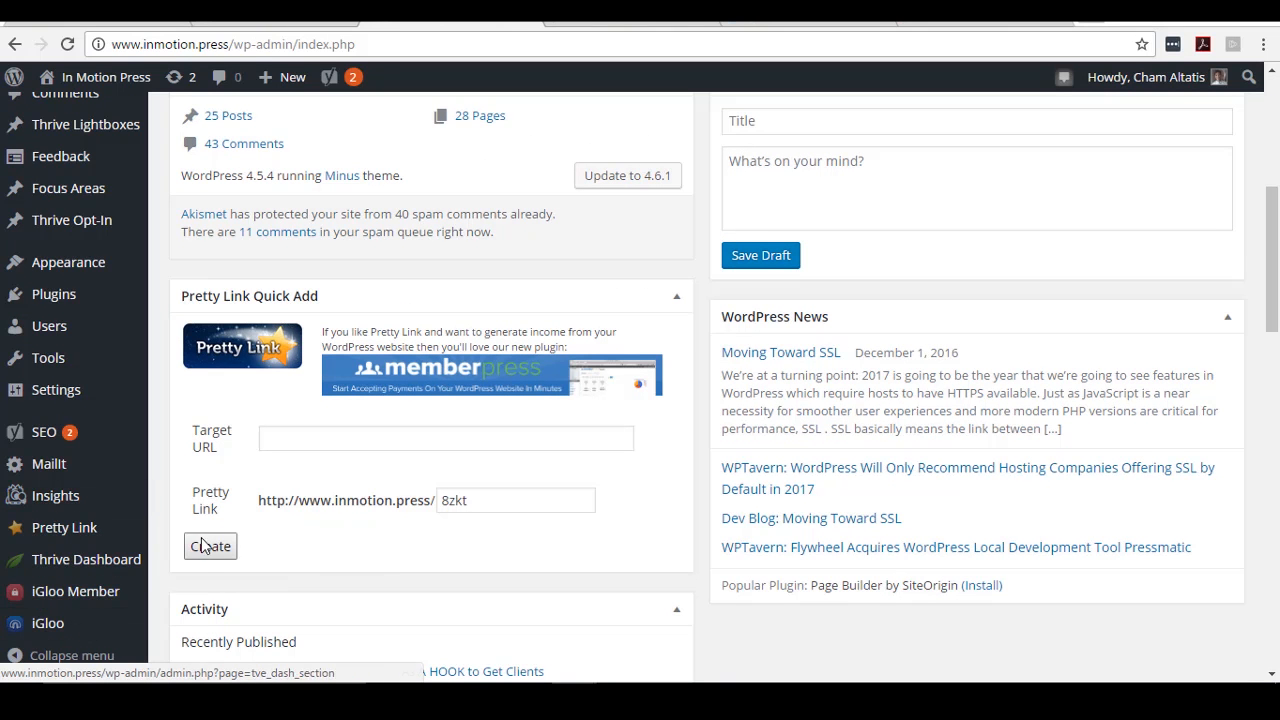
pyautogui.scroll(-1, 196, 560)
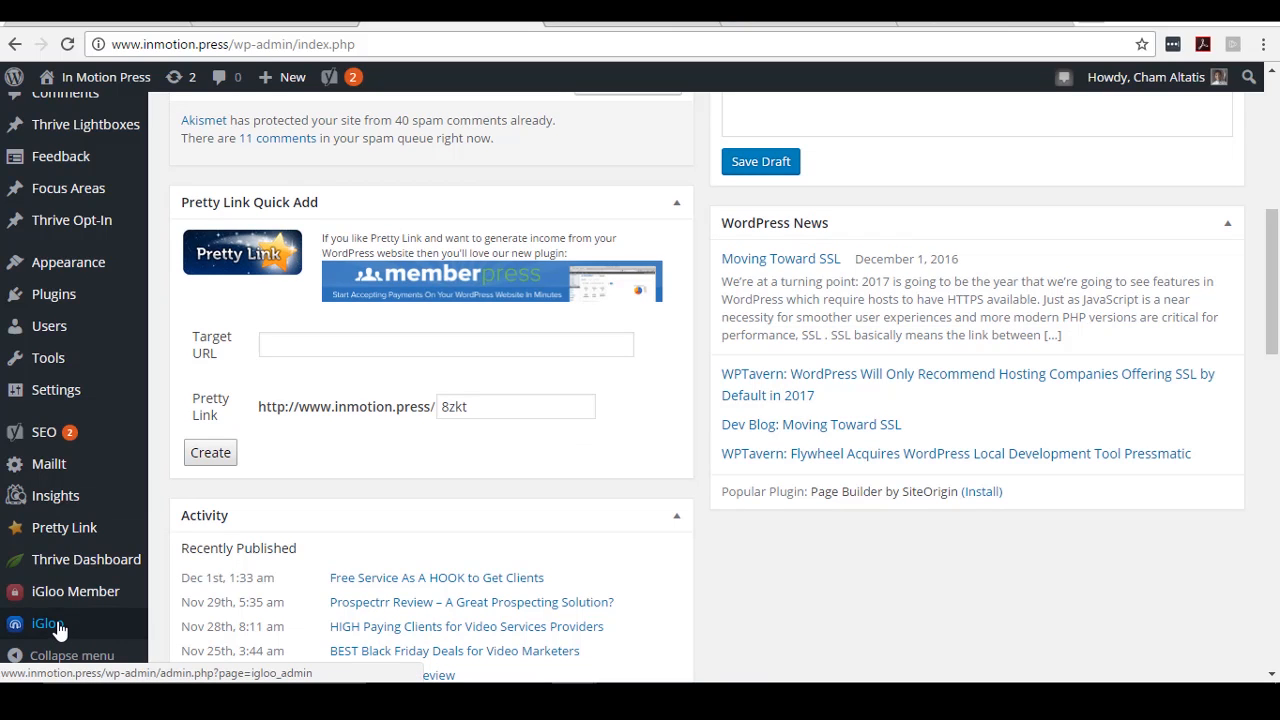
pyautogui.click(48, 624)
pyautogui.scroll(-1, 926, 446)
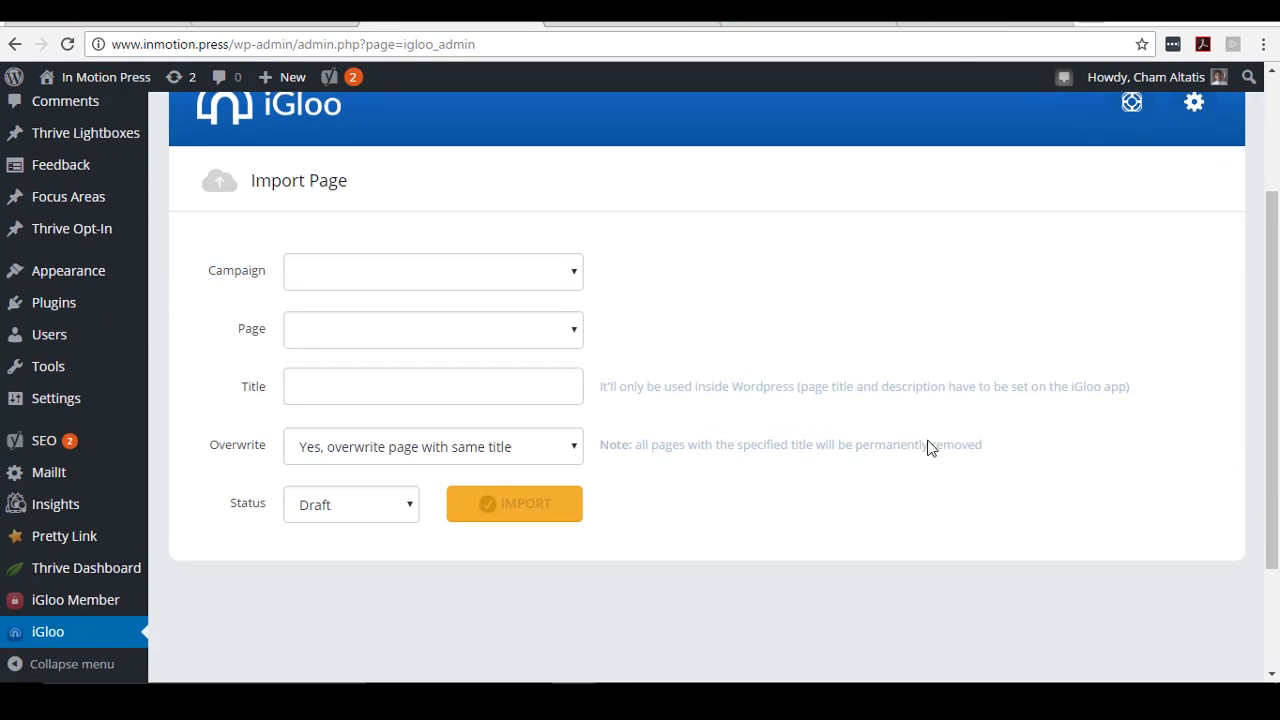
pyautogui.scroll(1, 926, 446)
pyautogui.scroll(-1, 717, 345)
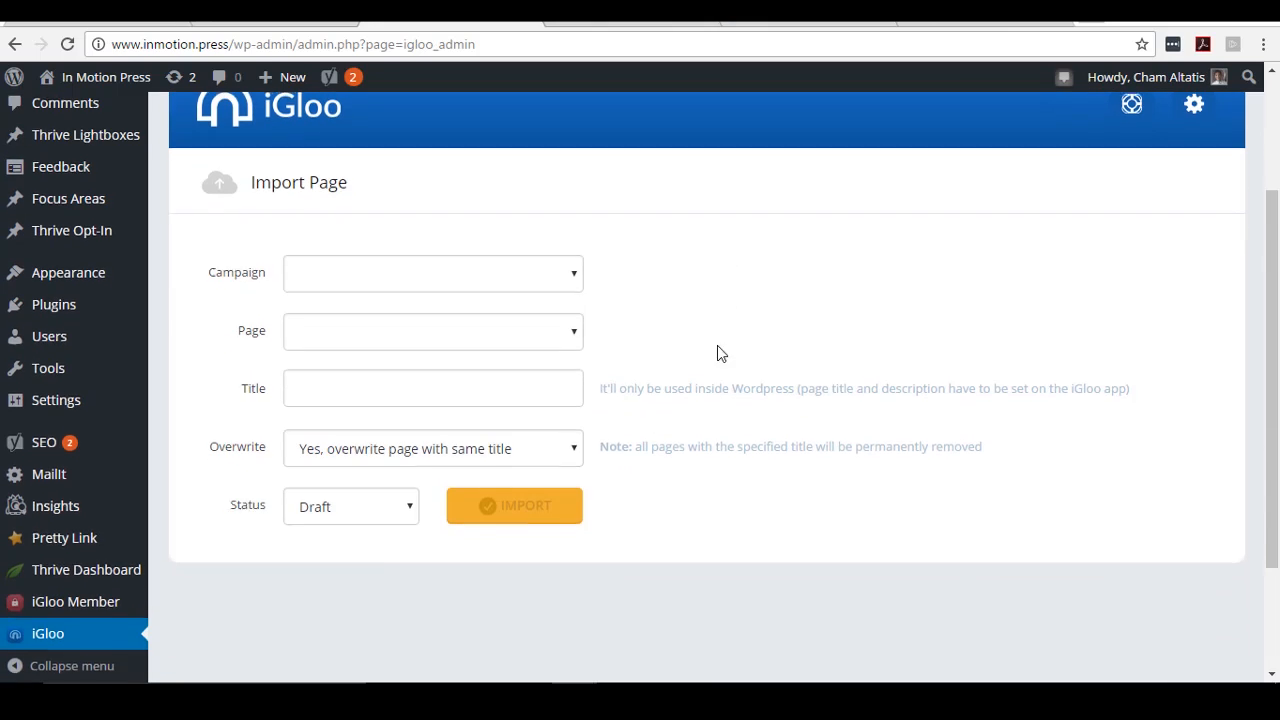
pyautogui.click(549, 280)
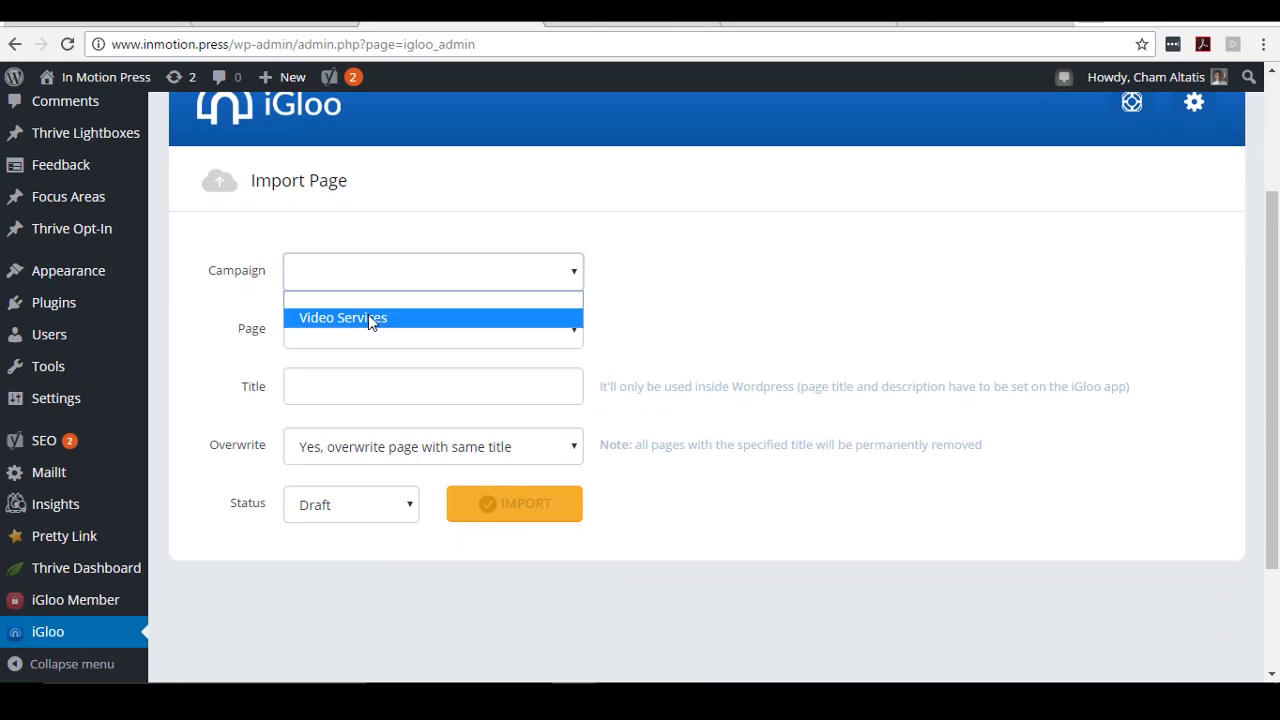
pyautogui.click(368, 317)
pyautogui.scroll(-1, 766, 259)
pyautogui.click(521, 238)
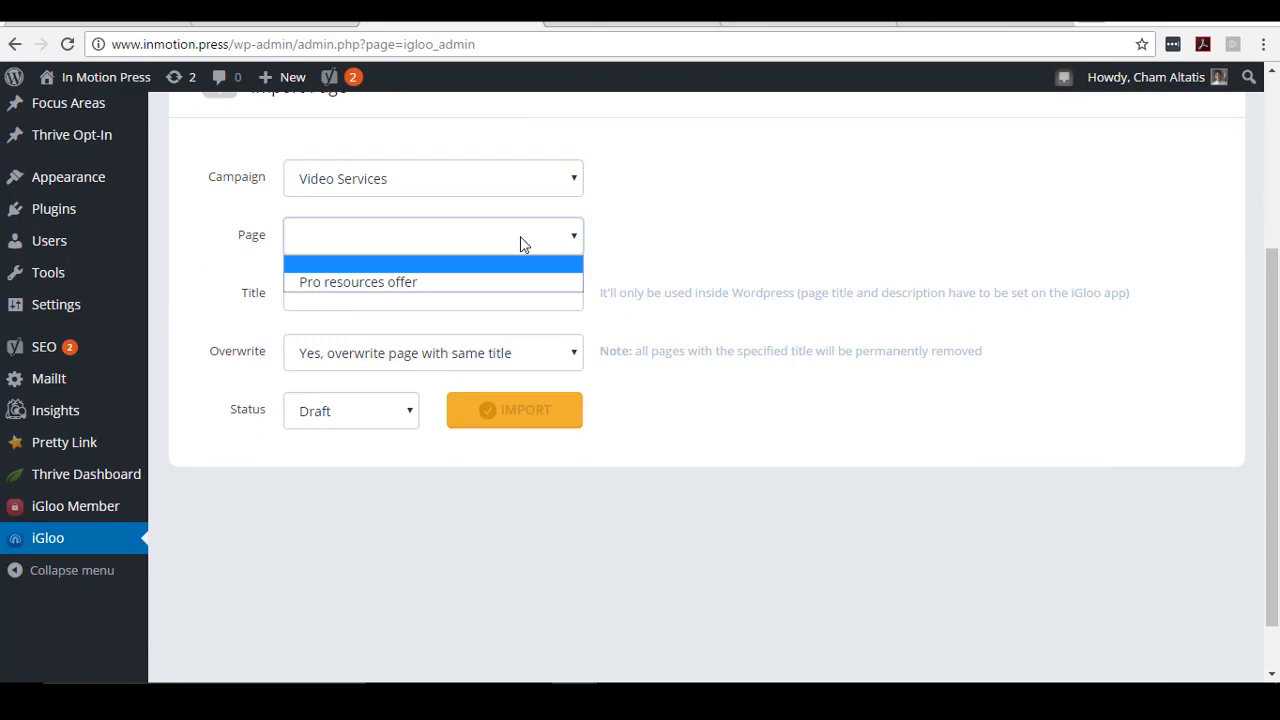
pyautogui.click(393, 284)
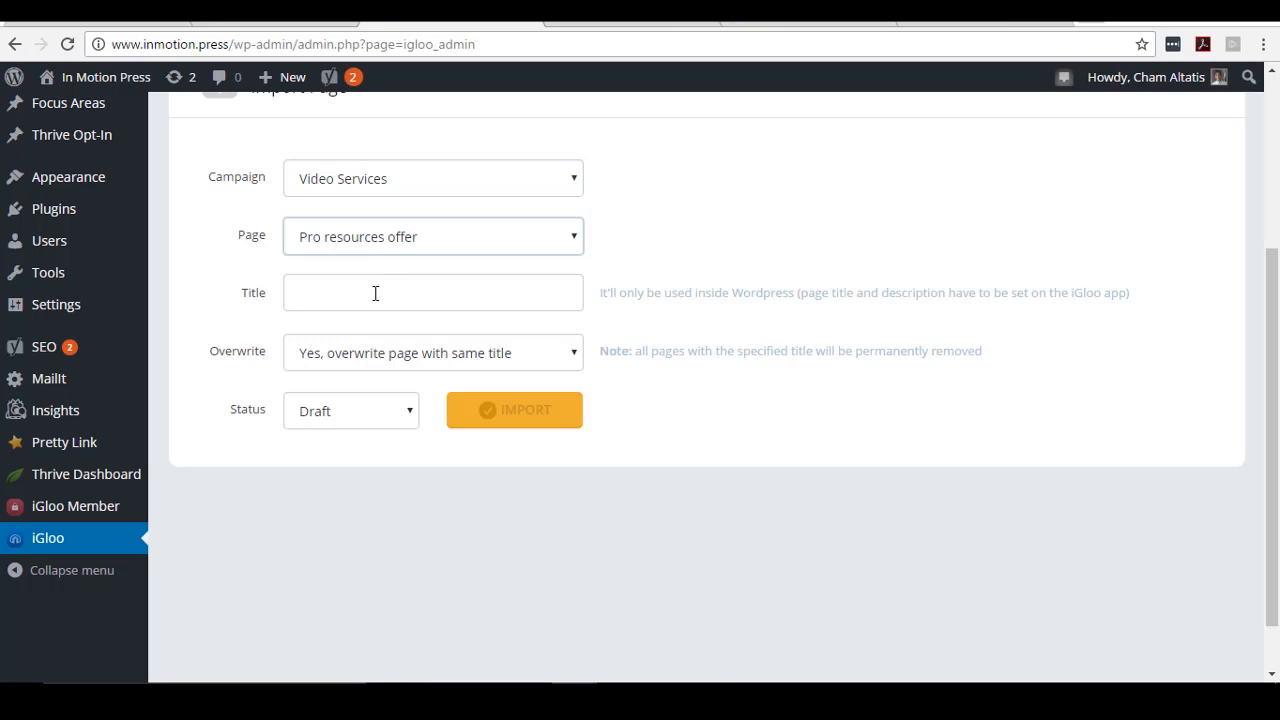
# - Title the page 'Video Services Page', set status to Publish, and import it
pyautogui.click(375, 293)
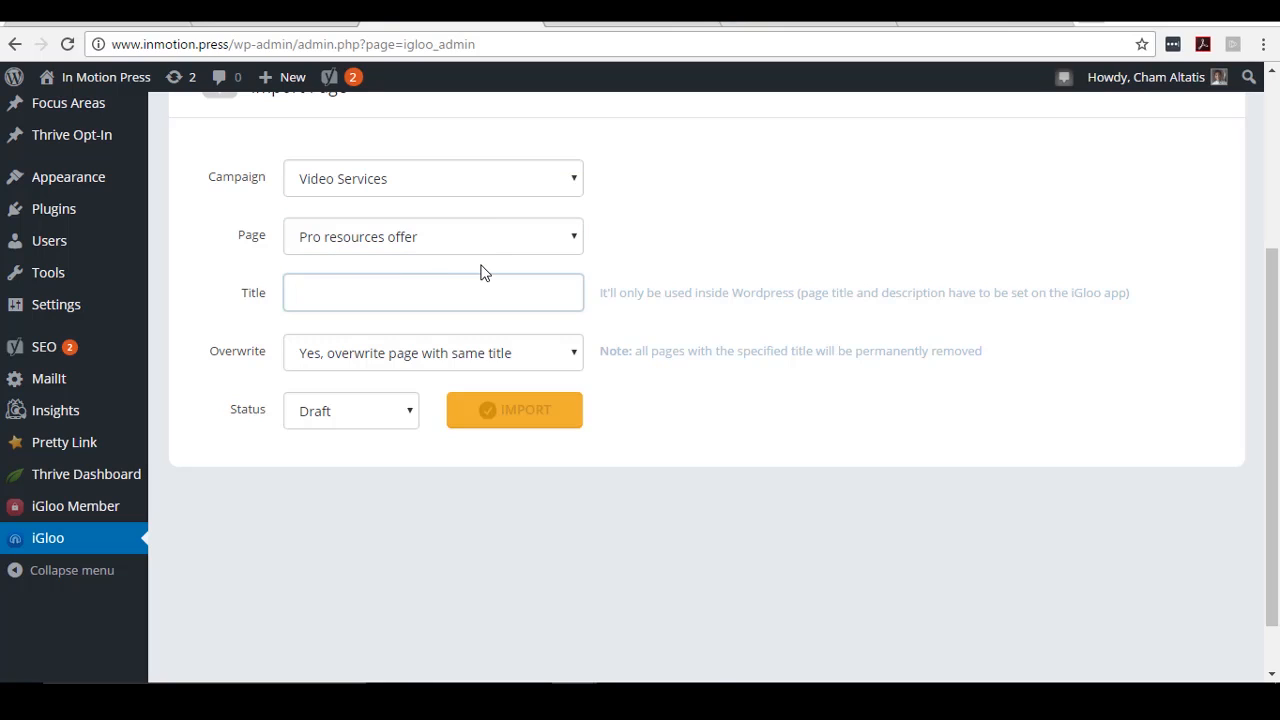
pyautogui.write('Vidfeo')
pyautogui.press('BackSpace')
pyautogui.write('eo Services Page')
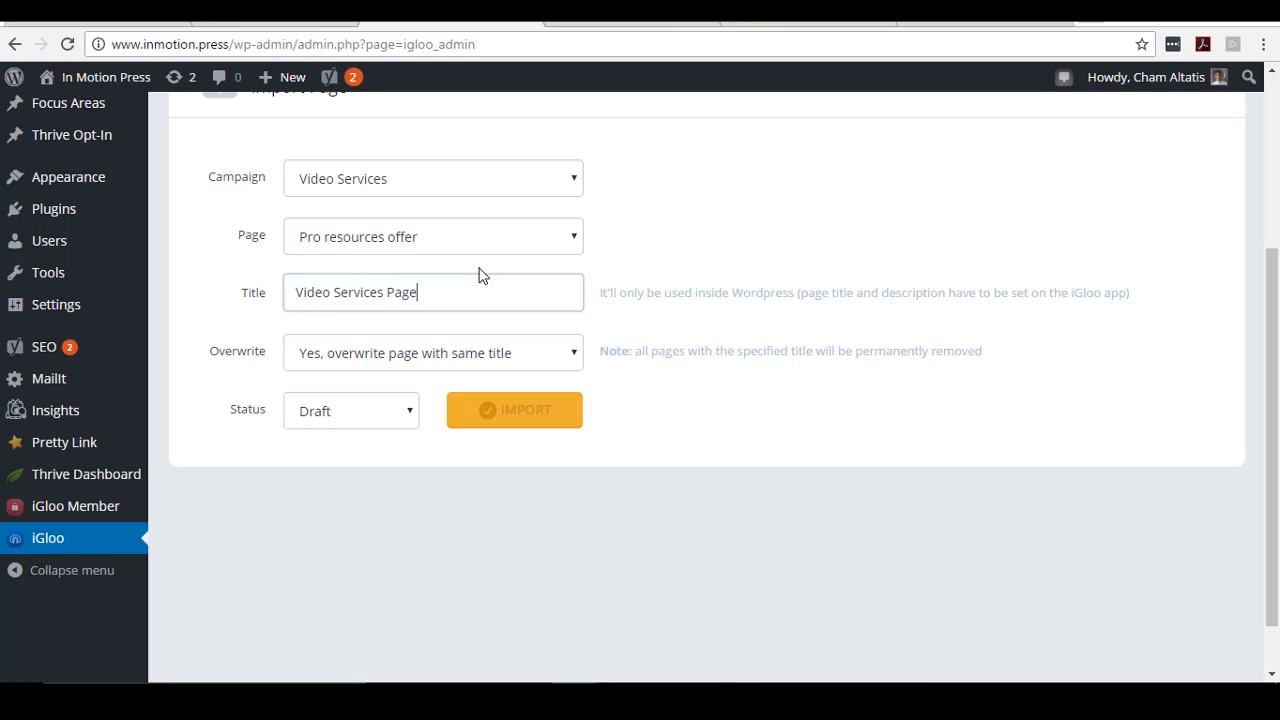
pyautogui.click(364, 415)
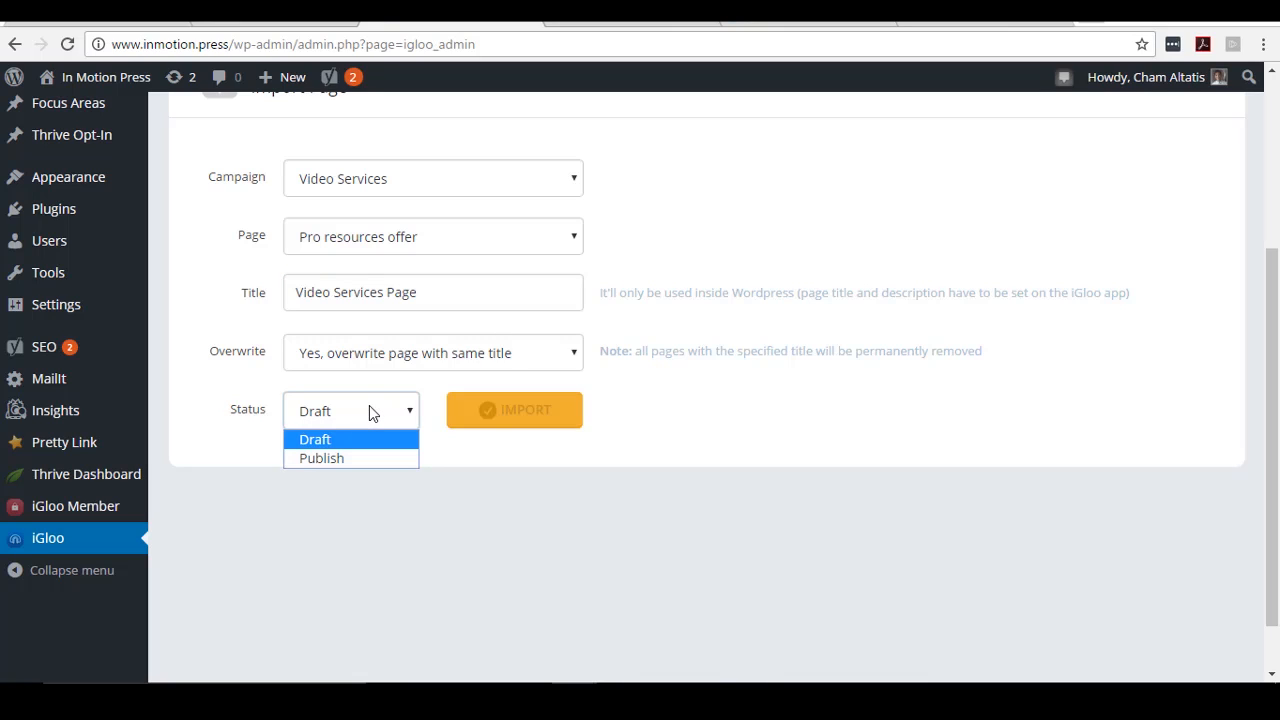
pyautogui.click(352, 460)
pyautogui.scroll(1, 520, 520)
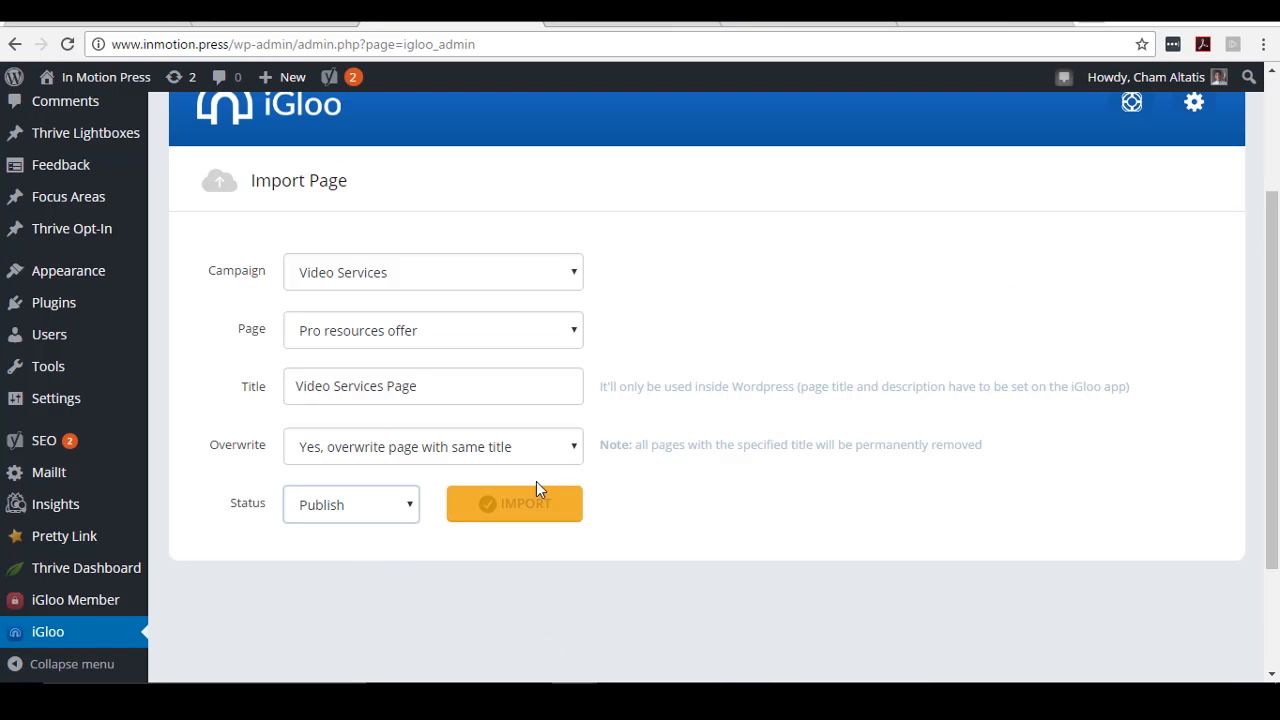
pyautogui.click(500, 506)
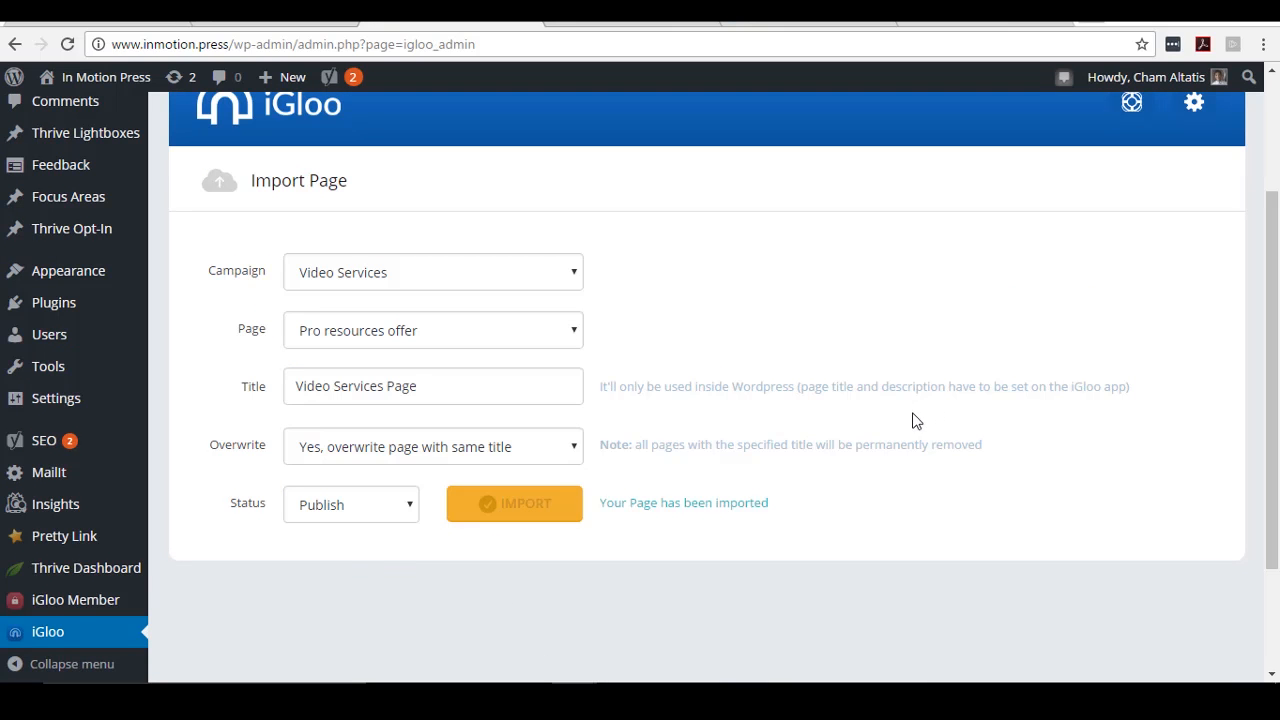
pyautogui.scroll(-1, 914, 418)
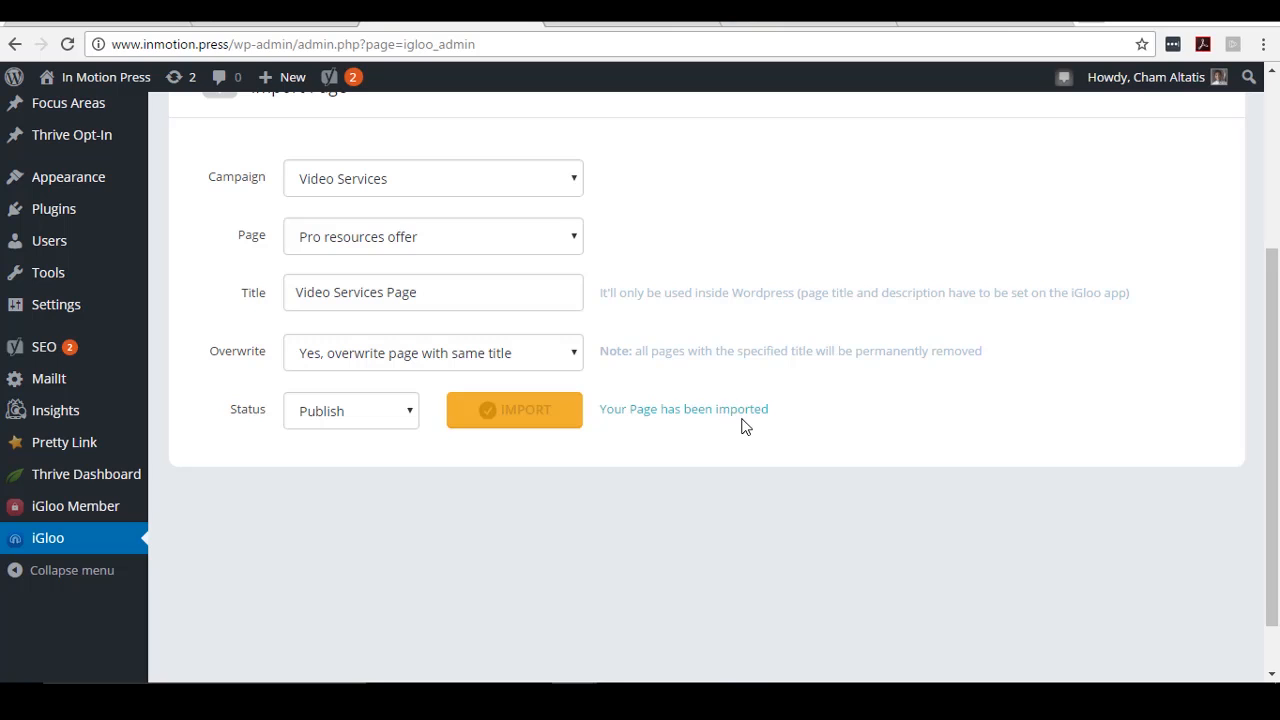
pyautogui.scroll(2, 743, 427)
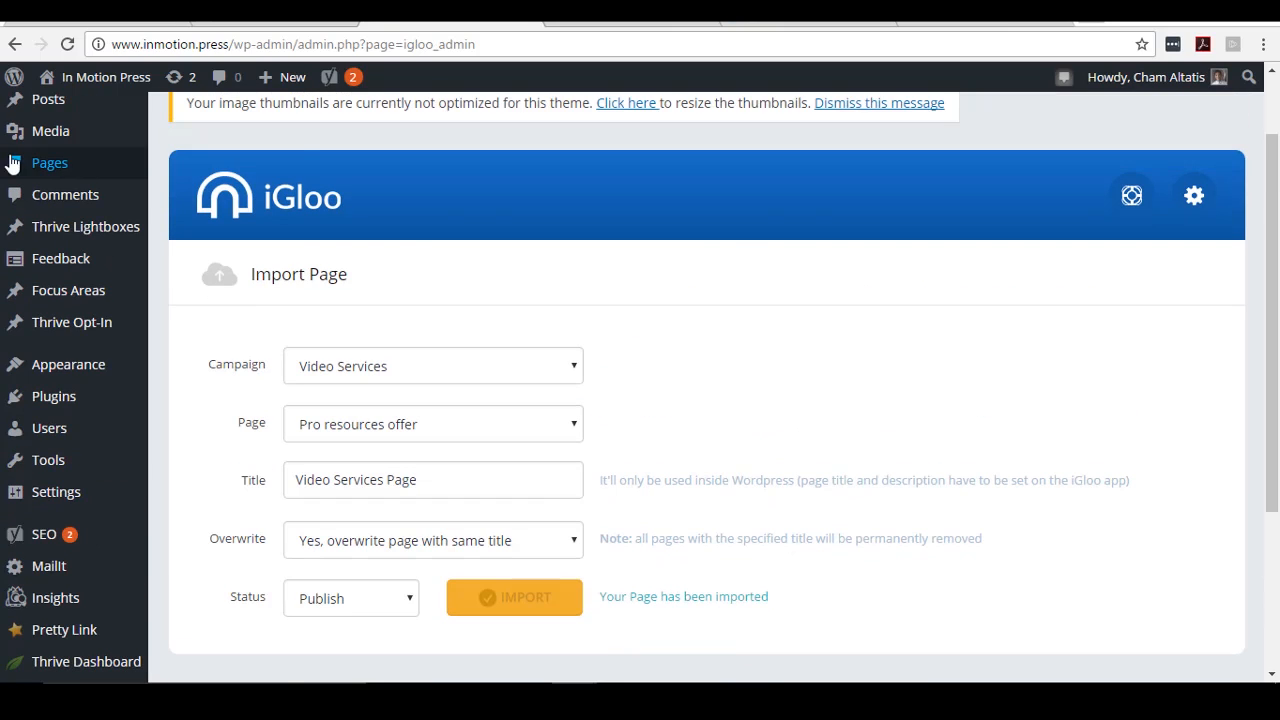
# - From the Pages list, open Video Services Page's View link in a new tab
pyautogui.click(74, 165)
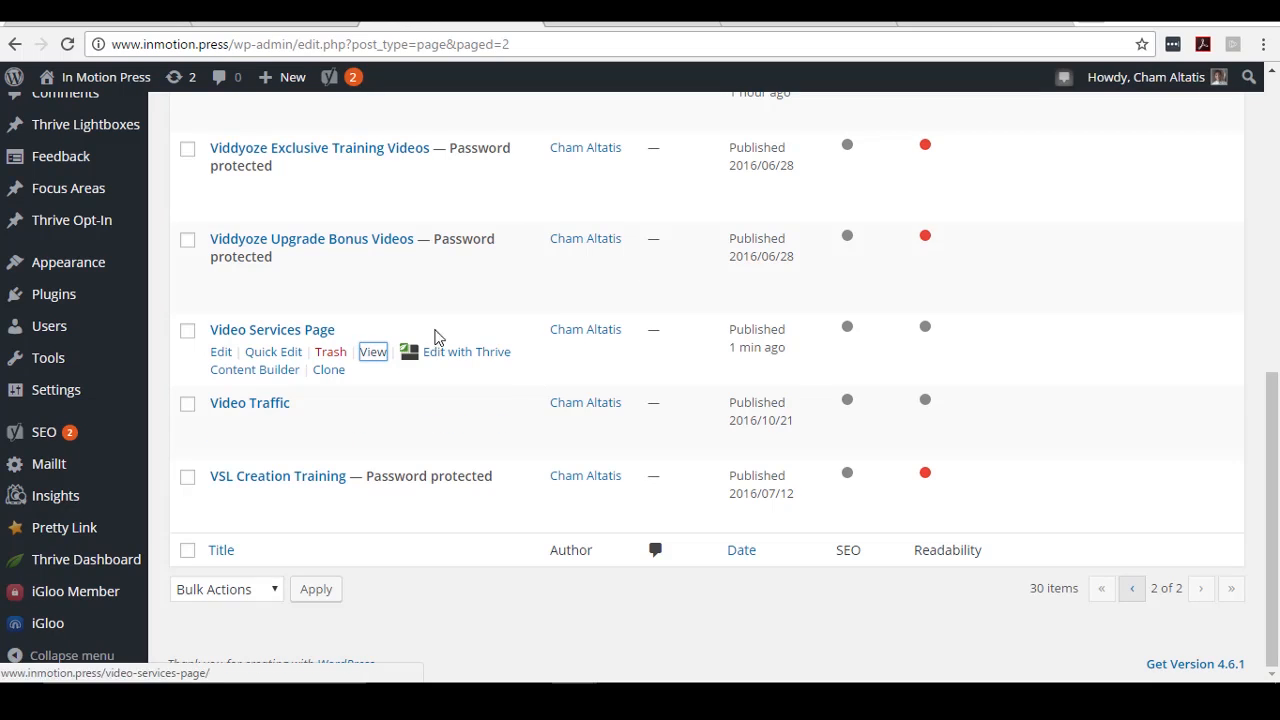
pyautogui.rightClick(373, 357)
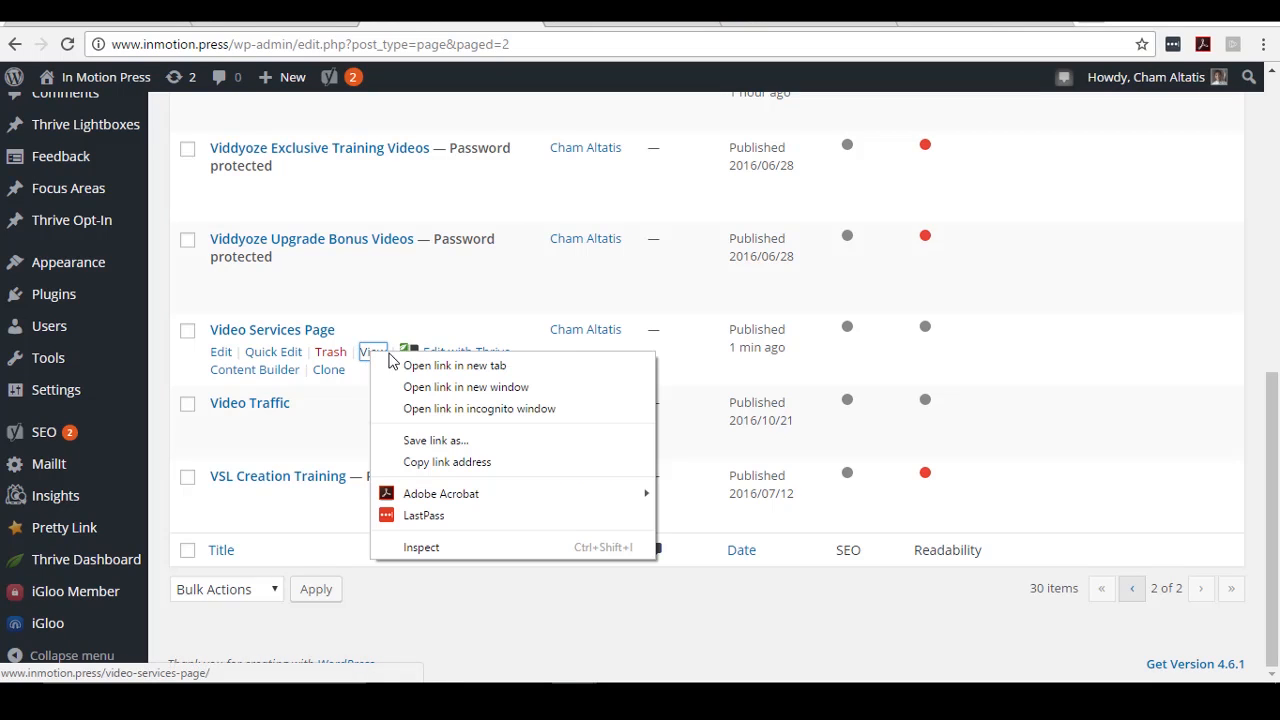
pyautogui.click(418, 366)
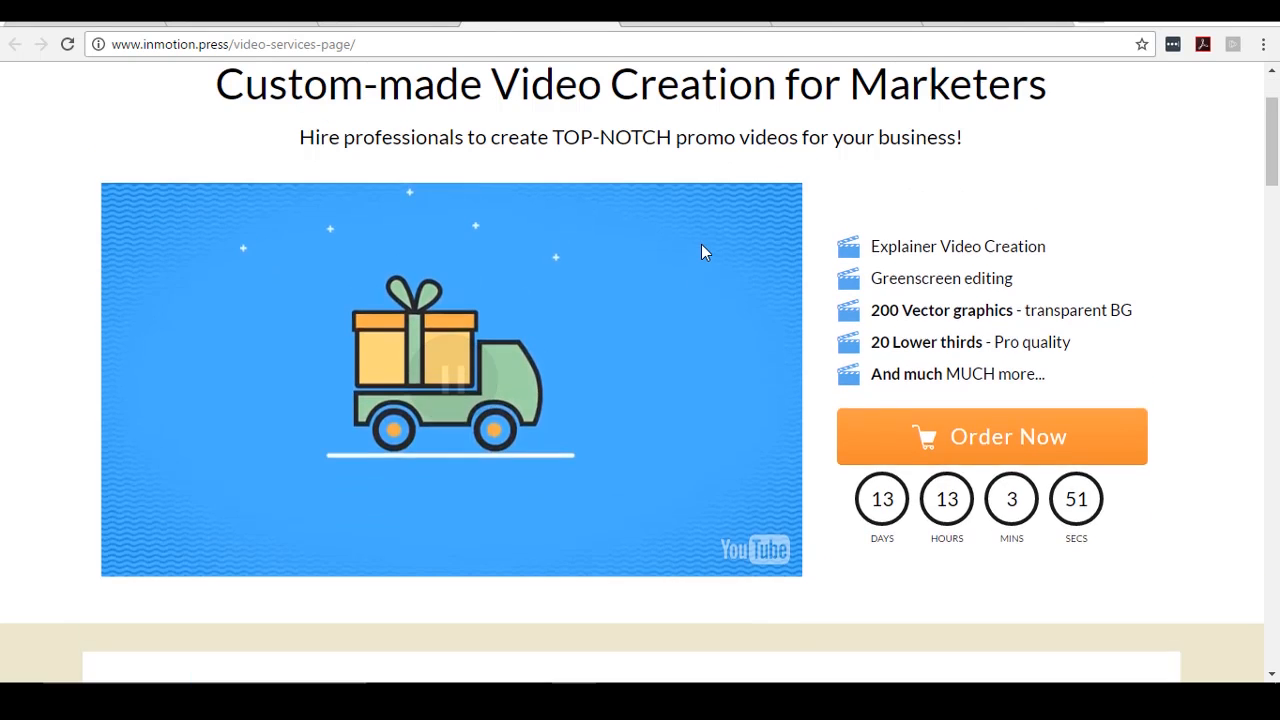
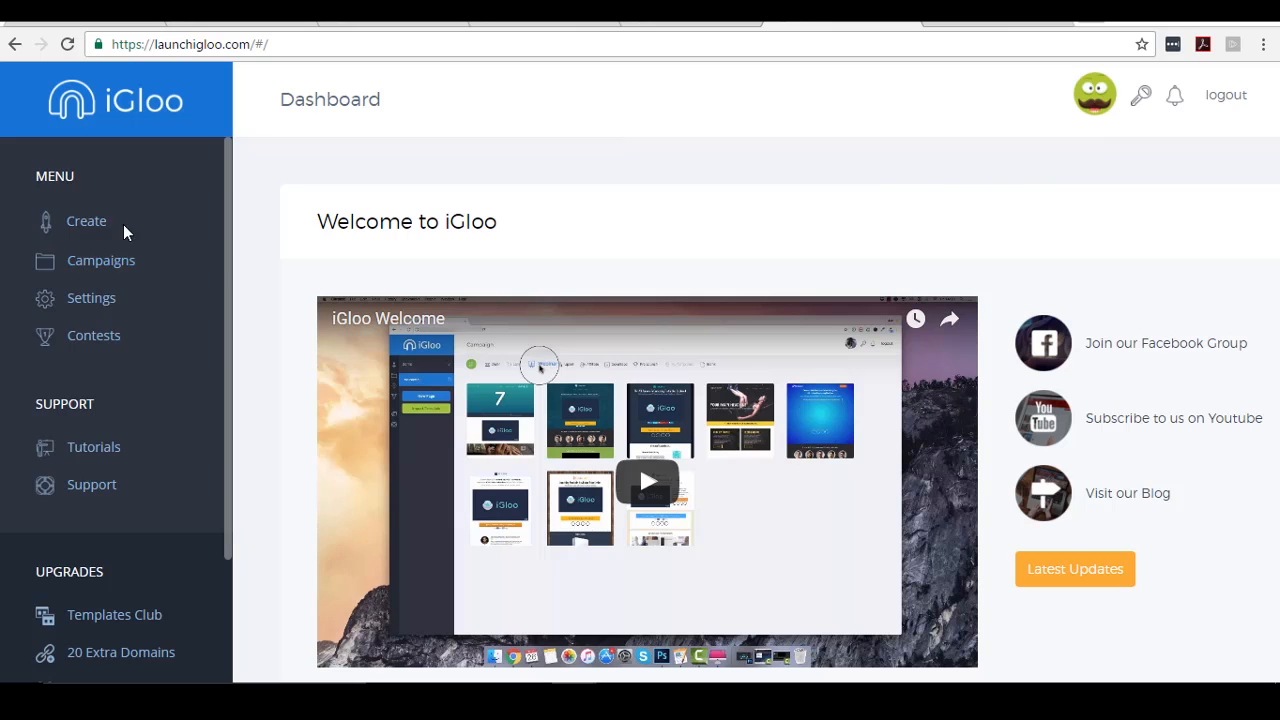
# - Open the Membership Test campaign for editing from the Campaigns list
pyautogui.click(88, 221)
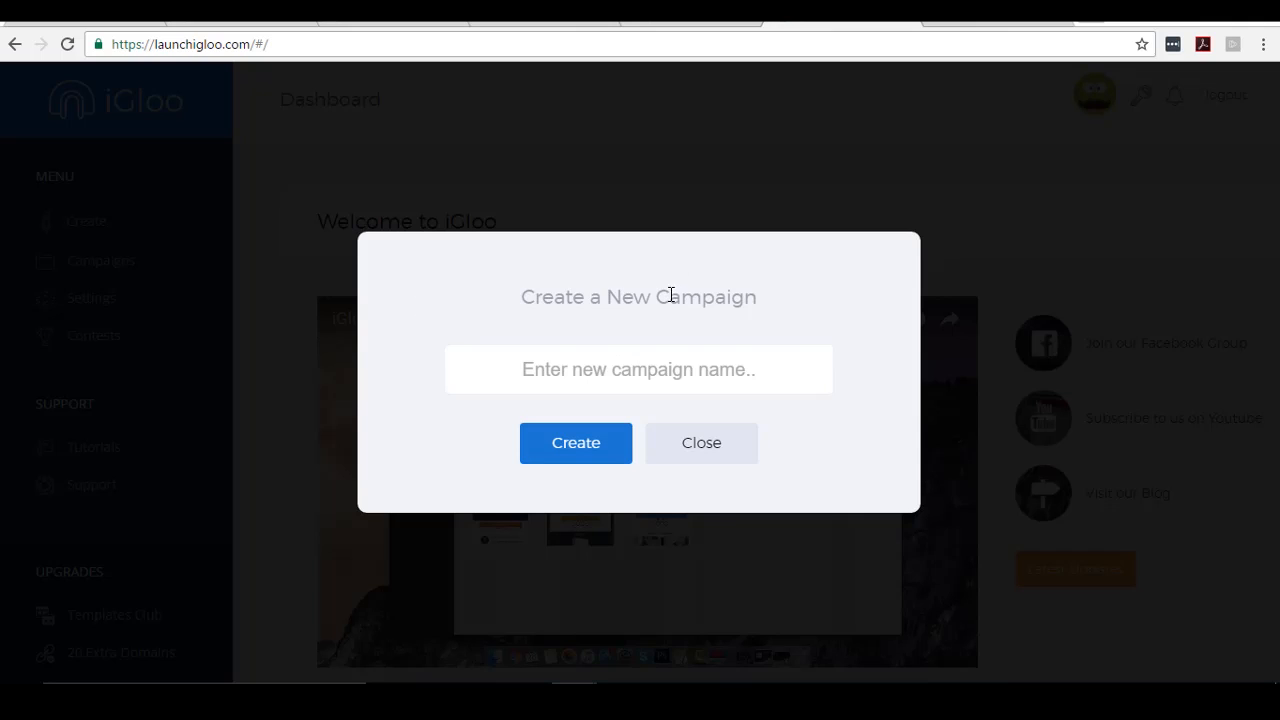
pyautogui.click(703, 447)
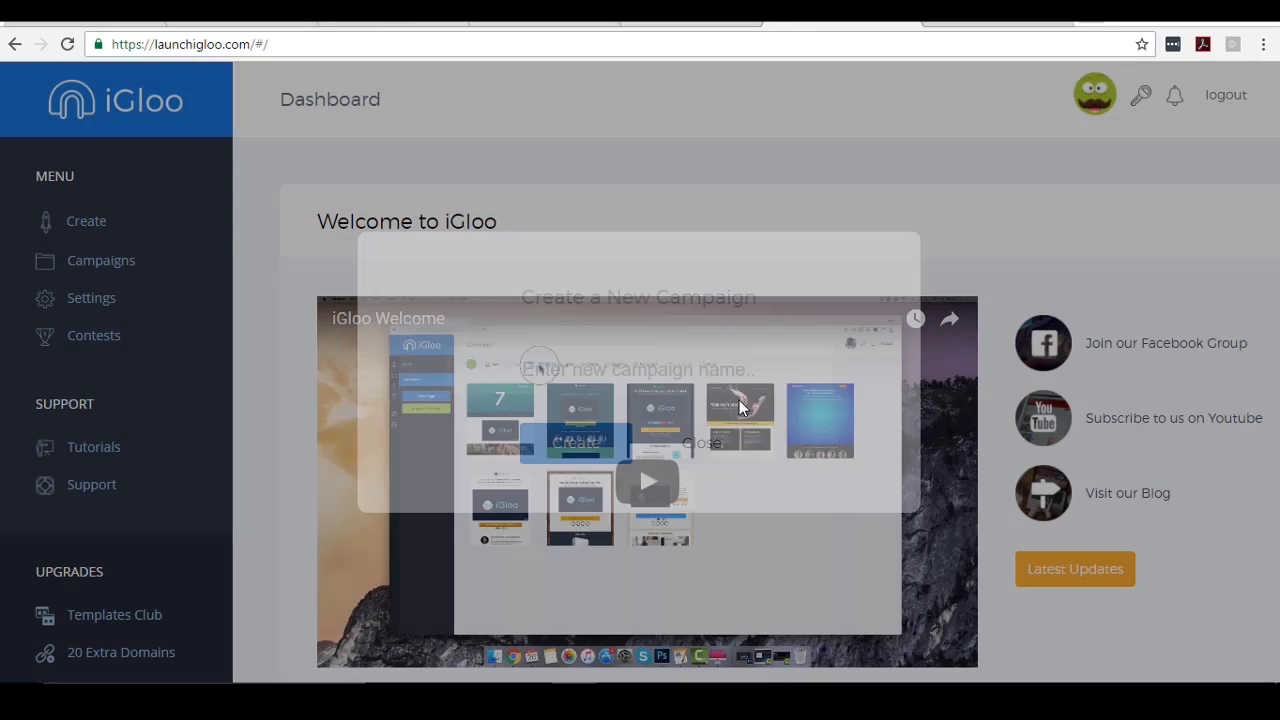
pyautogui.click(115, 268)
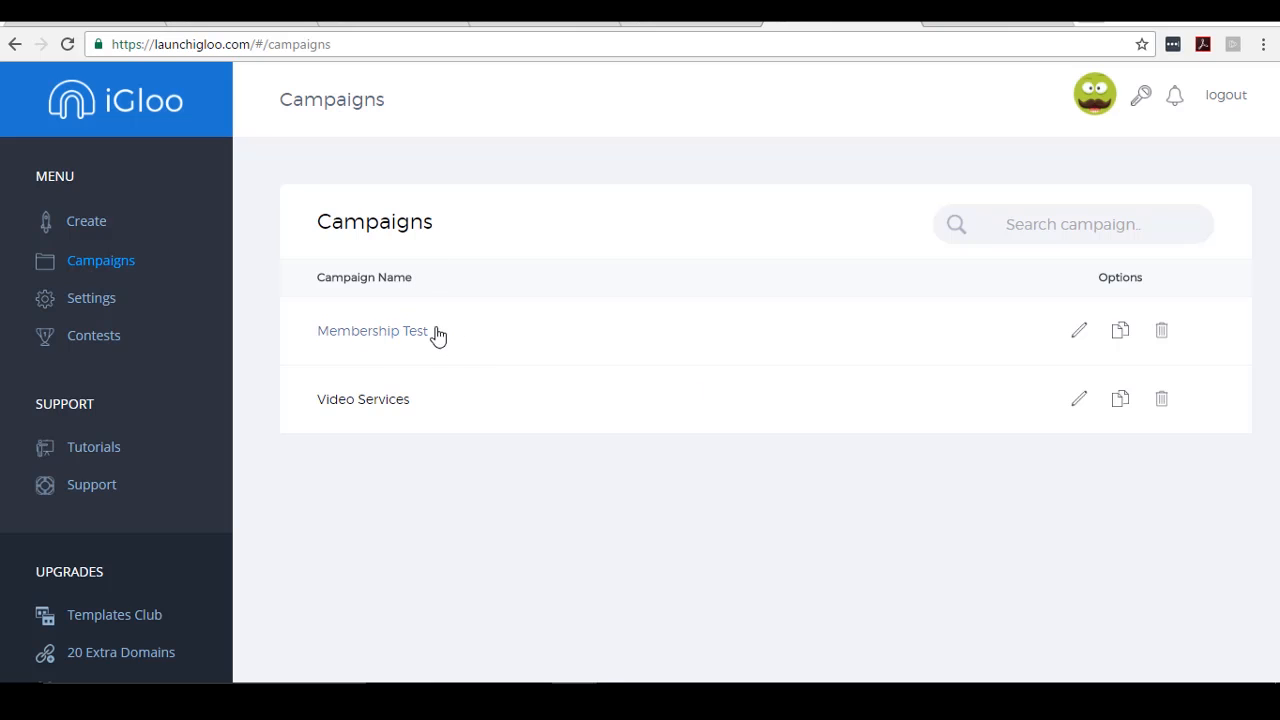
pyautogui.click(1082, 326)
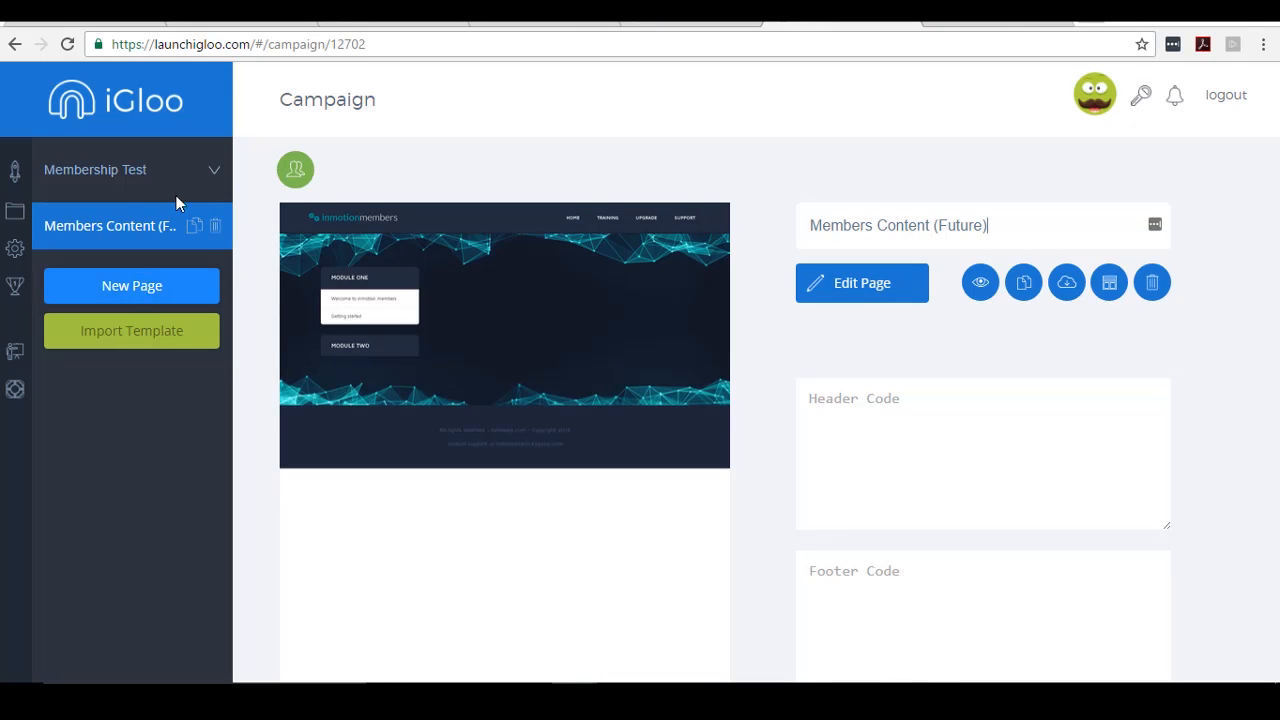
# - Add a Members Content (Future) page from the second Membership template and open it in the editor
pyautogui.click(131, 287)
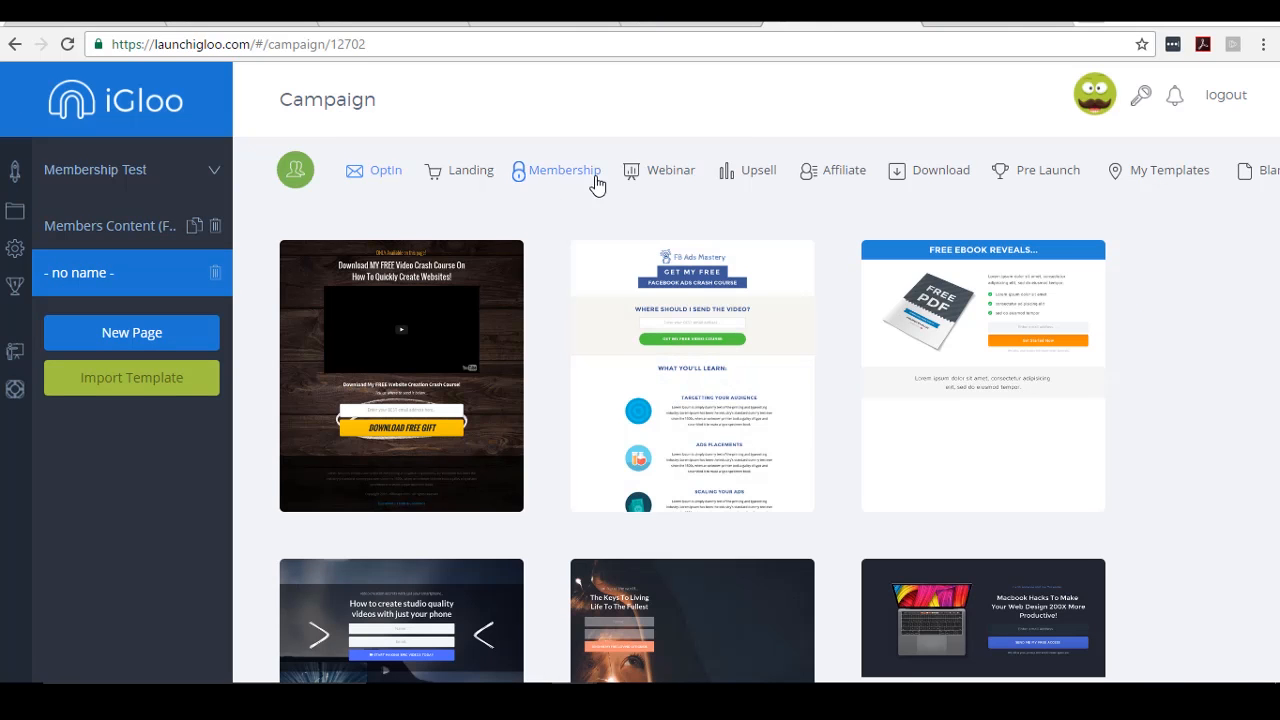
pyautogui.click(566, 172)
pyautogui.scroll(-6, 760, 337)
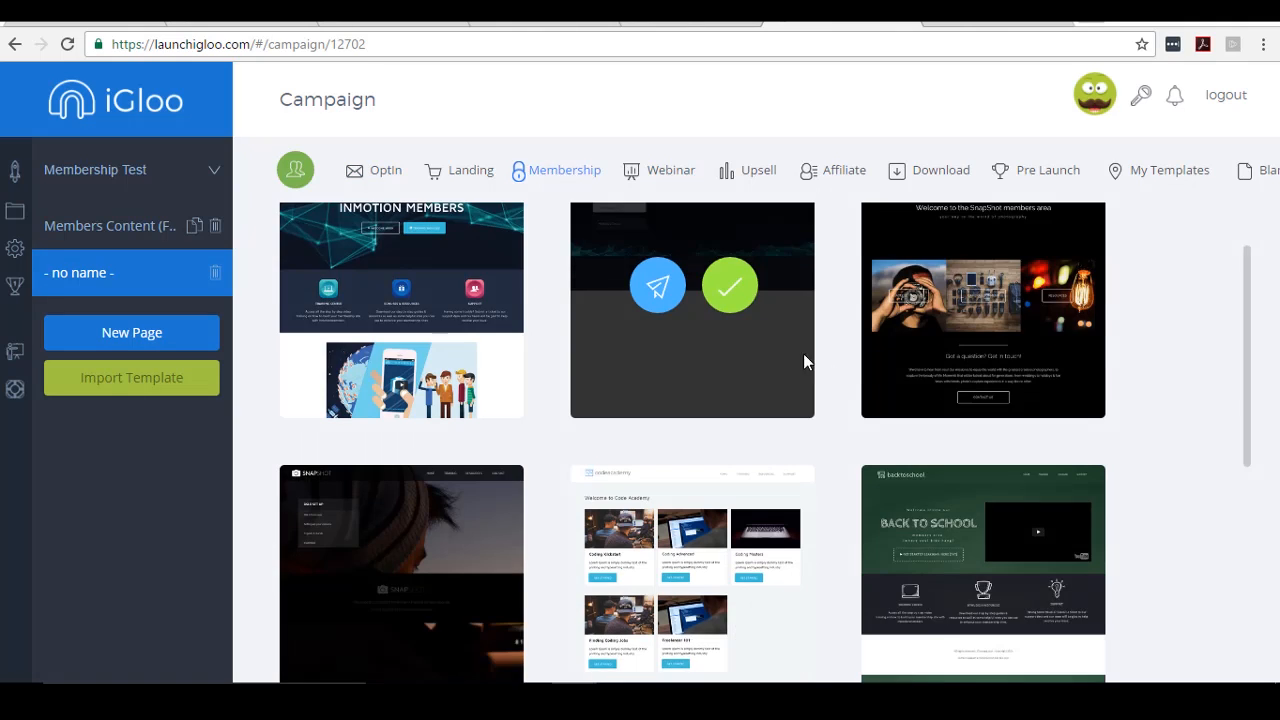
pyautogui.scroll(6, 853, 410)
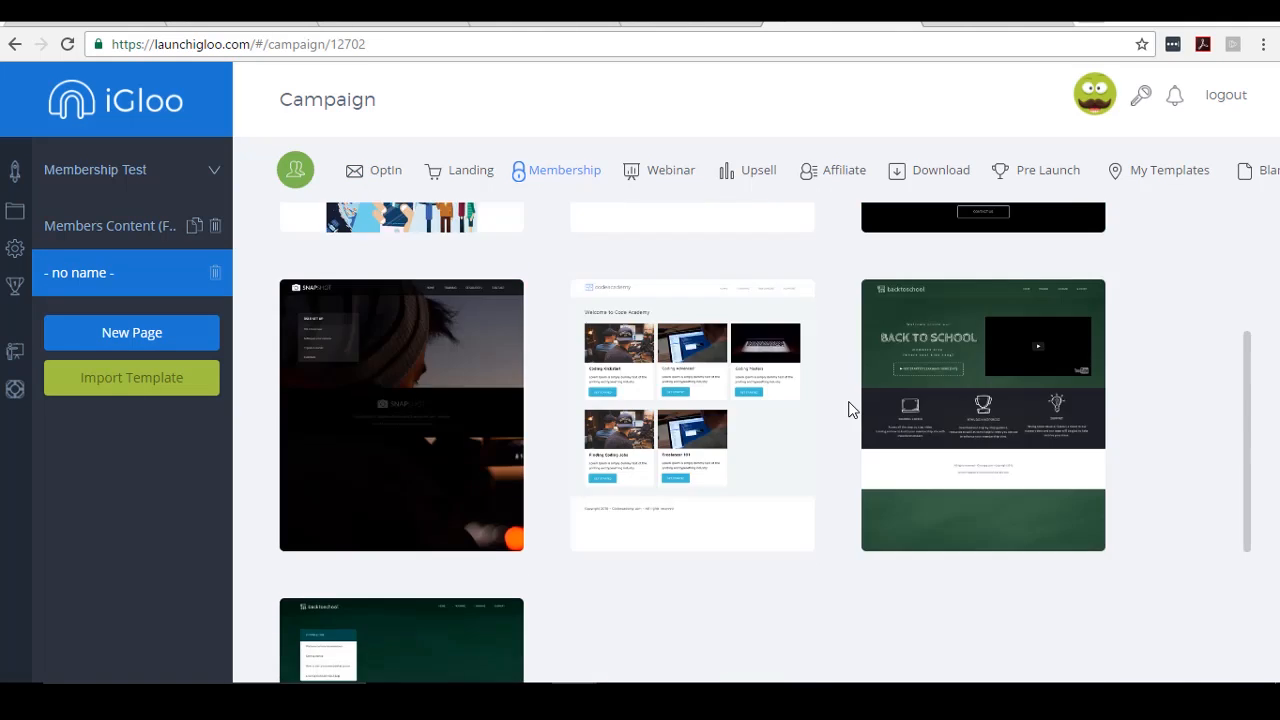
pyautogui.moveTo(722, 330)
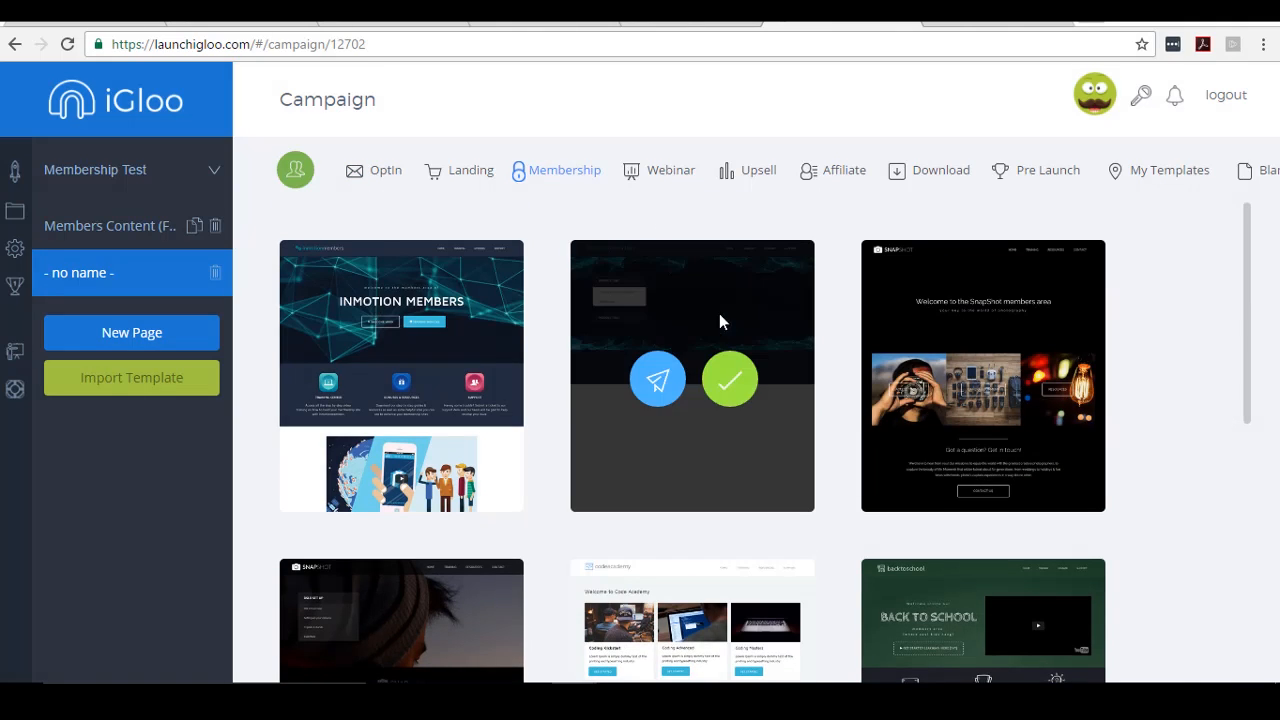
pyautogui.click(731, 382)
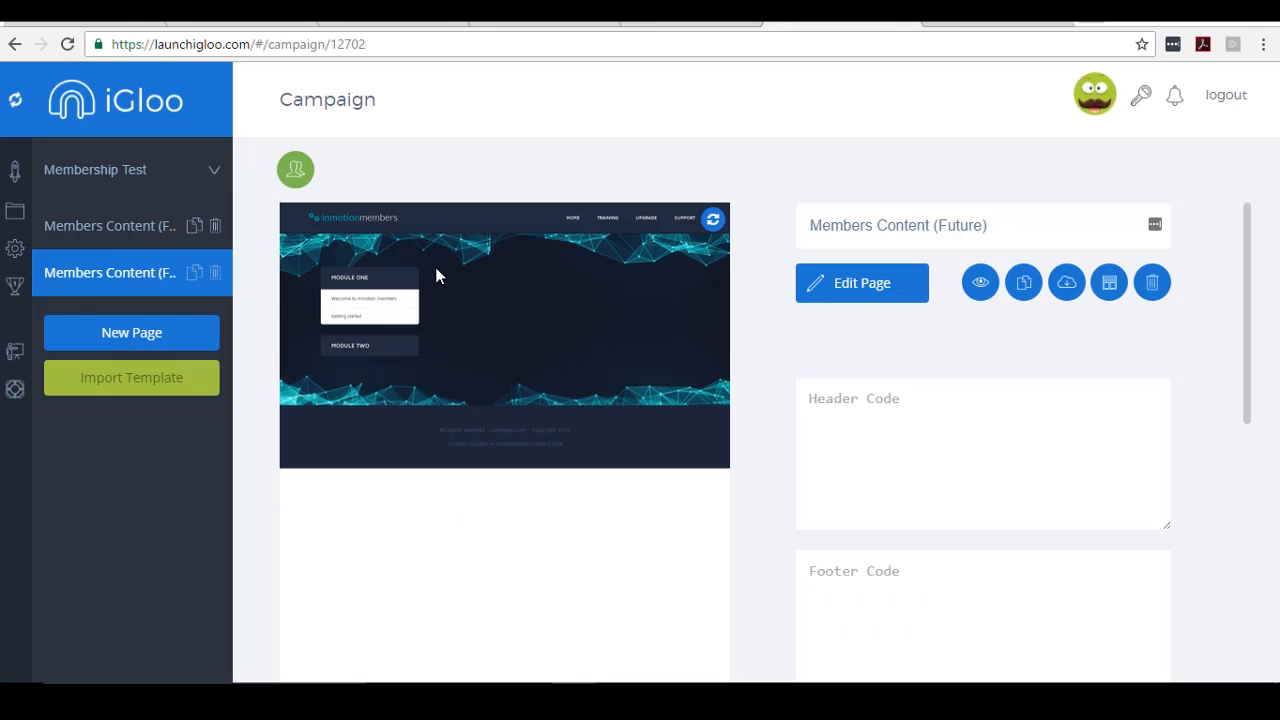
pyautogui.click(870, 284)
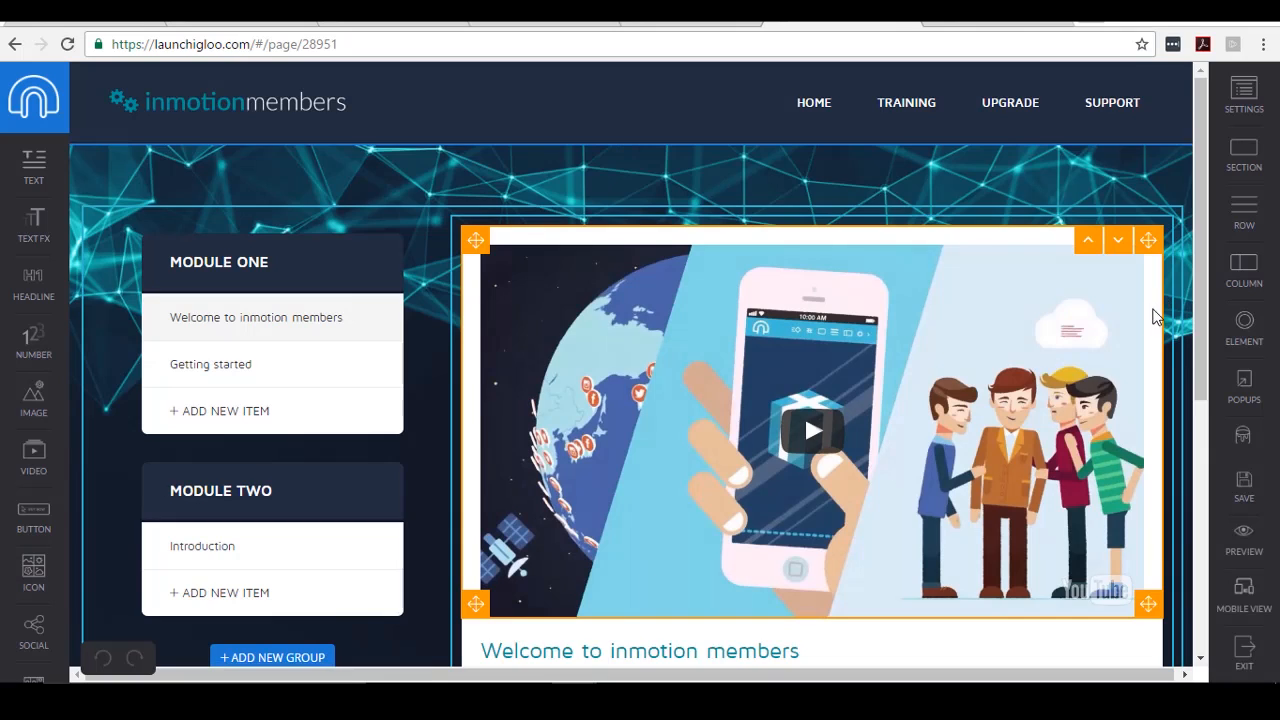
# - Review the members page's Module One, Module Two and welcome video, then save it
pyautogui.scroll(-3, 1155, 315)
pyautogui.scroll(3, 1157, 318)
pyautogui.scroll(-2, 1143, 329)
pyautogui.scroll(2, 1143, 329)
pyautogui.scroll(-2, 334, 372)
pyautogui.scroll(2, 340, 371)
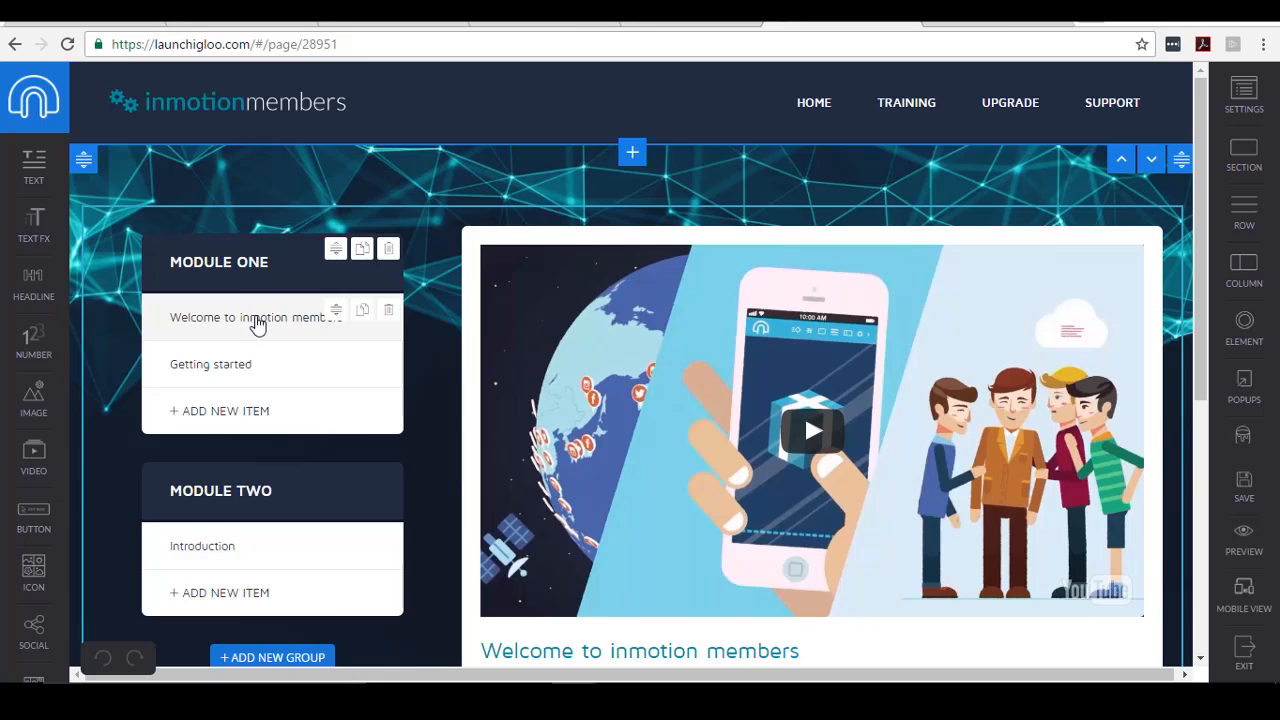
pyautogui.scroll(-1, 264, 333)
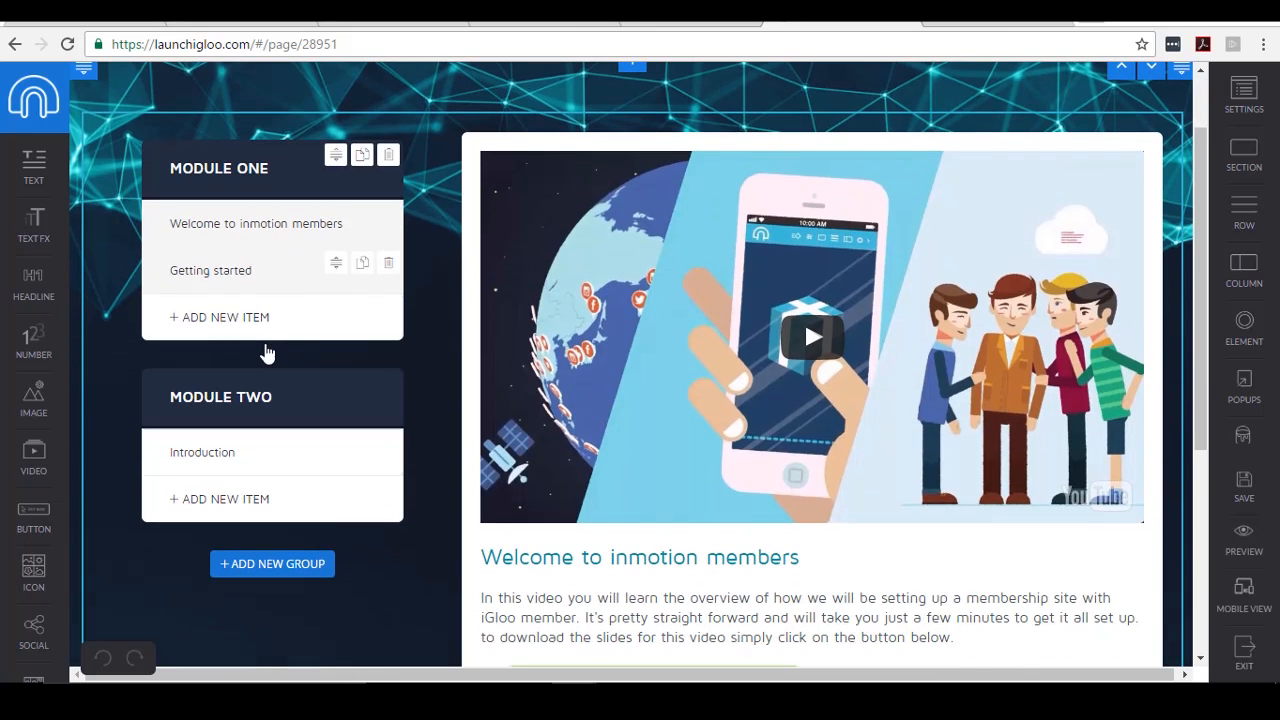
pyautogui.scroll(1, 294, 330)
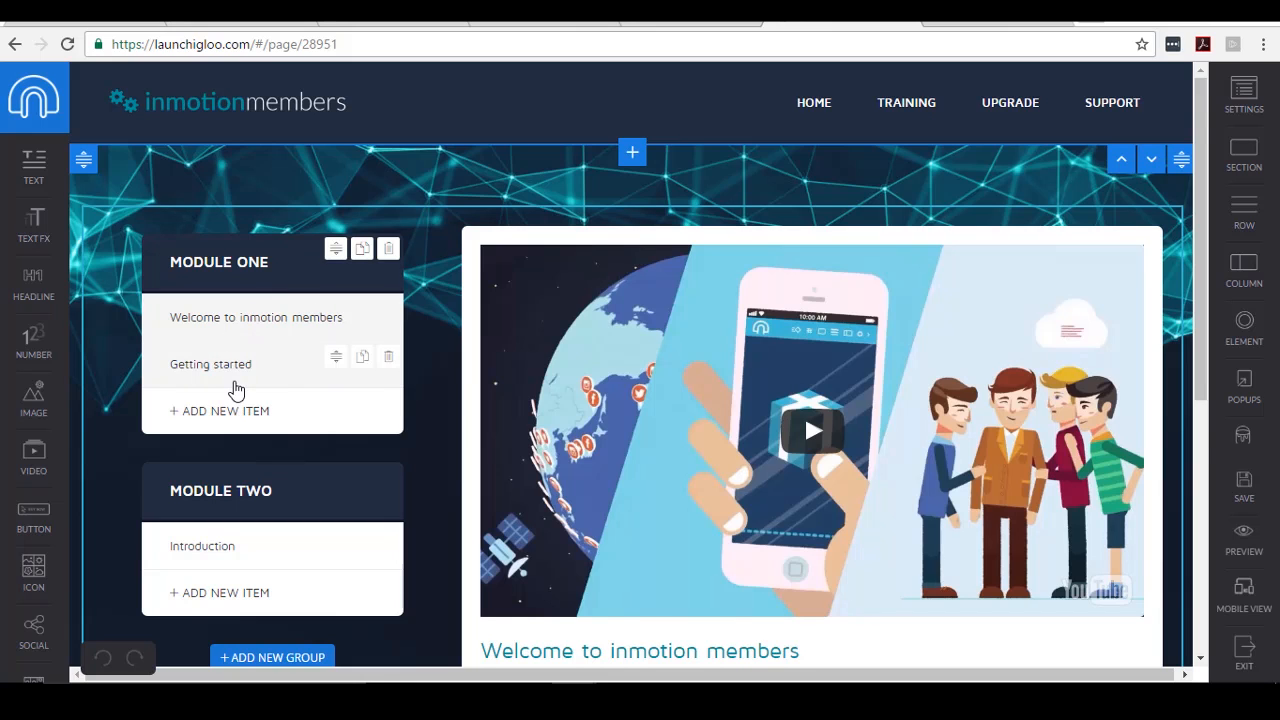
pyautogui.scroll(-1, 240, 350)
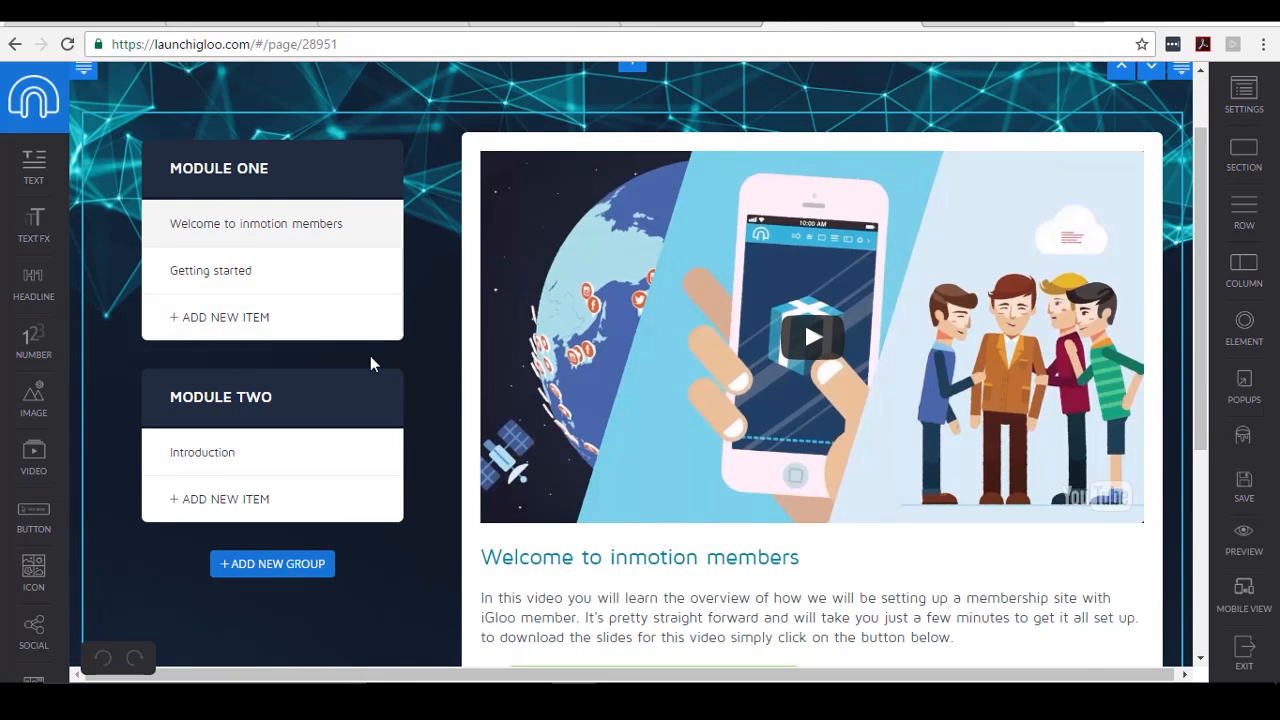
pyautogui.scroll(1, 500, 370)
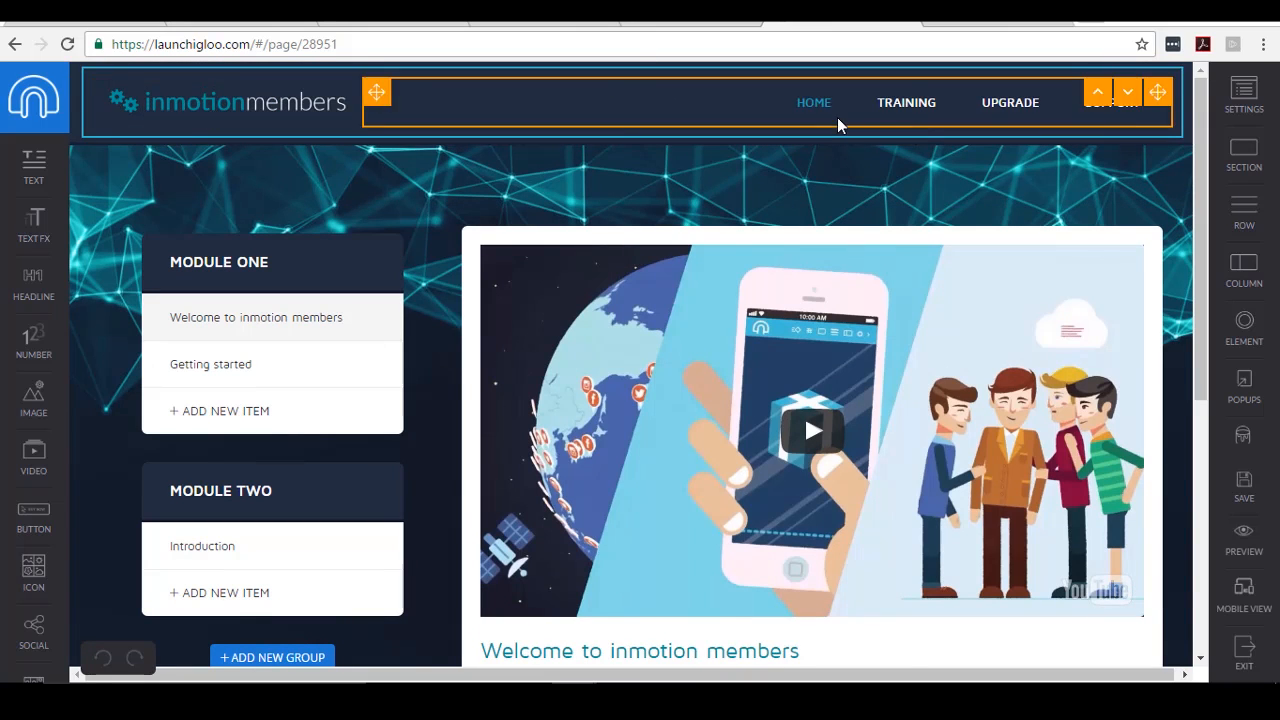
pyautogui.scroll(-1, 750, 300)
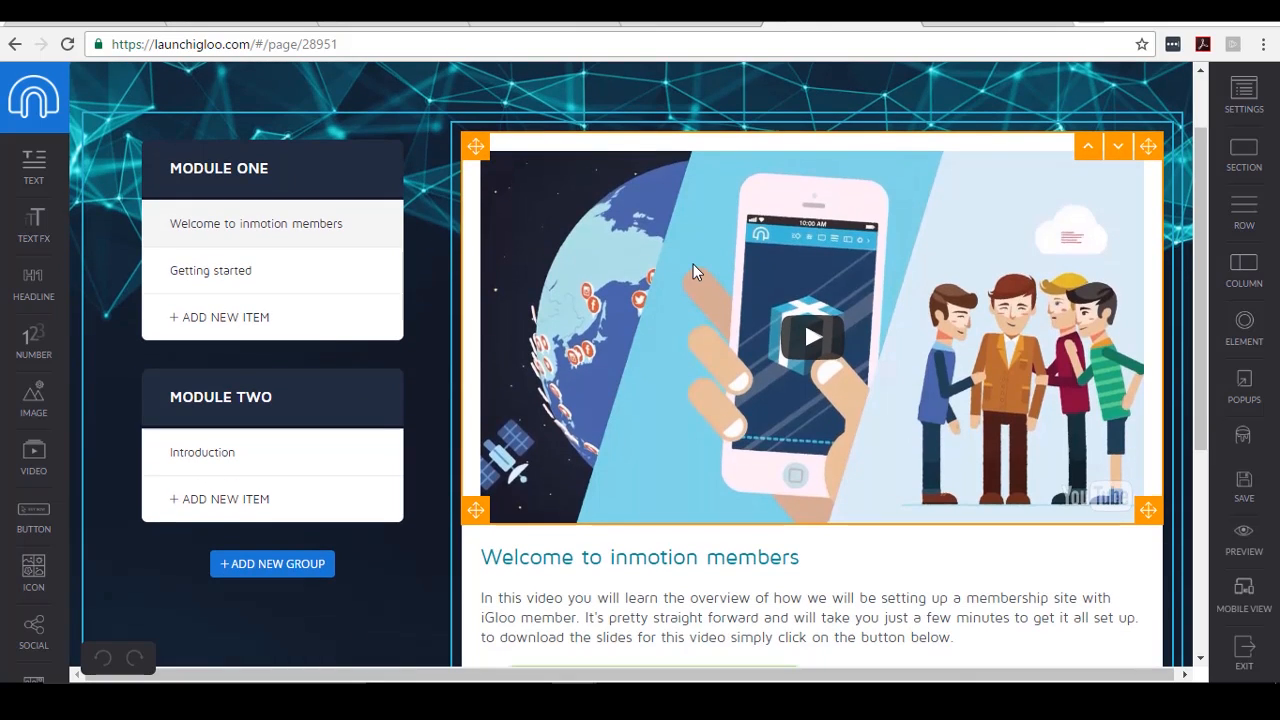
pyautogui.scroll(-1, 697, 266)
pyautogui.scroll(1, 700, 272)
pyautogui.scroll(1, 700, 275)
pyautogui.scroll(-1, 837, 284)
pyautogui.scroll(1, 837, 284)
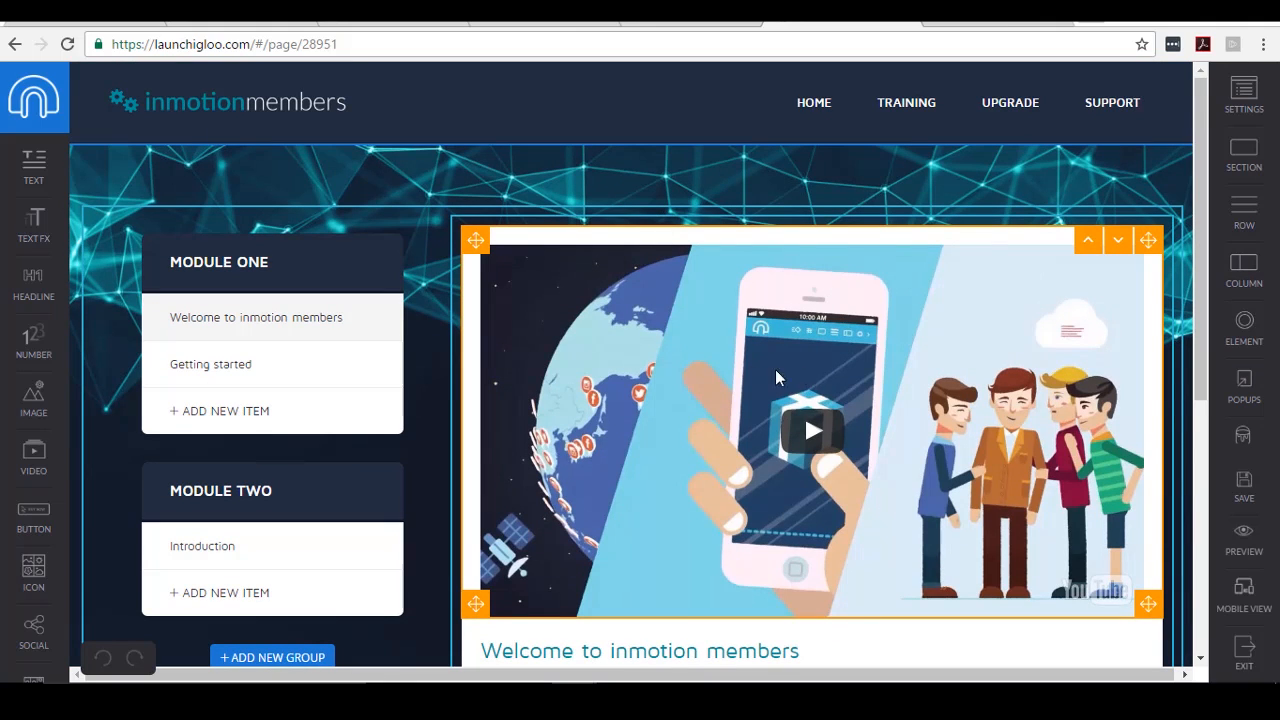
pyautogui.click(1245, 490)
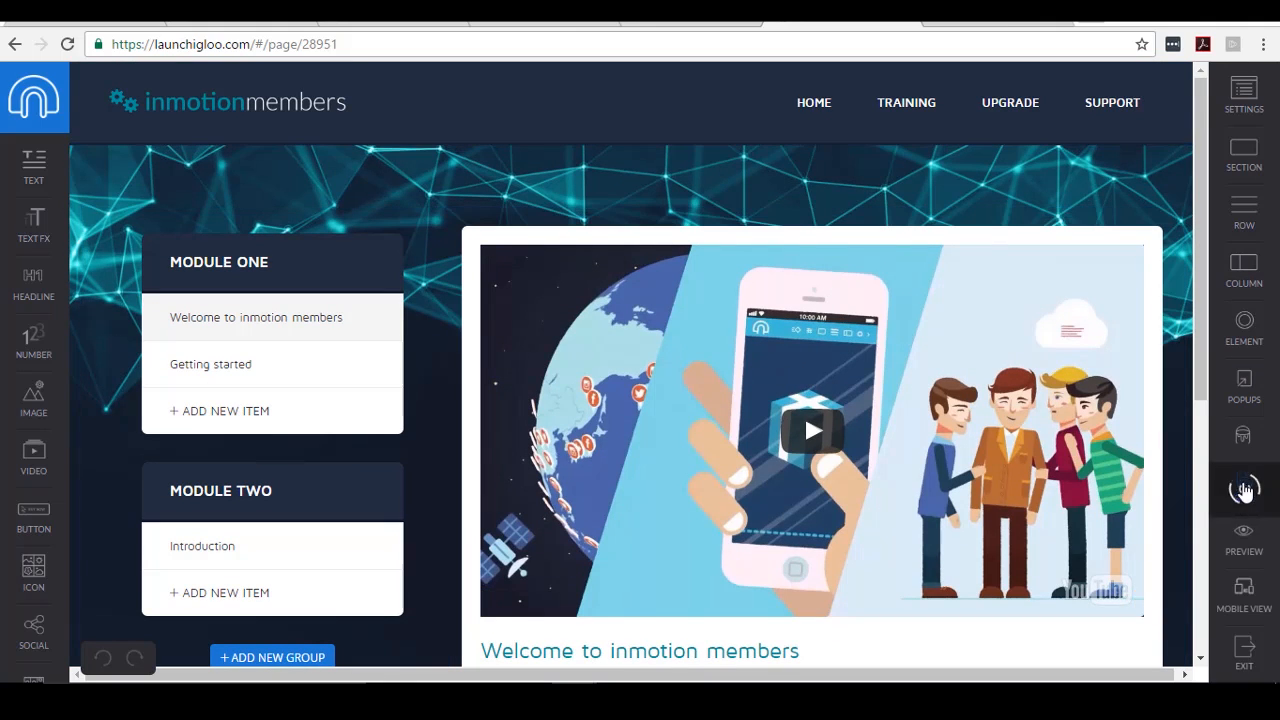
# - In the WordPress iGloo import screen, select Membership Test's Members Content (Future) page
pyautogui.click(1244, 652)
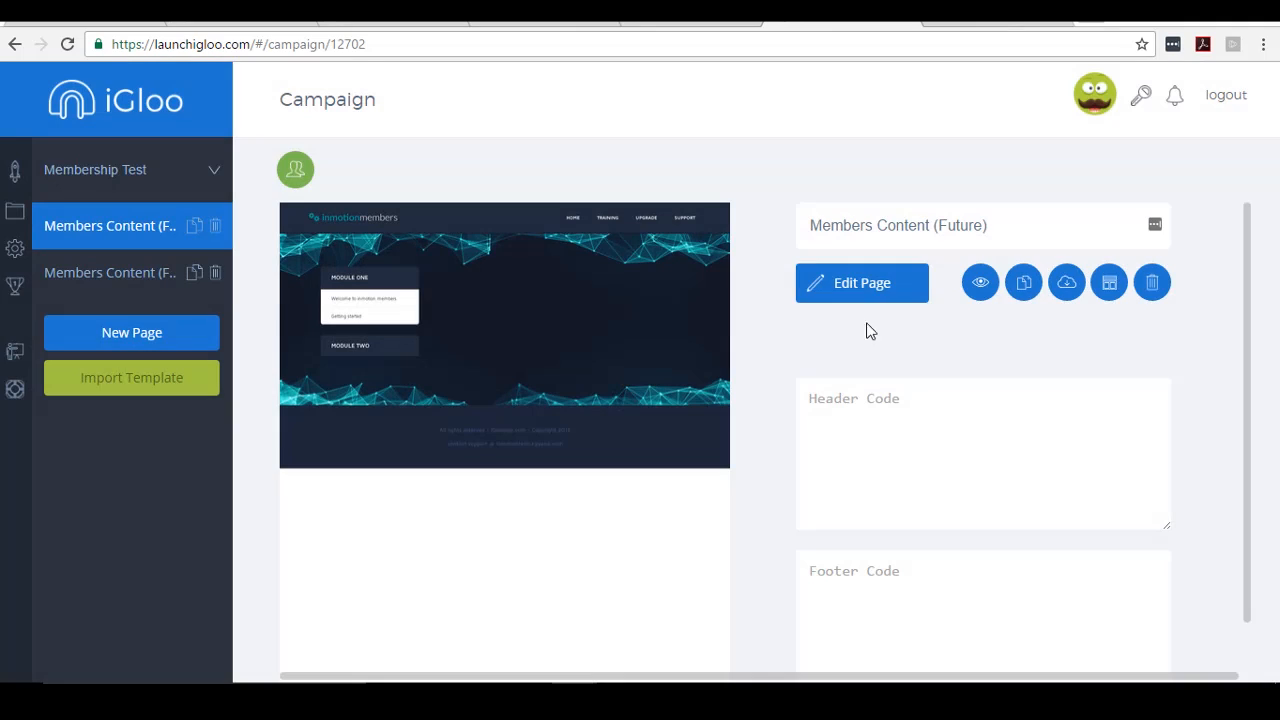
pyautogui.hotkey('ctrl', 'l')
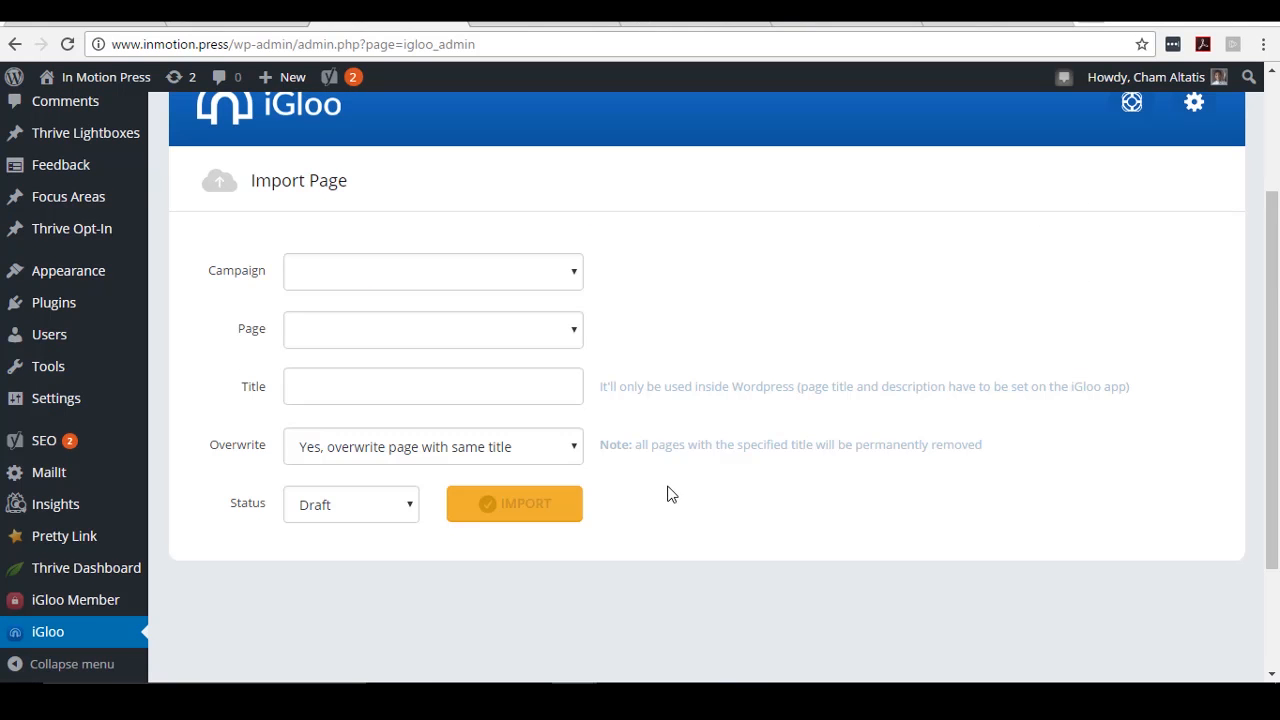
pyautogui.click(498, 273)
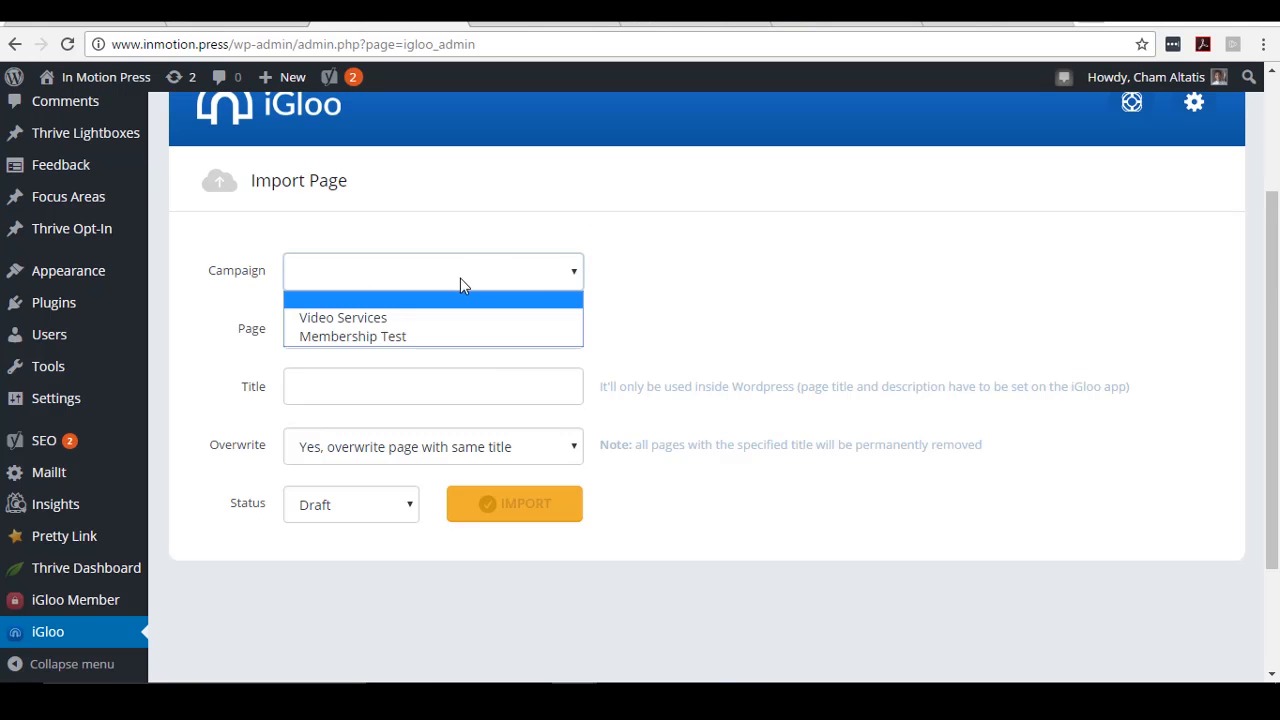
pyautogui.click(376, 340)
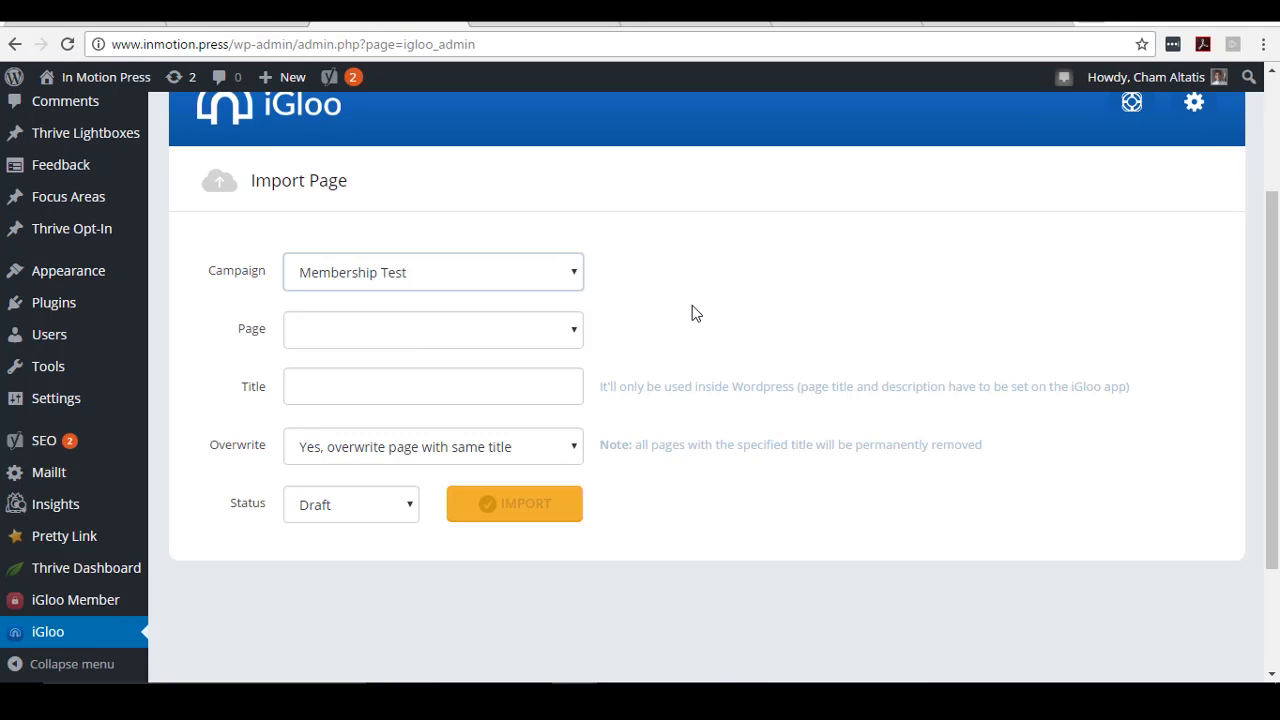
pyautogui.click(550, 333)
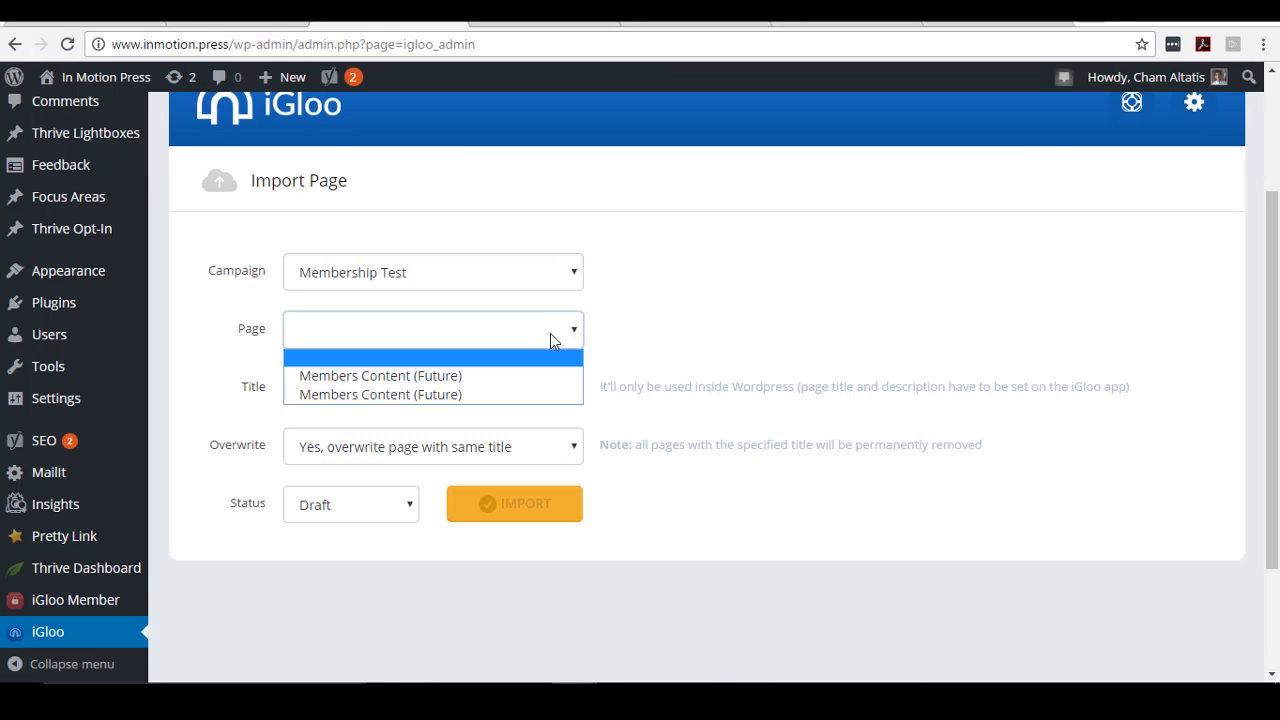
pyautogui.click(457, 375)
# - Title the page 'Member Page Test', set status to Publish, and import it
pyautogui.click(431, 391)
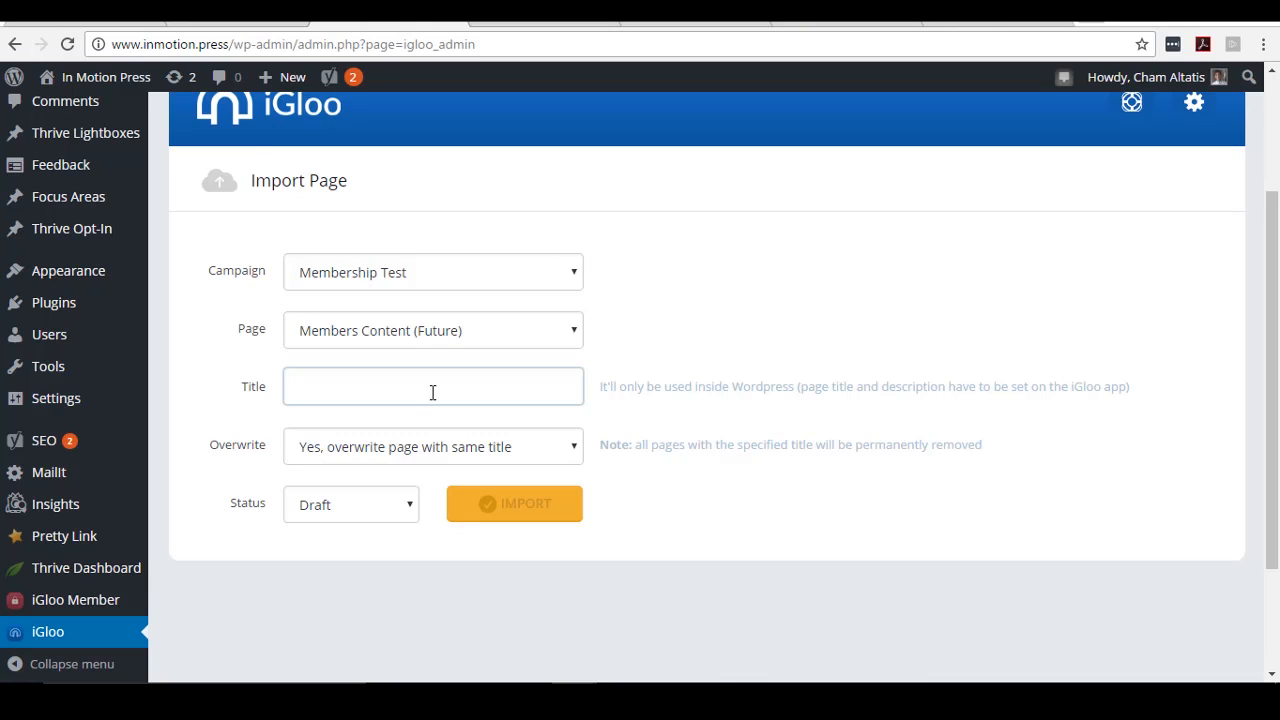
pyautogui.write('Page')
pyautogui.write('Test')
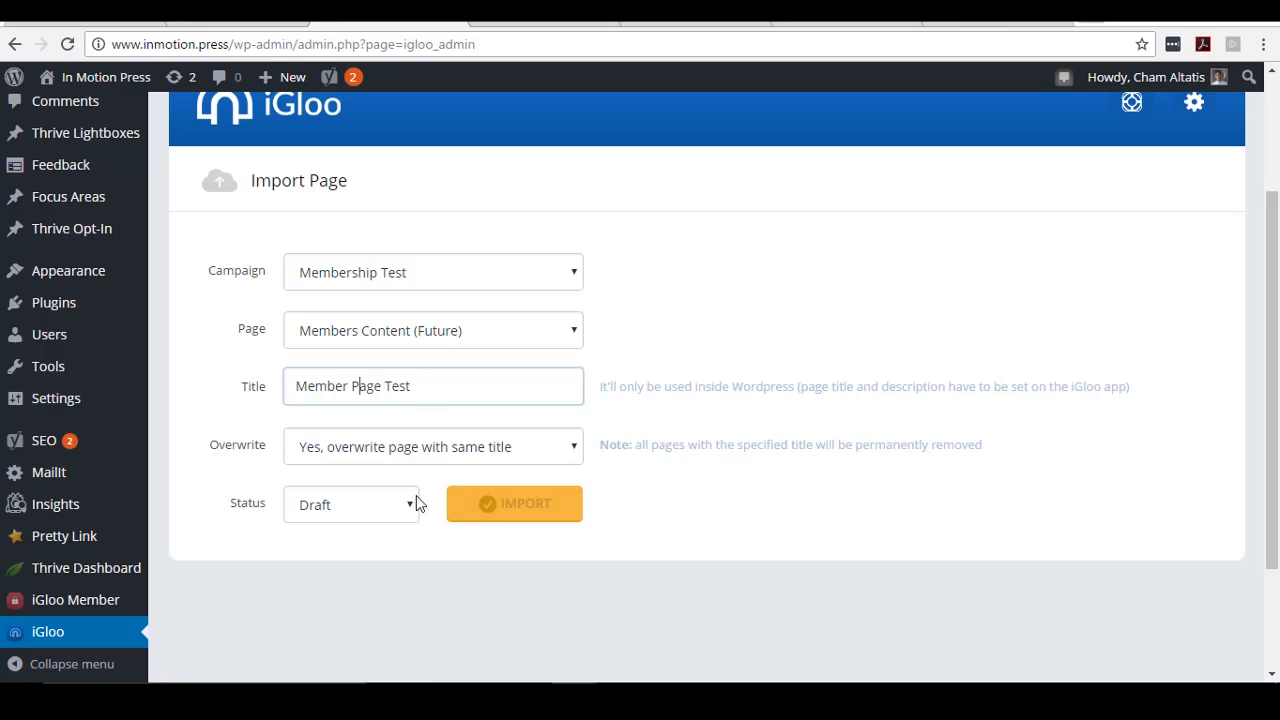
pyautogui.click(389, 500)
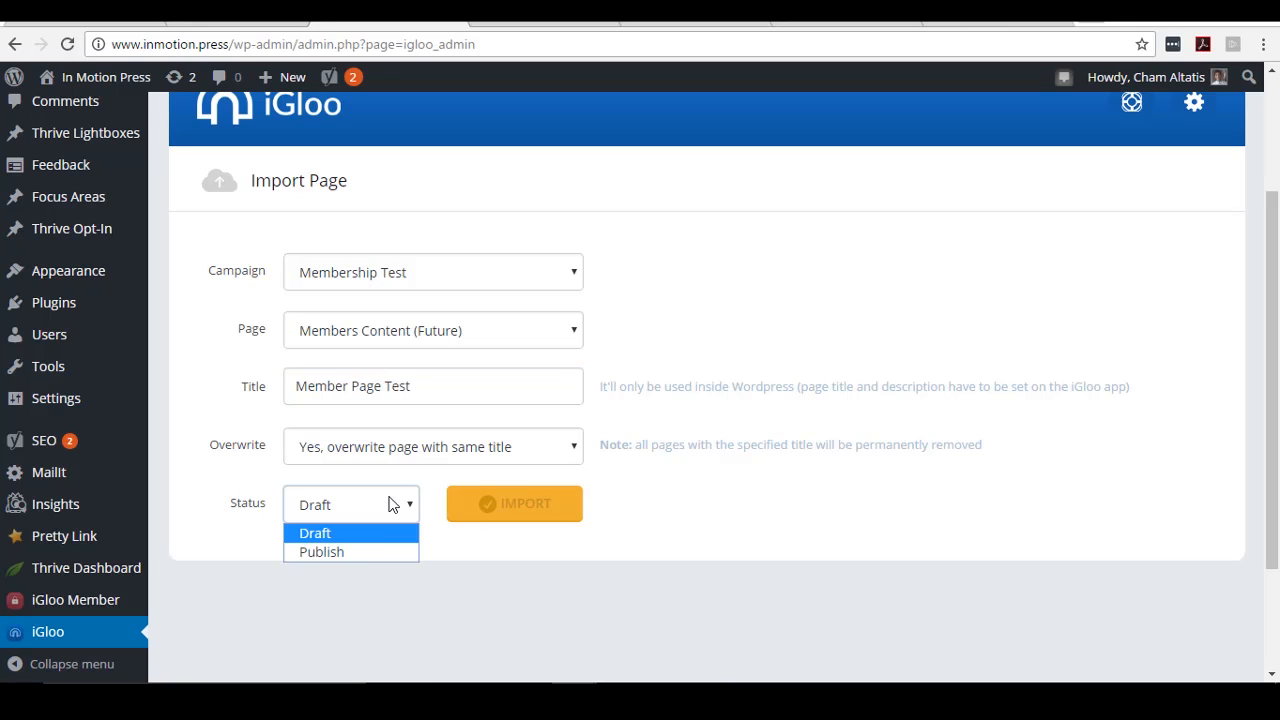
pyautogui.click(366, 551)
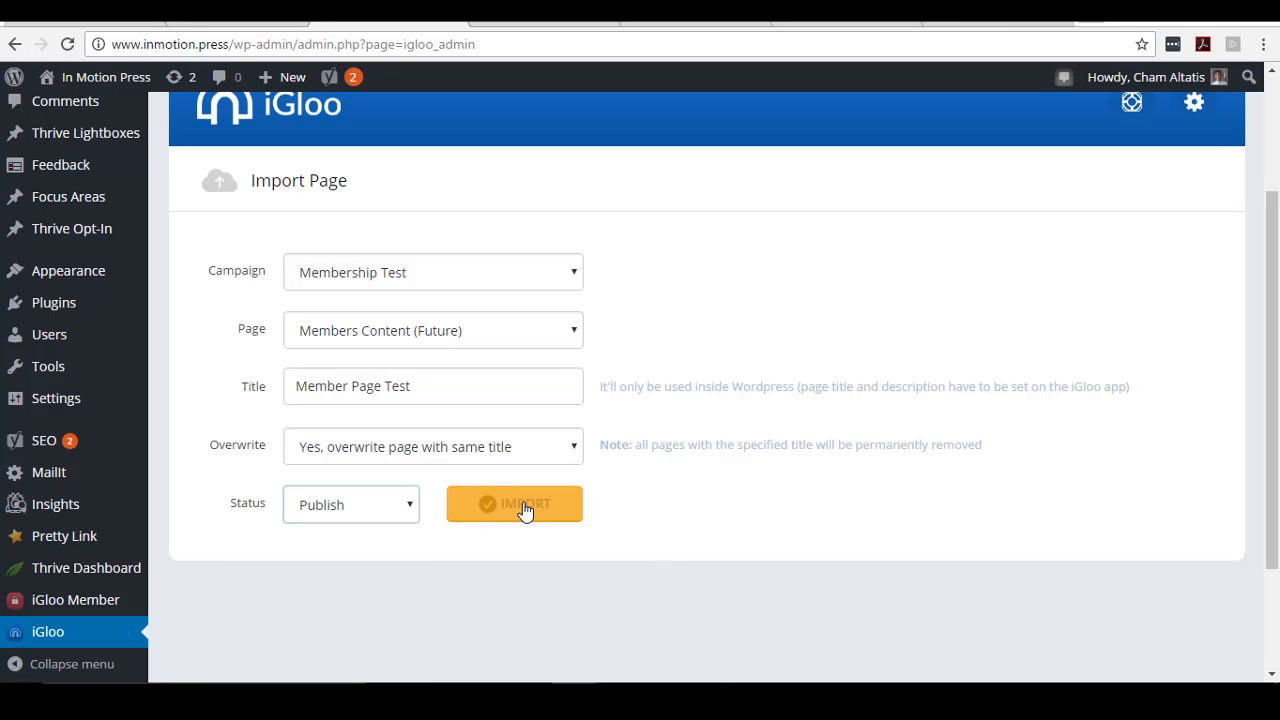
pyautogui.click(524, 510)
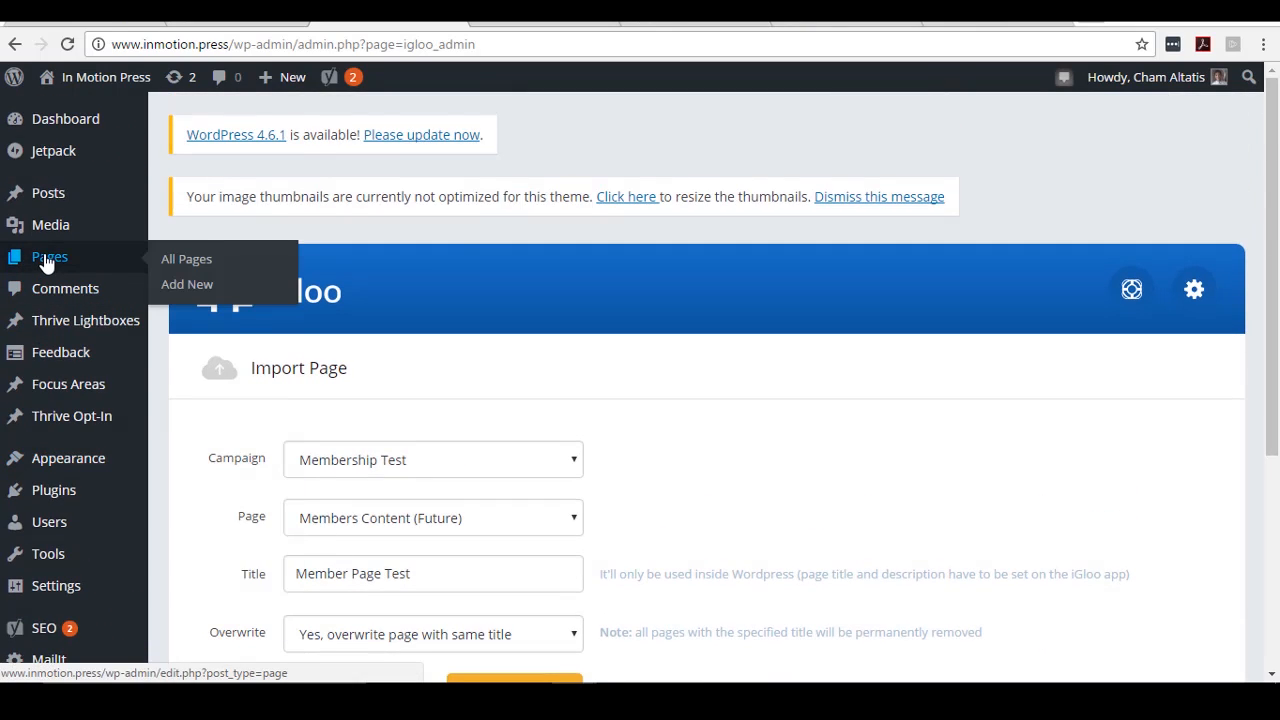
# - Open Member Page Test's View link in a new tab
pyautogui.scroll(-9, 703, 389)
pyautogui.scroll(2, 703, 389)
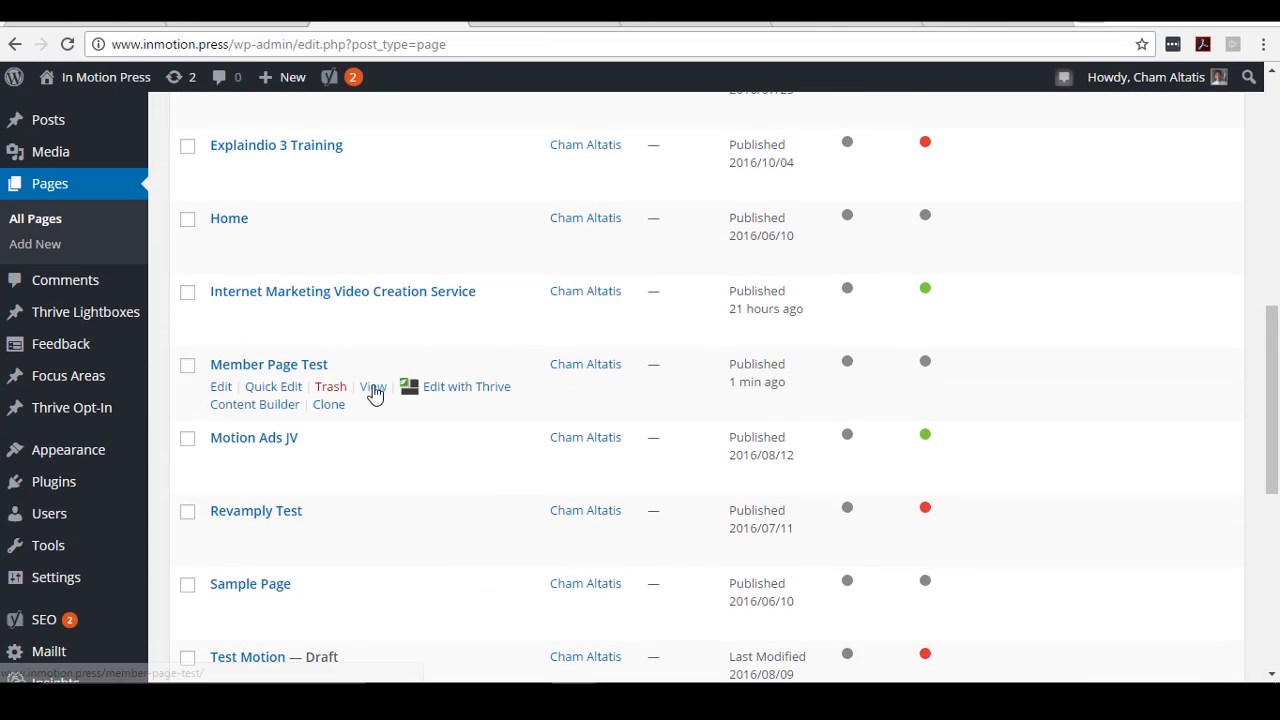
pyautogui.click(372, 390)
pyautogui.rightClick(372, 390)
pyautogui.click(437, 403)
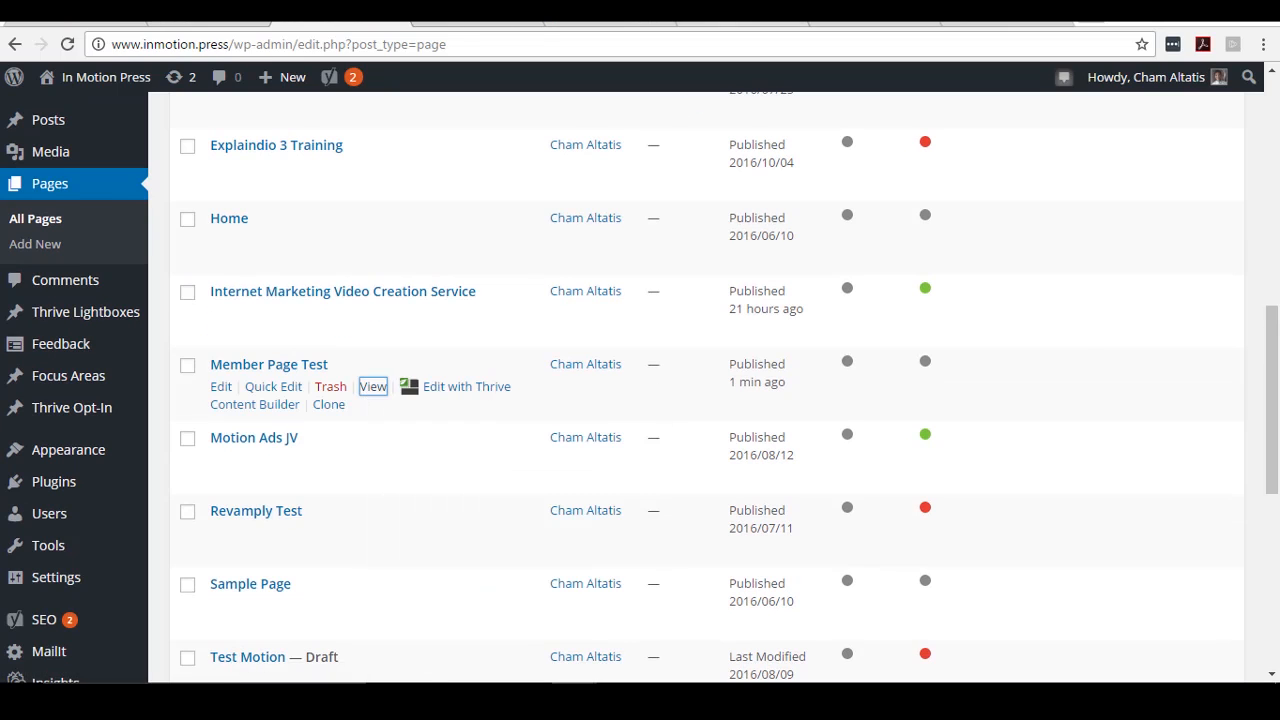
pyautogui.hotkey('ctrl', 'Tab')
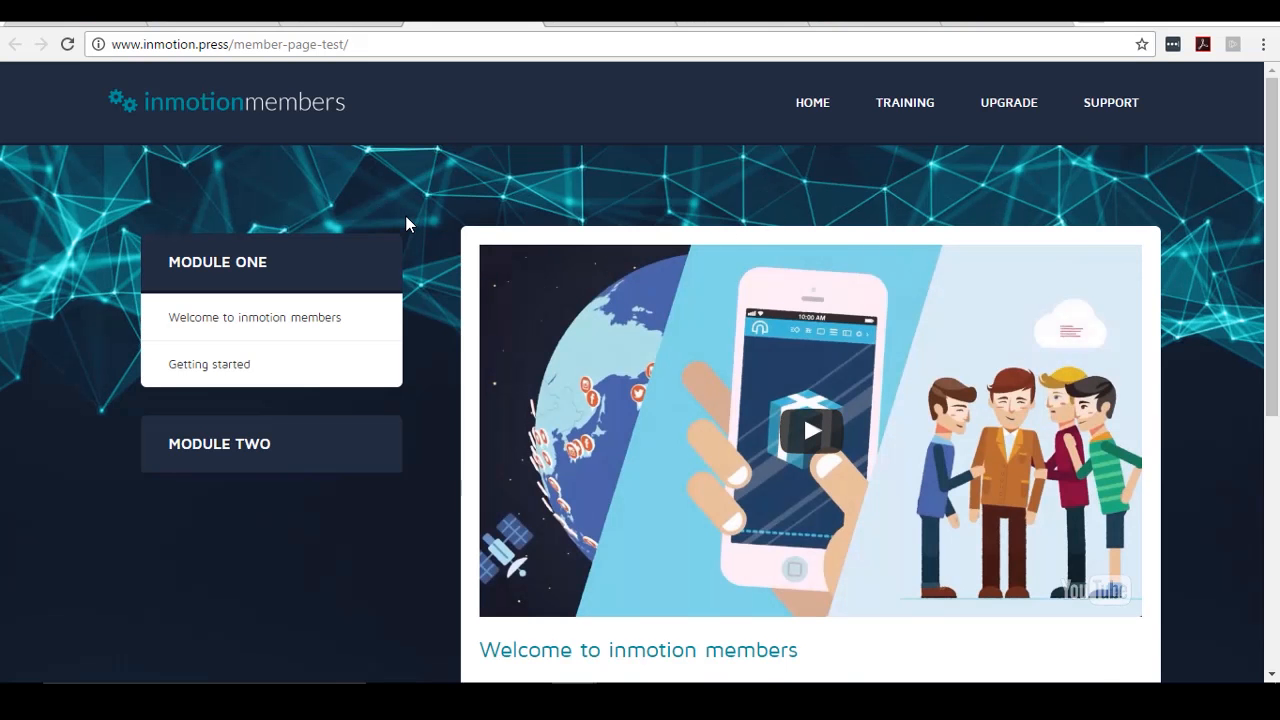
# - Look over the live page's Module One, Module Two and welcome video, then return to Pages
pyautogui.scroll(-2, 400, 234)
pyautogui.scroll(1, 396, 232)
pyautogui.scroll(1, 396, 232)
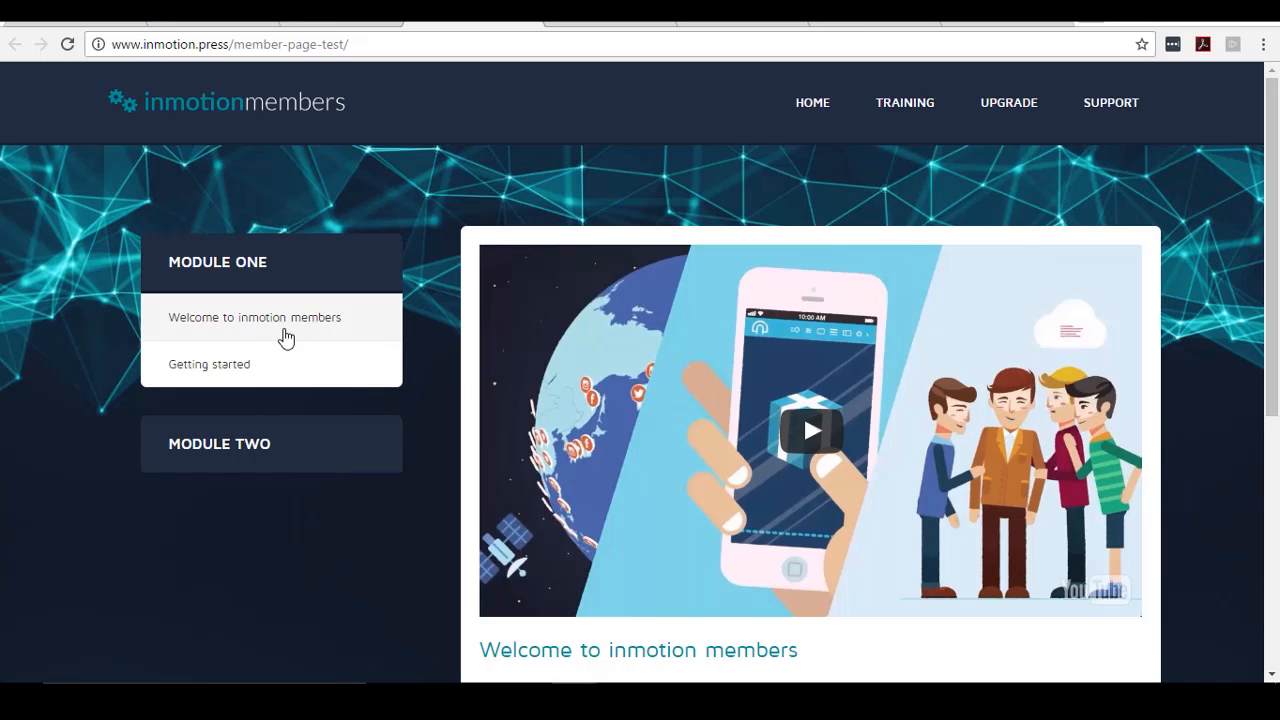
pyautogui.scroll(-1, 408, 405)
pyautogui.scroll(1, 357, 350)
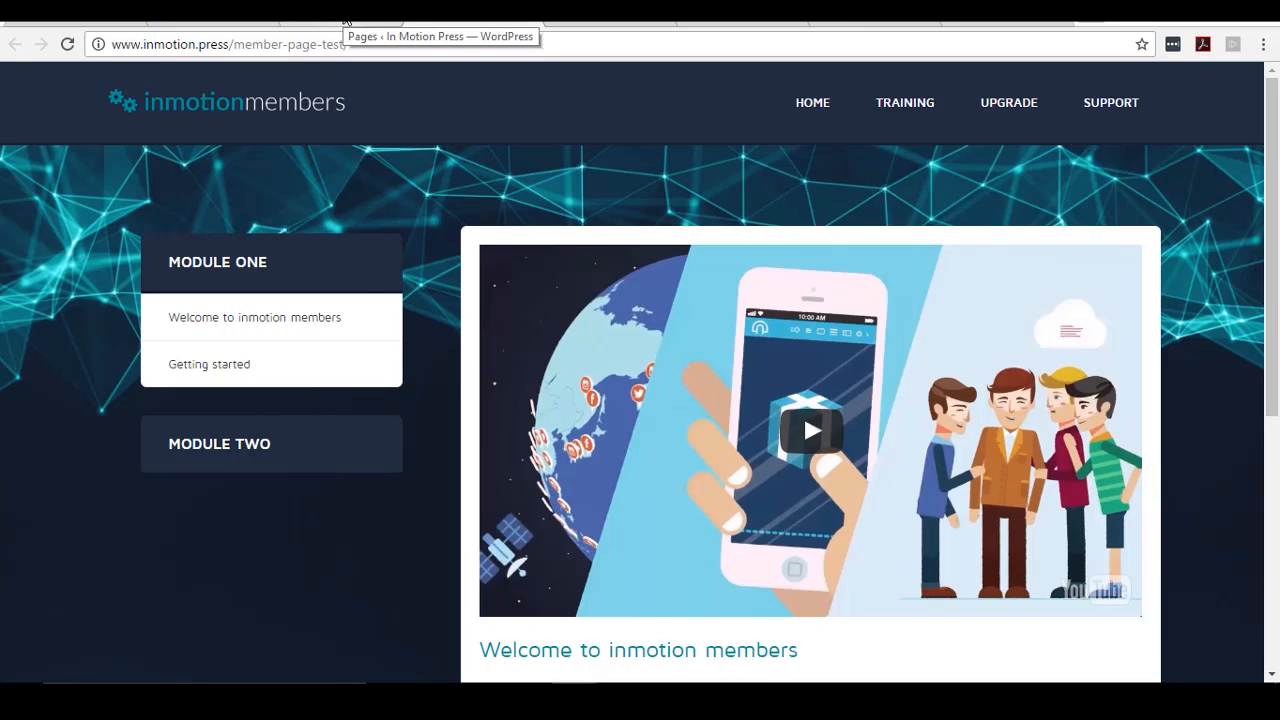
pyautogui.click(345, 19)
# - Open iGloo Member's level settings and enter 'Level 1' as the level name
pyautogui.scroll(1, 471, 235)
pyautogui.scroll(-3, 460, 260)
pyautogui.scroll(-1, 456, 271)
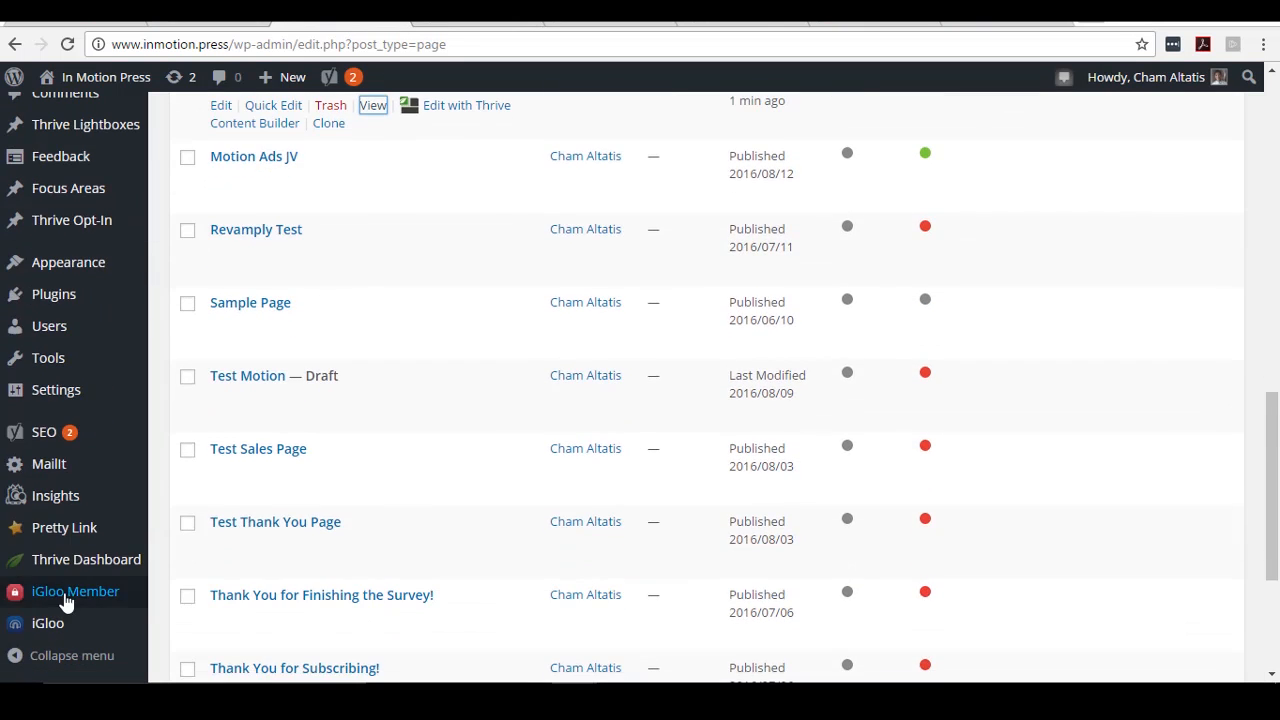
pyautogui.click(64, 594)
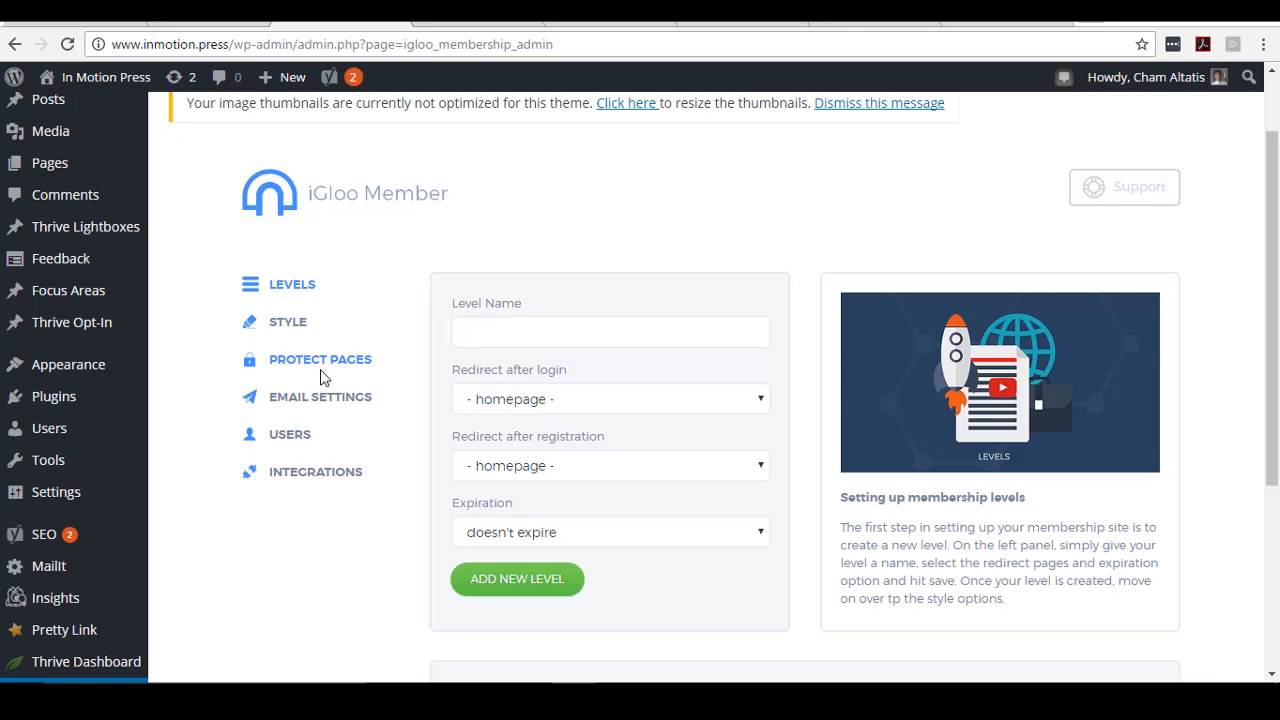
pyautogui.click(511, 322)
pyautogui.scroll(-1, 552, 351)
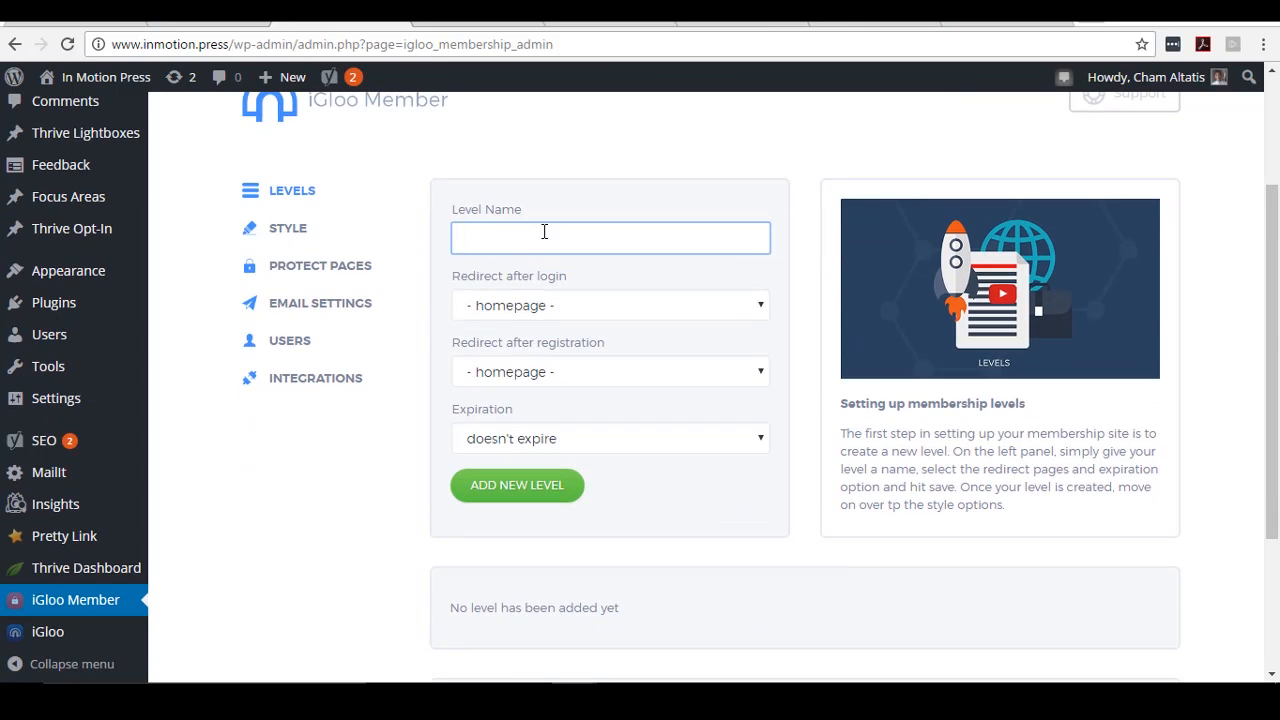
pyautogui.write('Level 1')
# - Keep homepage as the redirect after login and review the rest of the form
pyautogui.click(587, 310)
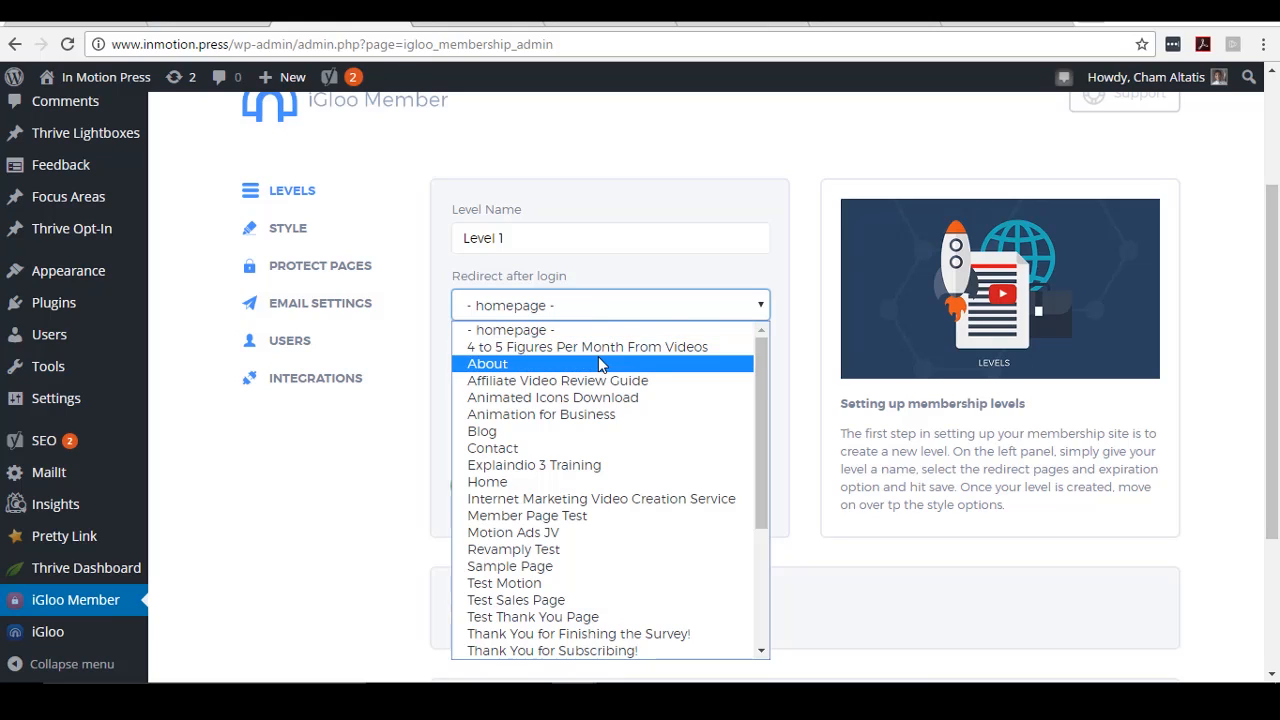
pyautogui.scroll(-2, 599, 382)
pyautogui.scroll(3, 600, 382)
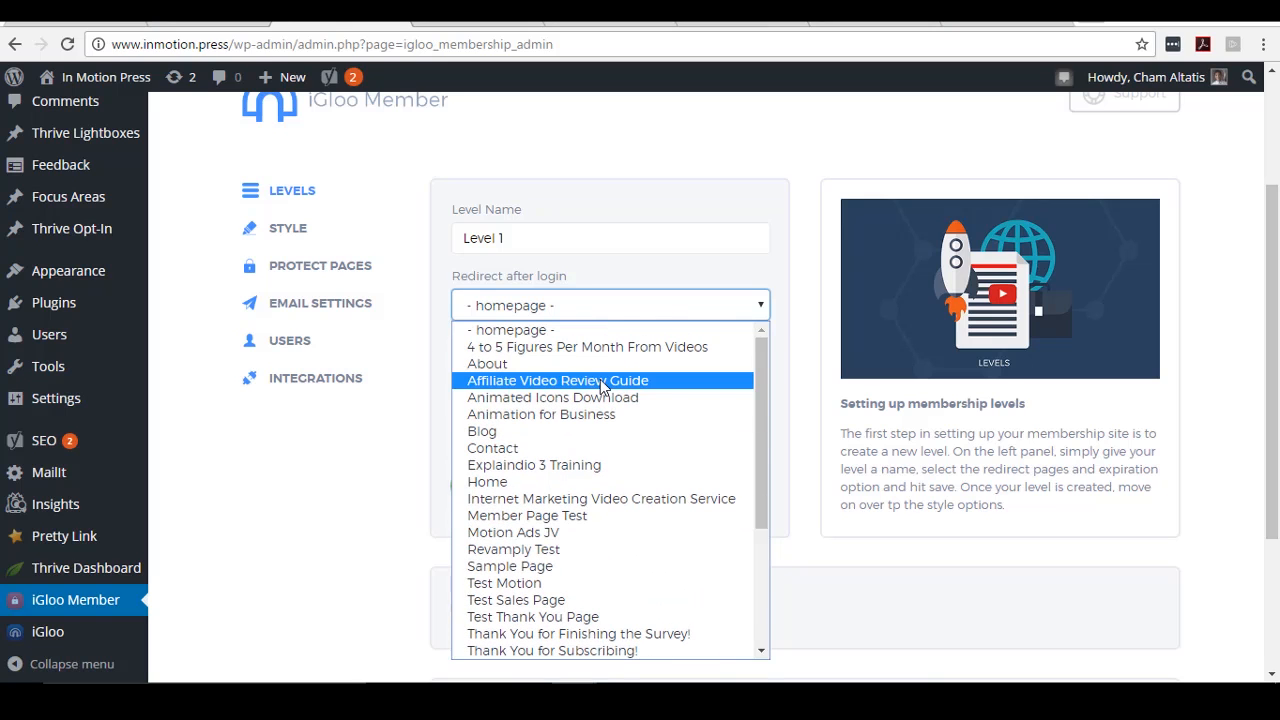
pyautogui.click(722, 330)
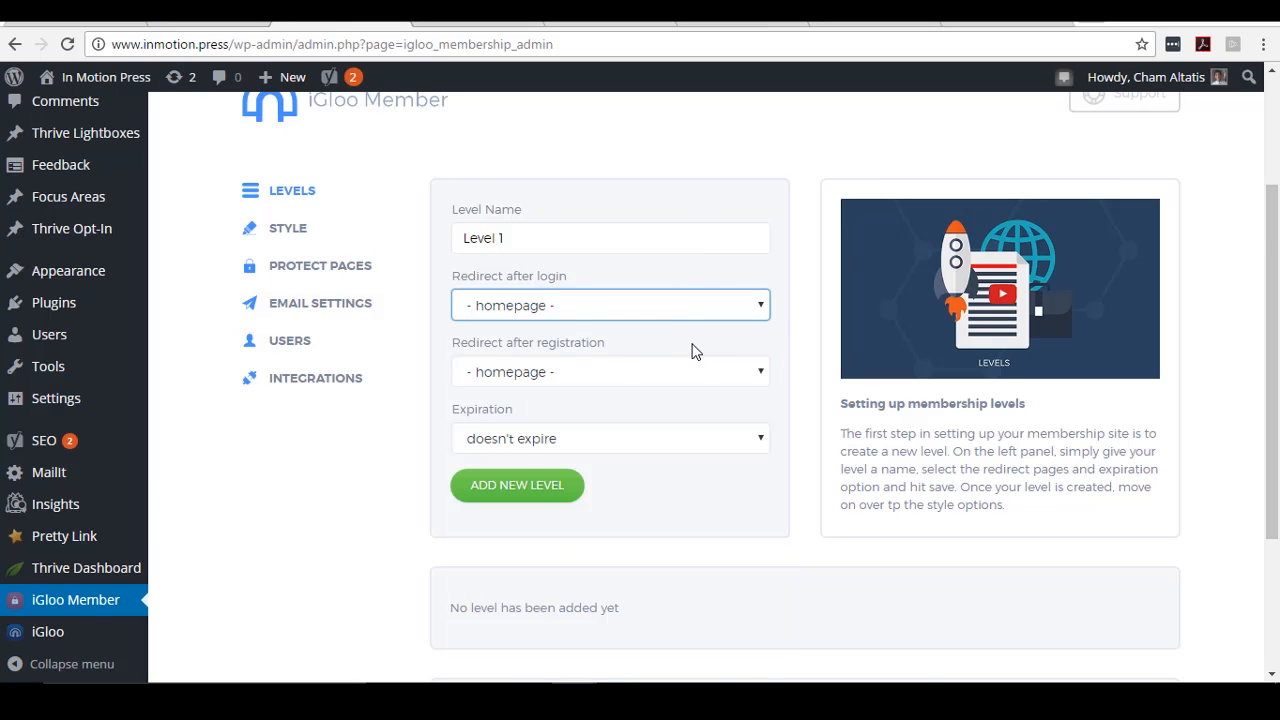
pyautogui.scroll(-2, 674, 383)
pyautogui.scroll(1, 630, 368)
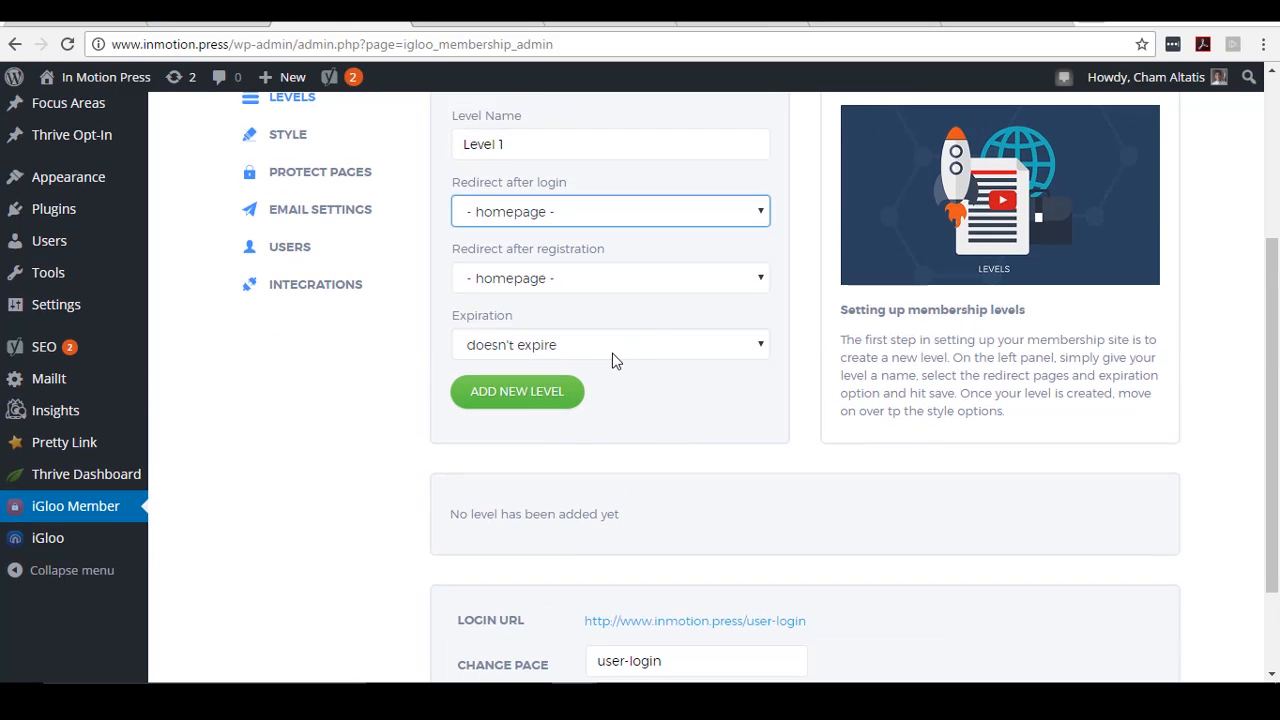
pyautogui.scroll(-2, 640, 371)
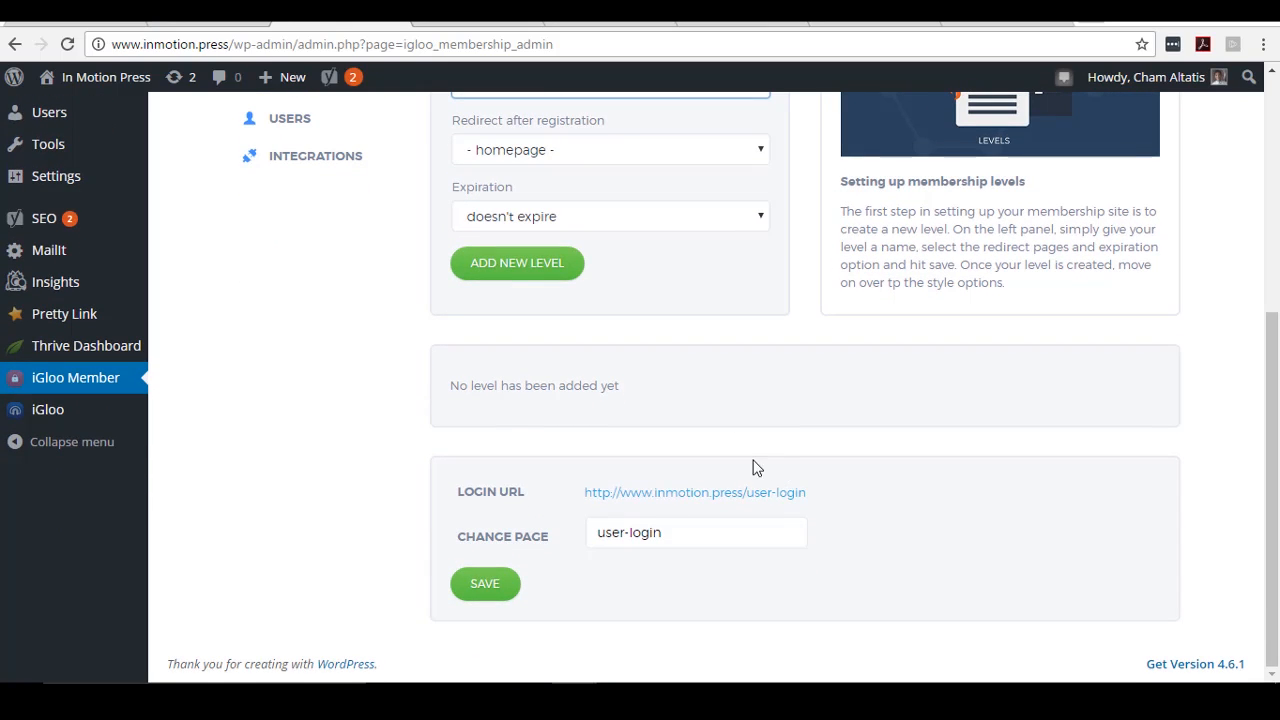
pyautogui.scroll(3, 592, 447)
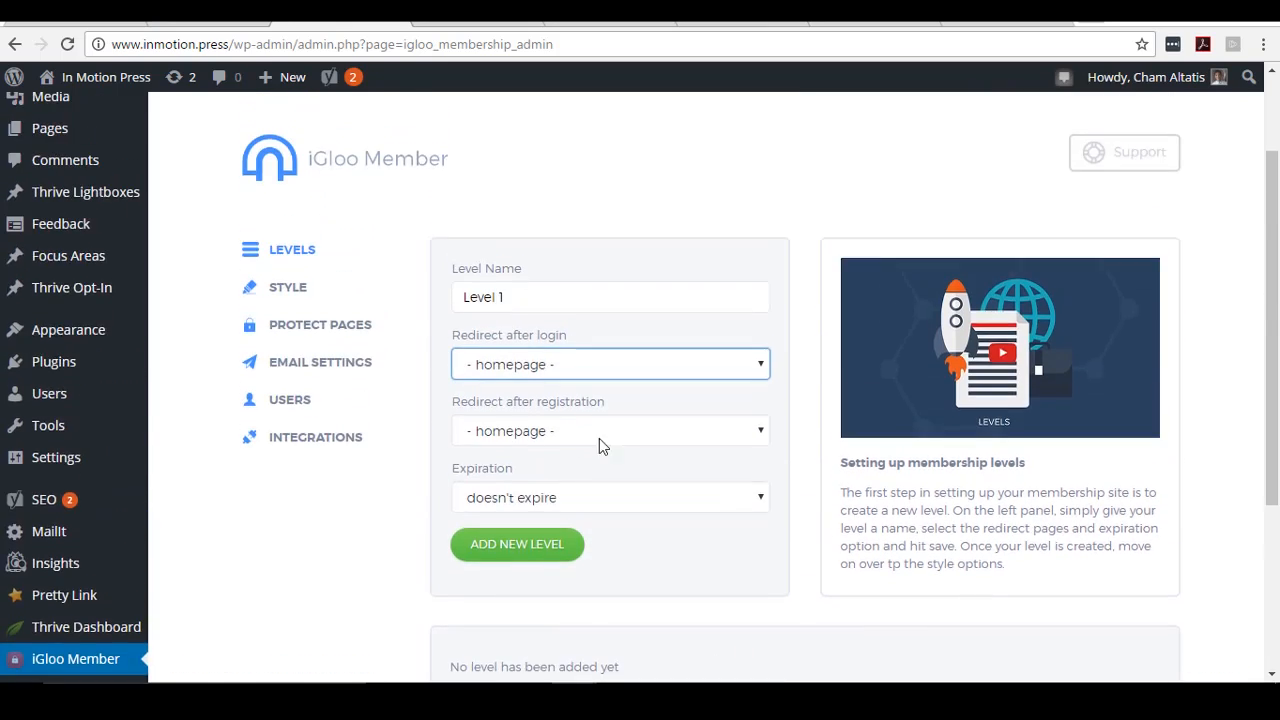
# - Look through the login page style options and preview
pyautogui.click(297, 289)
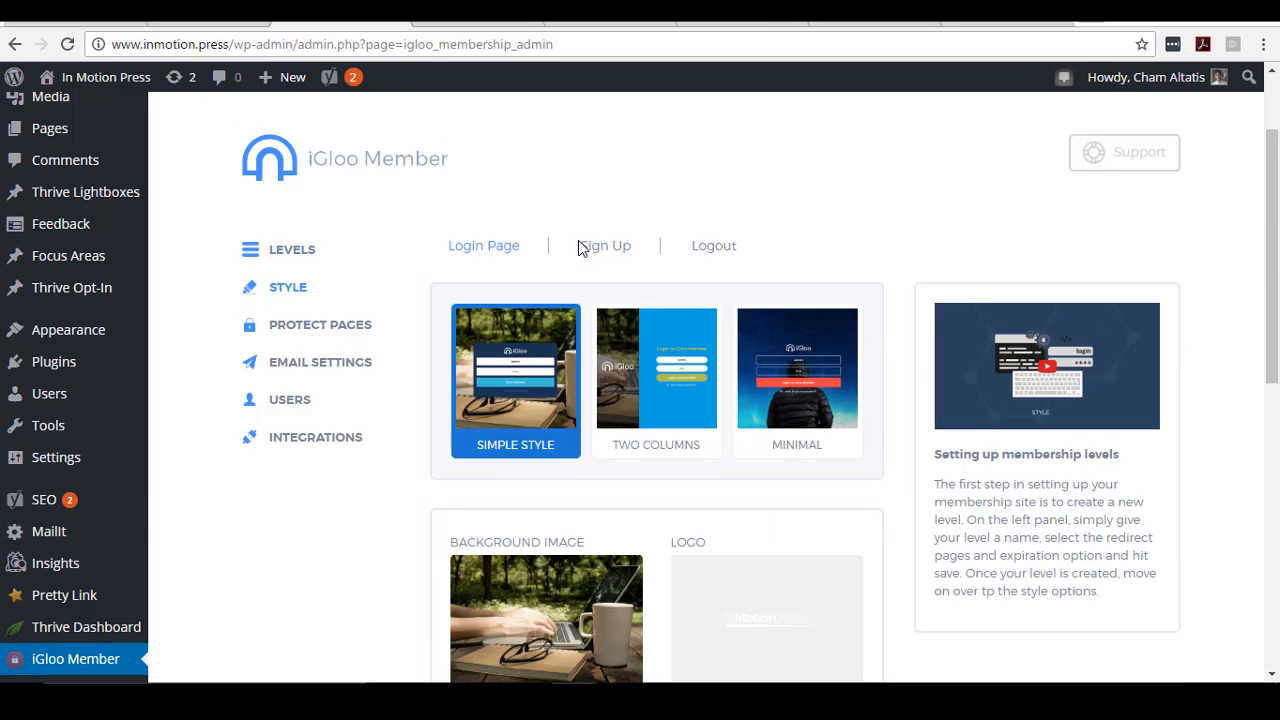
pyautogui.scroll(-2, 760, 350)
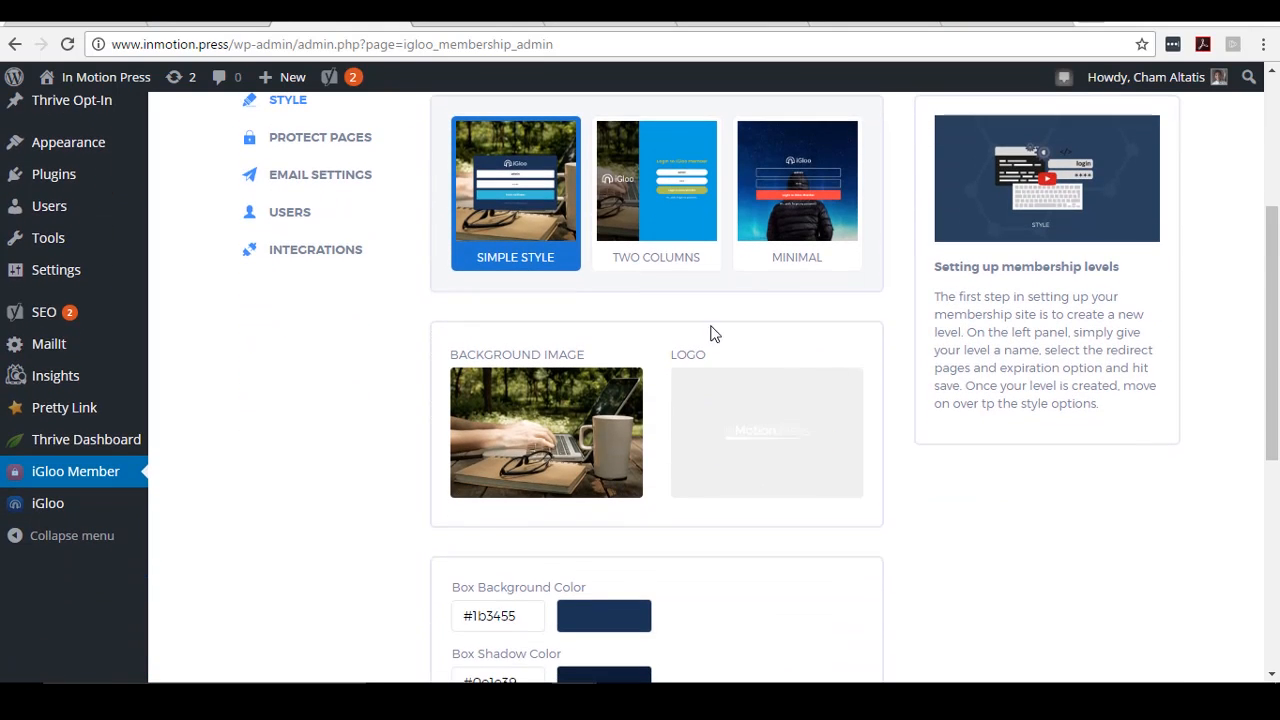
pyautogui.scroll(1, 466, 306)
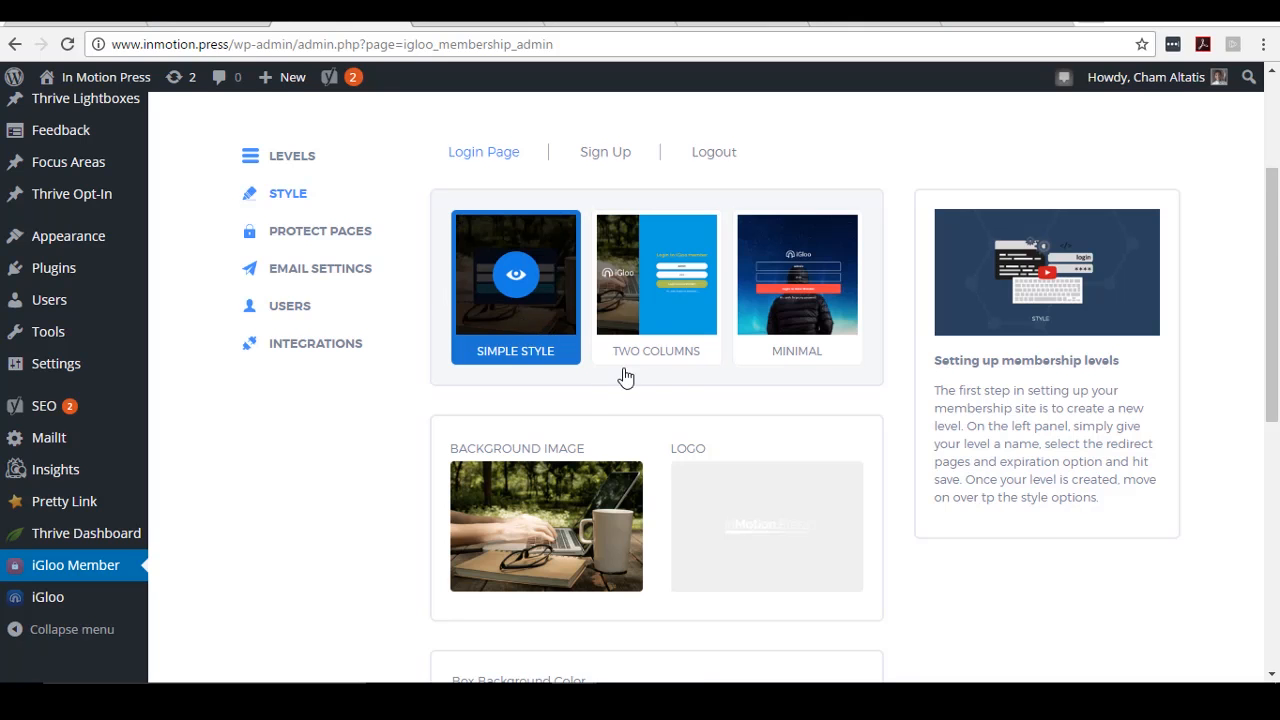
pyautogui.scroll(-1, 686, 397)
pyautogui.scroll(1, 571, 400)
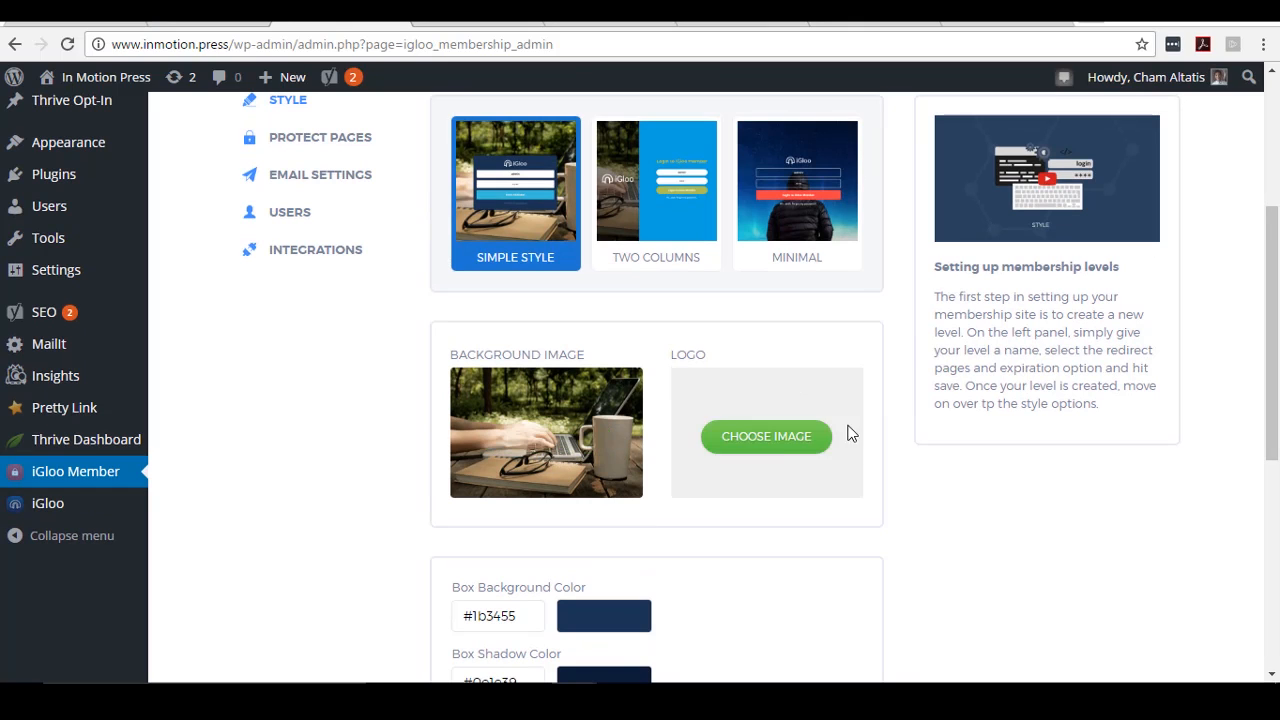
pyautogui.scroll(-1, 840, 368)
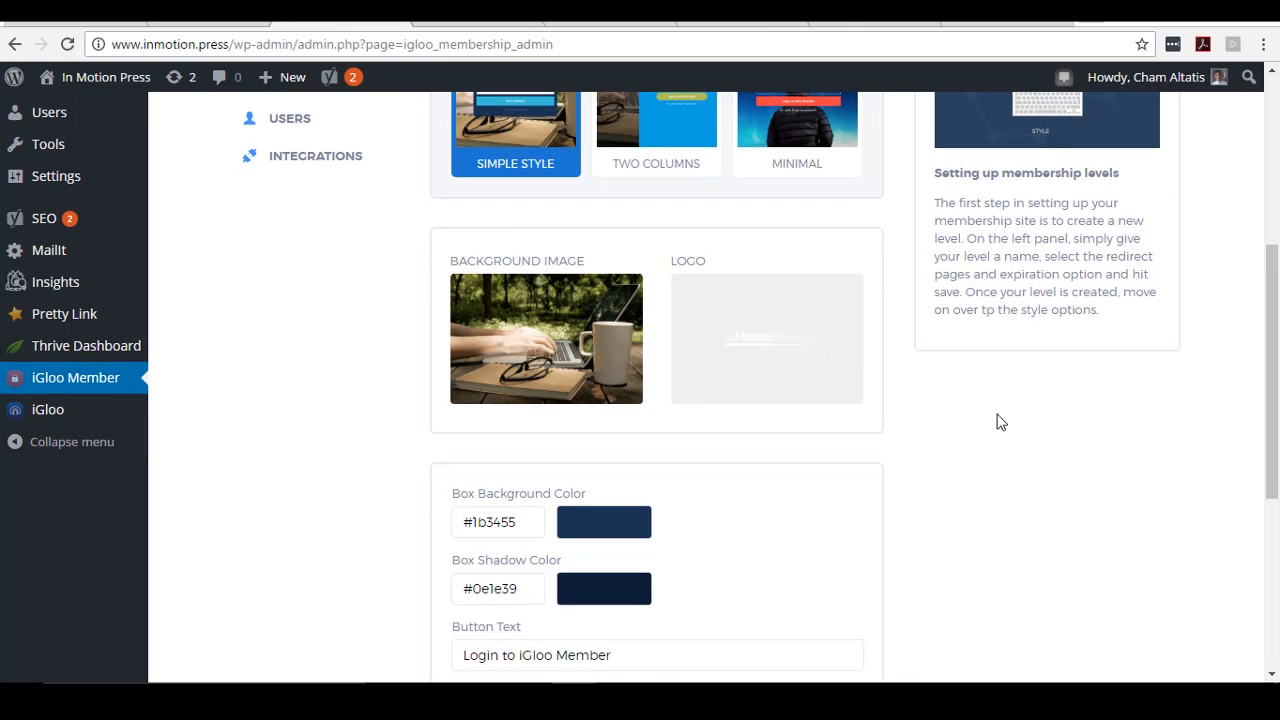
pyautogui.scroll(-1, 654, 420)
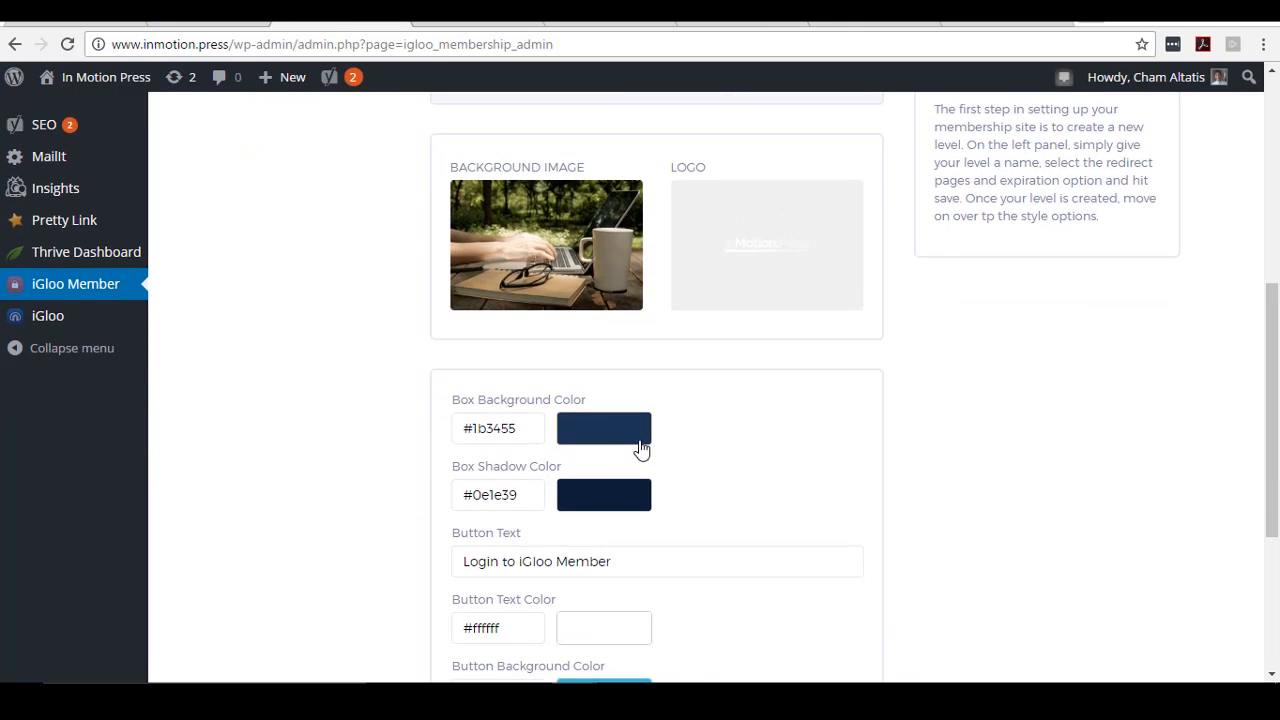
pyautogui.scroll(-1, 642, 448)
pyautogui.scroll(-2, 644, 448)
pyautogui.scroll(7, 731, 414)
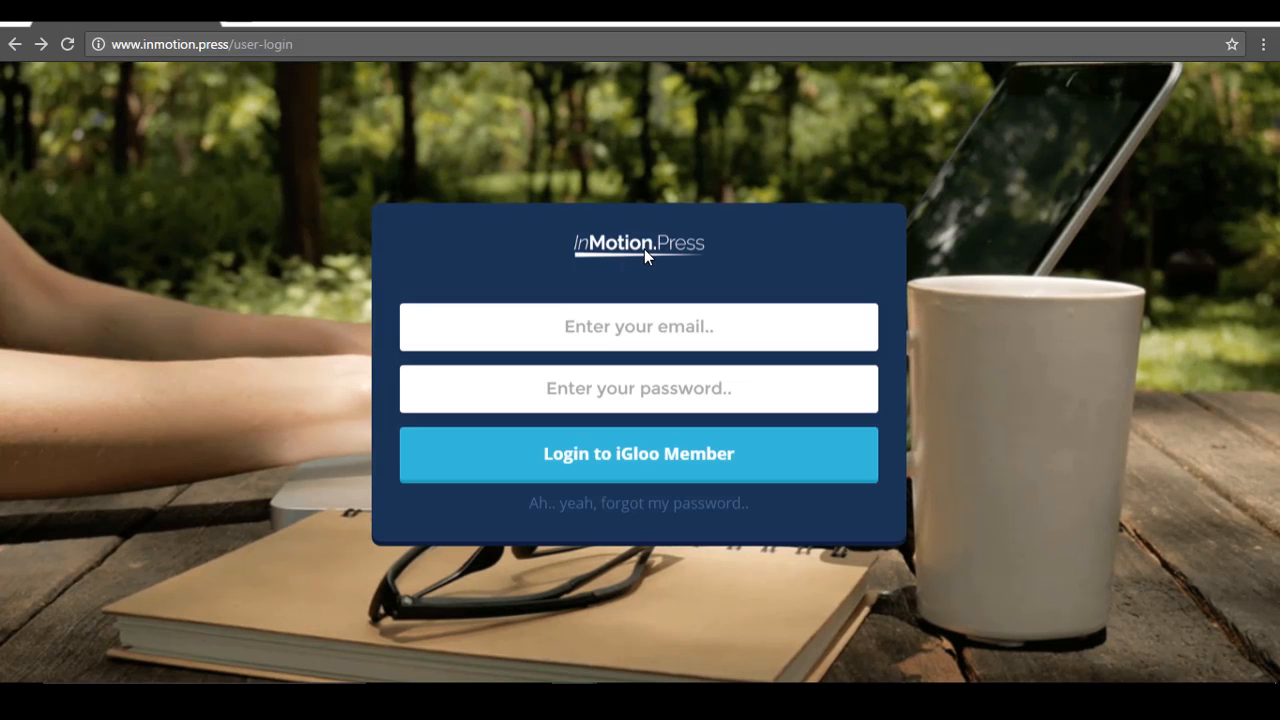
# - Try the login preview's email field, view the Logout button style, then return to Levels
pyautogui.click(714, 337)
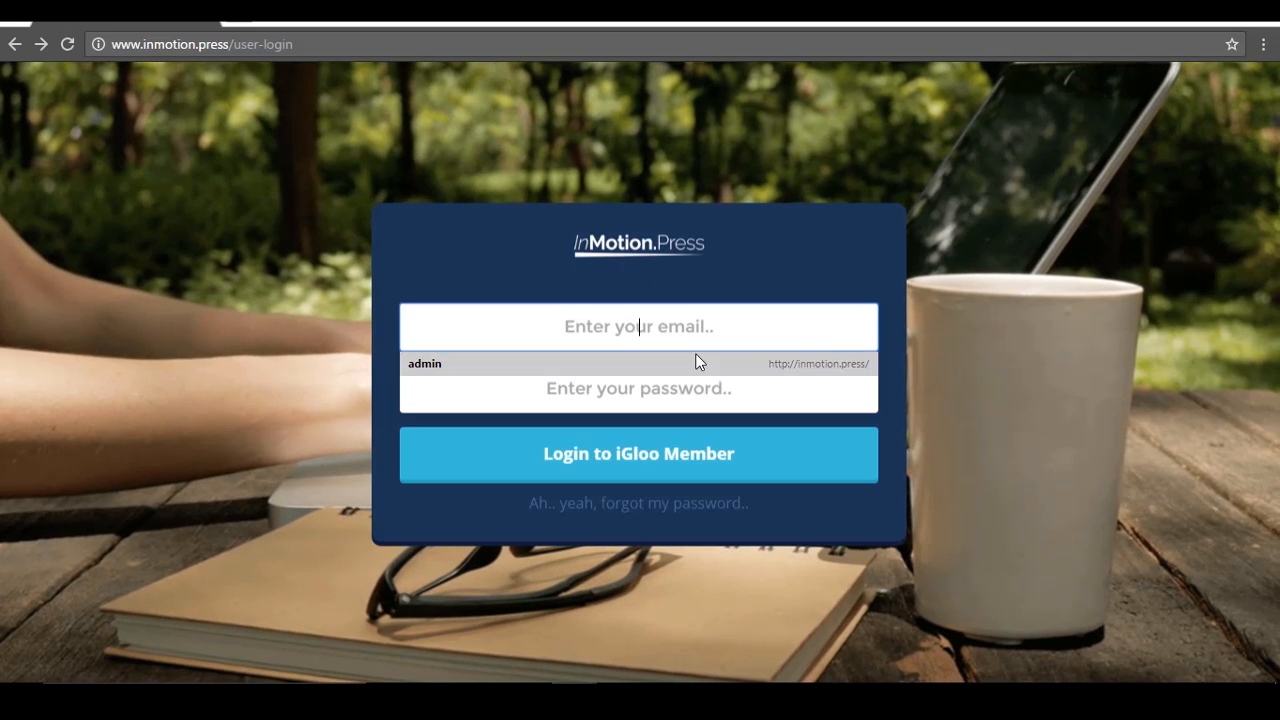
pyautogui.click(797, 252)
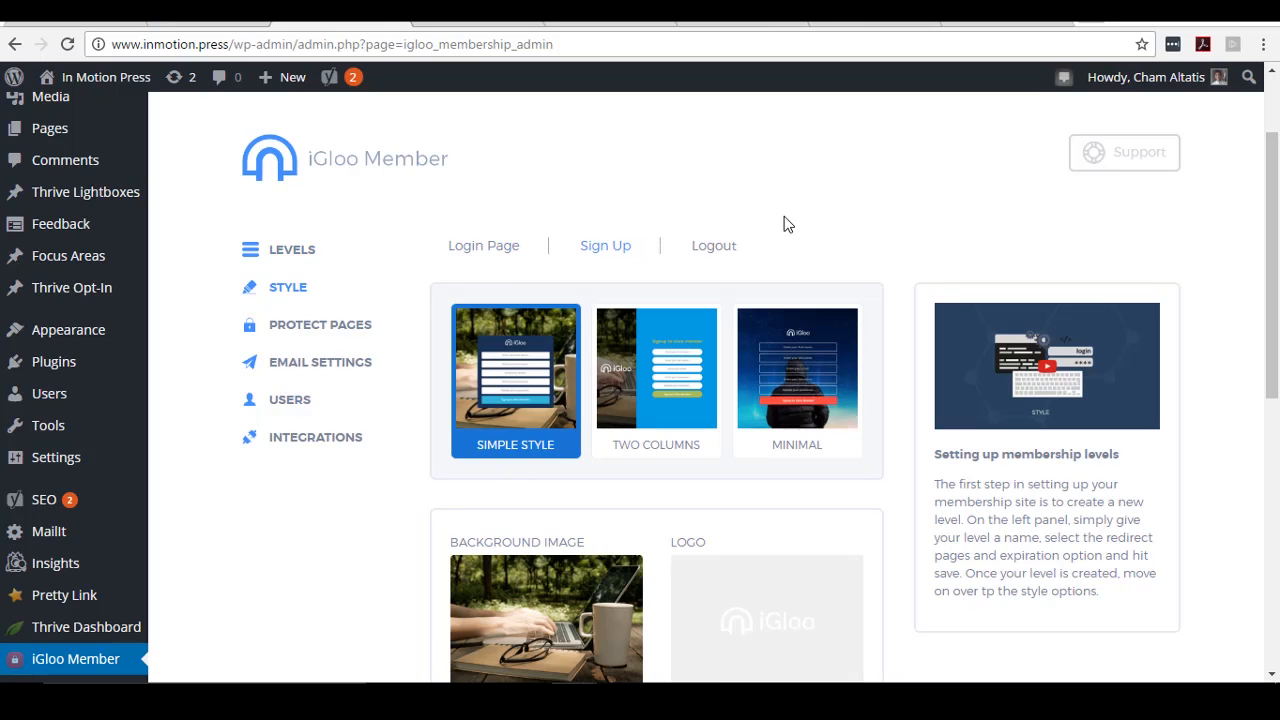
pyautogui.scroll(-1, 788, 220)
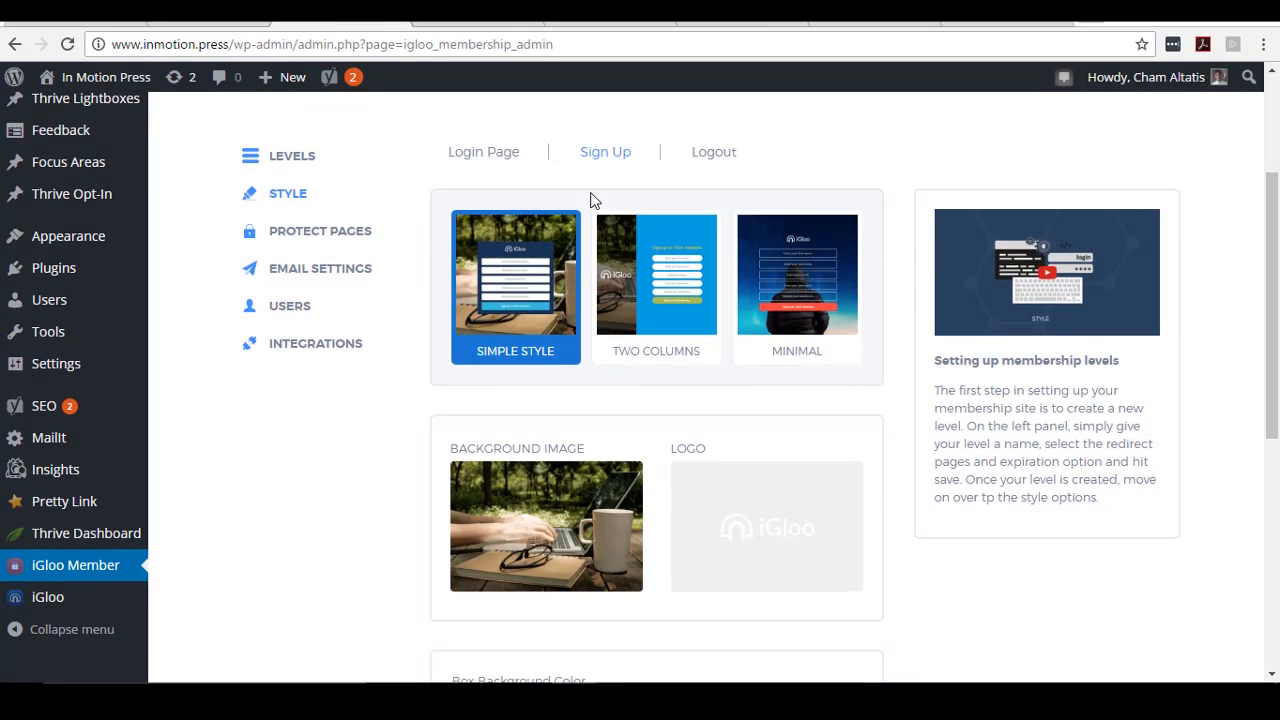
pyautogui.click(718, 153)
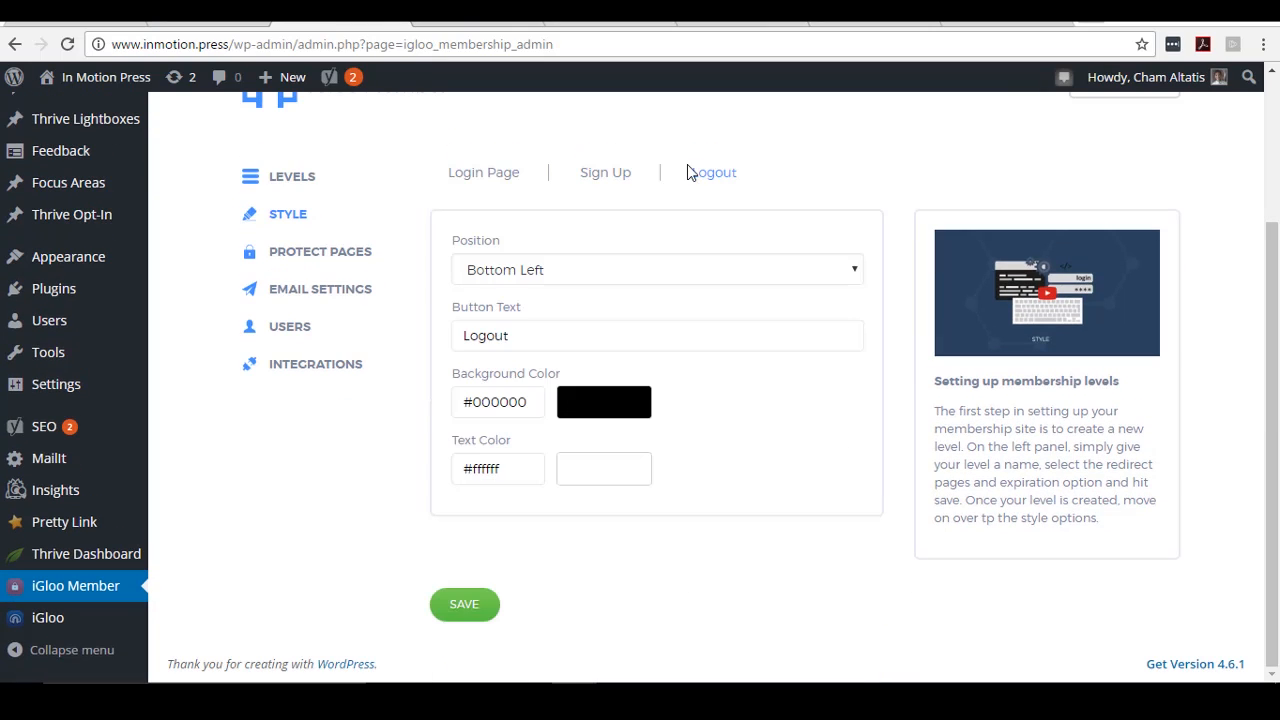
pyautogui.click(298, 178)
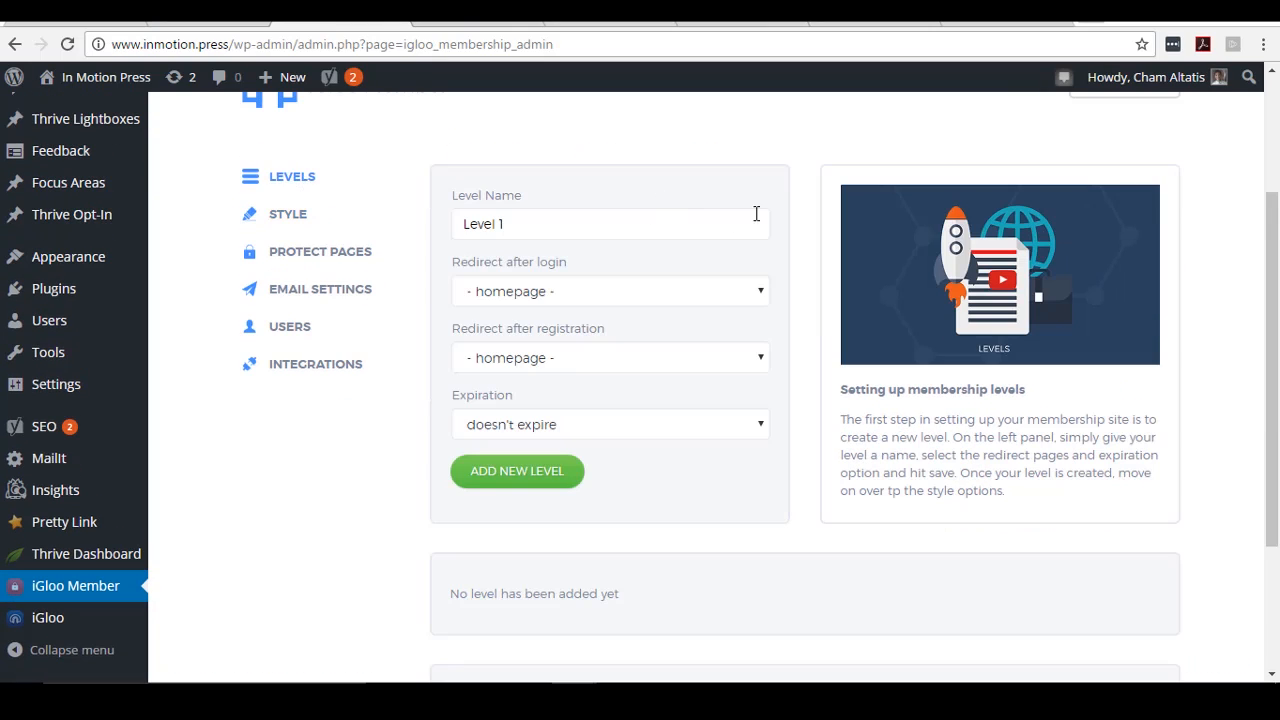
# - In Protect Pages, inspect Member Page Test's redirect page list without choosing a page
pyautogui.click(340, 253)
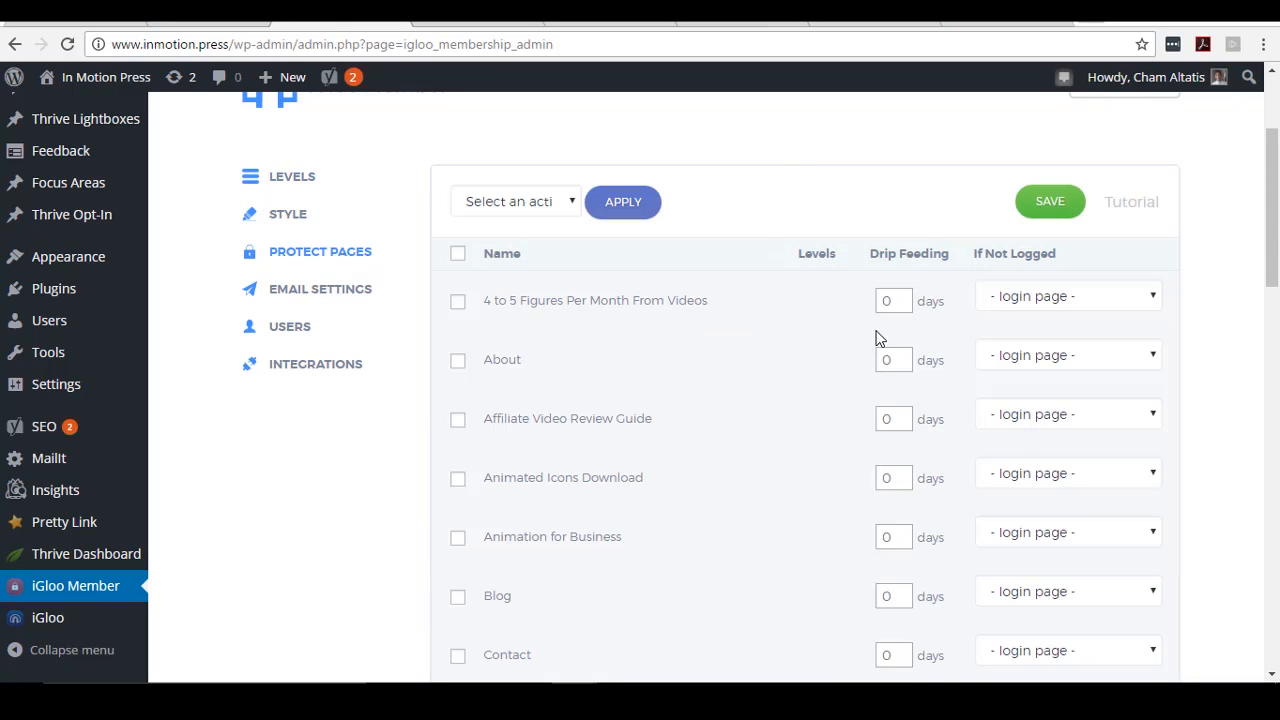
pyautogui.scroll(-7, 777, 350)
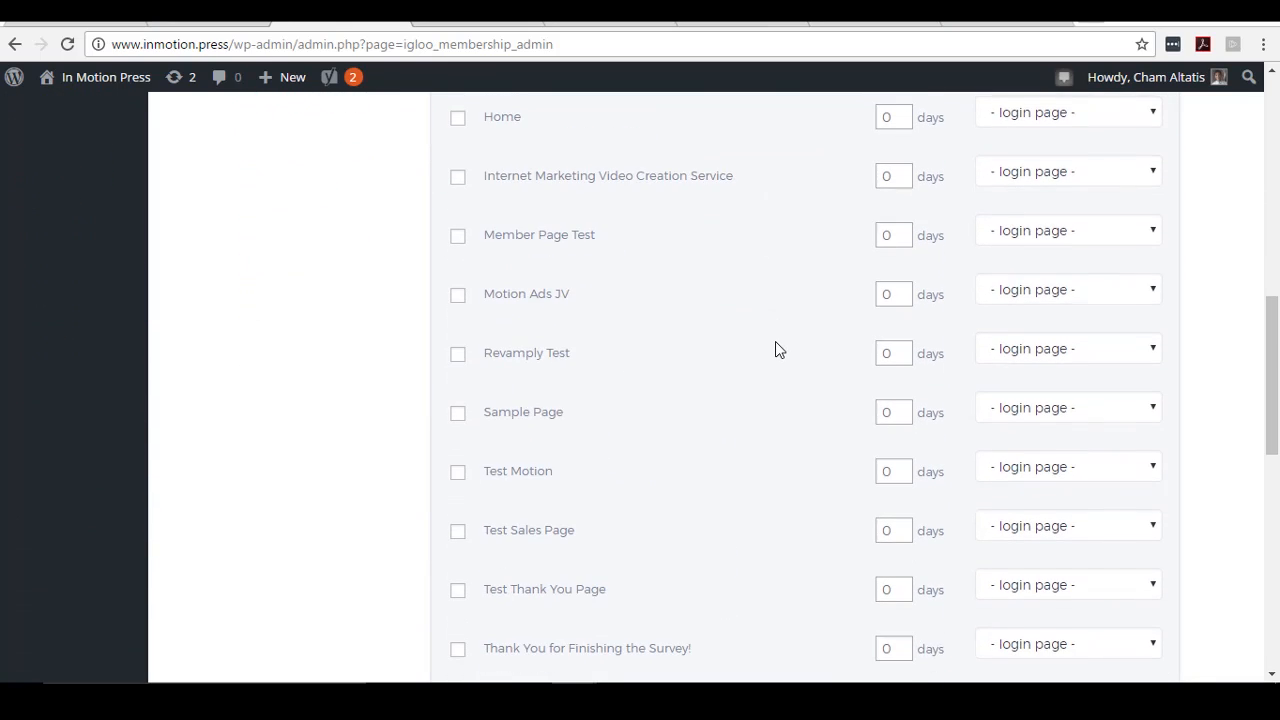
pyautogui.scroll(-4, 775, 349)
pyautogui.scroll(5, 552, 360)
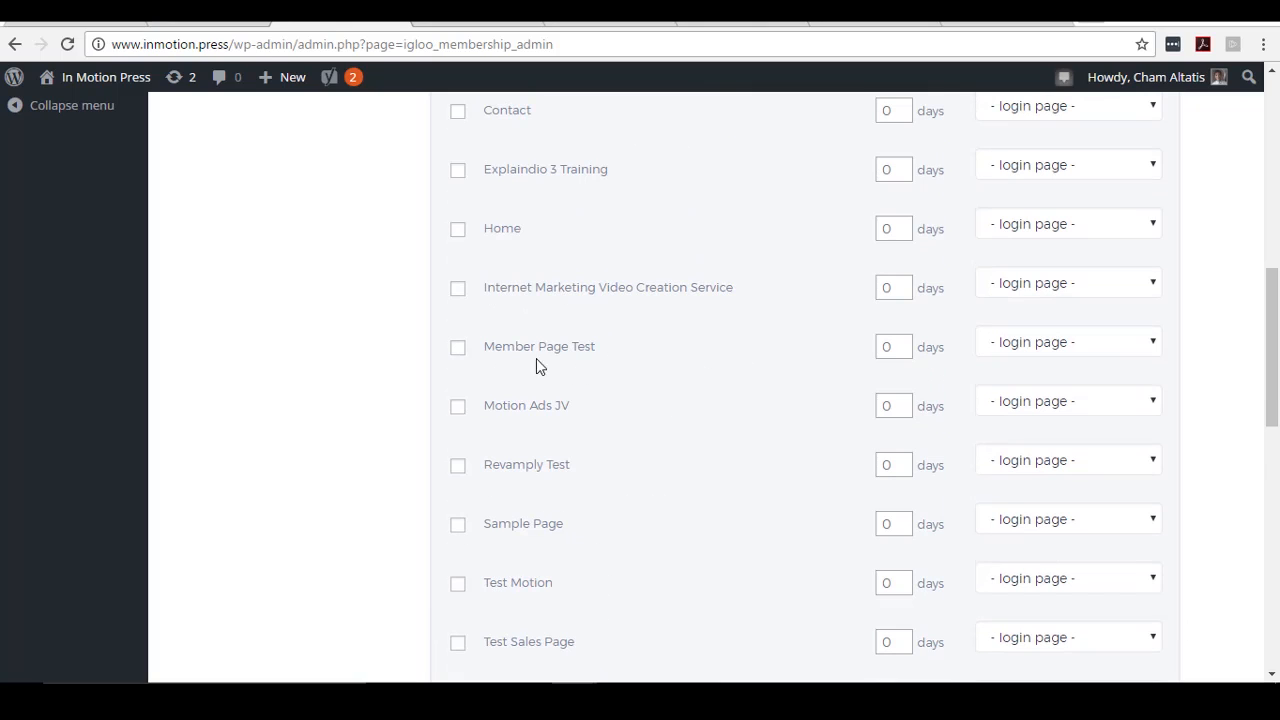
pyautogui.click(1151, 349)
pyautogui.scroll(3, 1208, 325)
pyautogui.scroll(-2, 1208, 326)
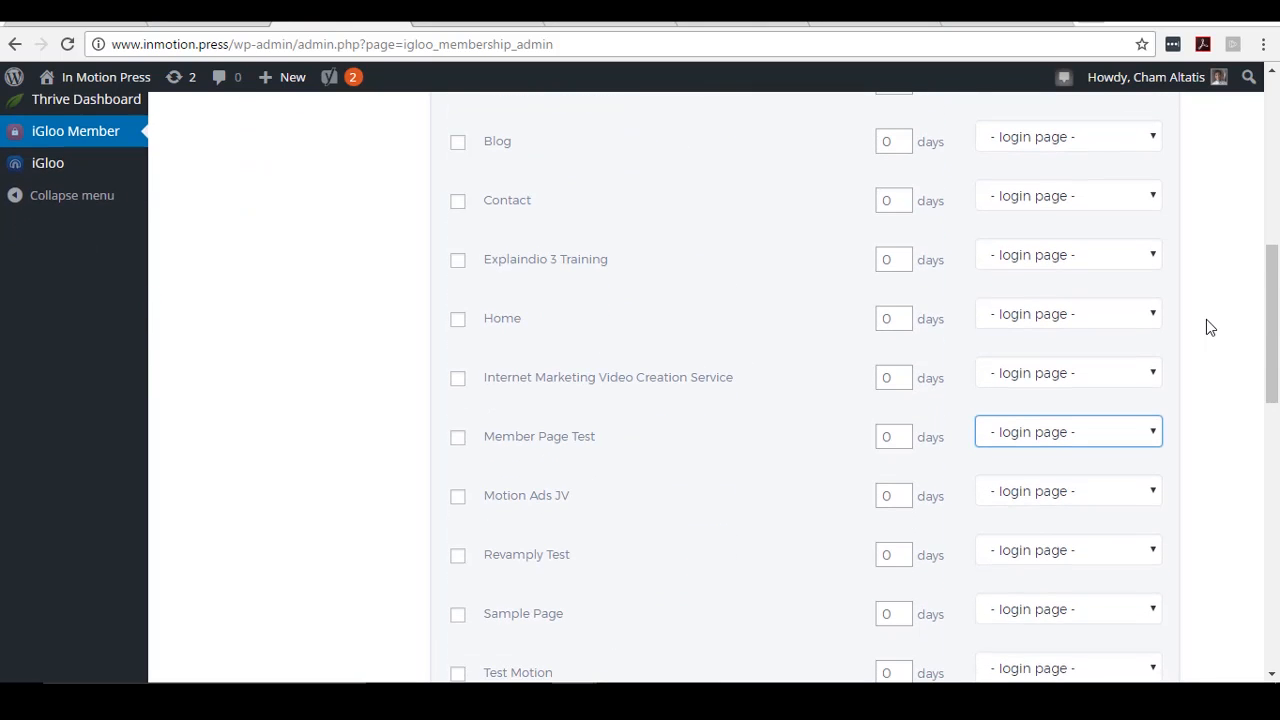
pyautogui.scroll(-2, 1203, 327)
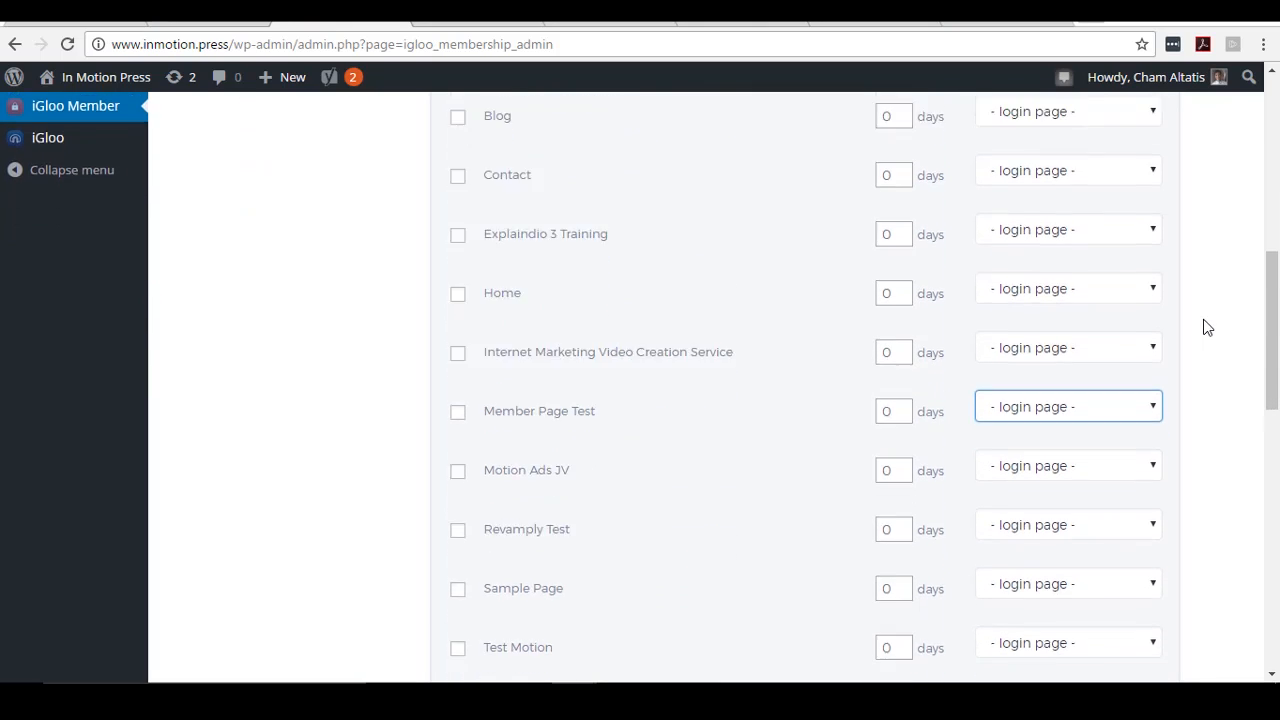
pyautogui.click(1137, 350)
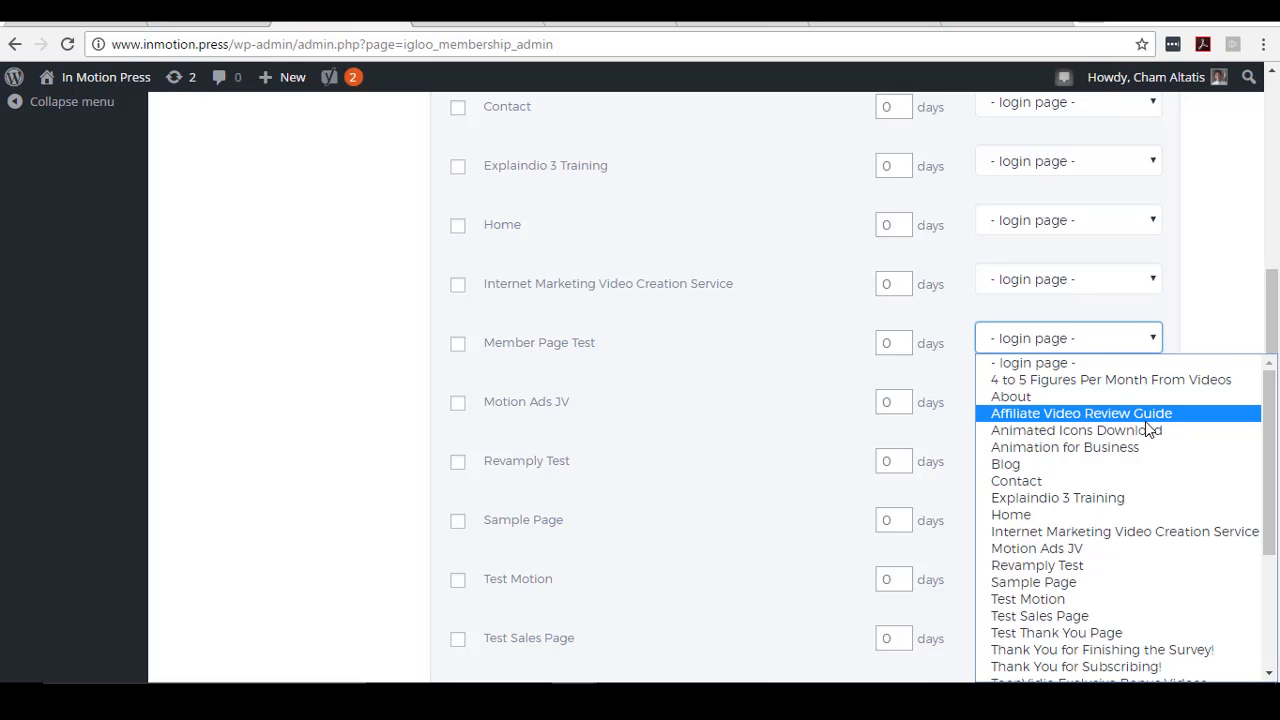
pyautogui.click(324, 409)
pyautogui.scroll(3, 323, 409)
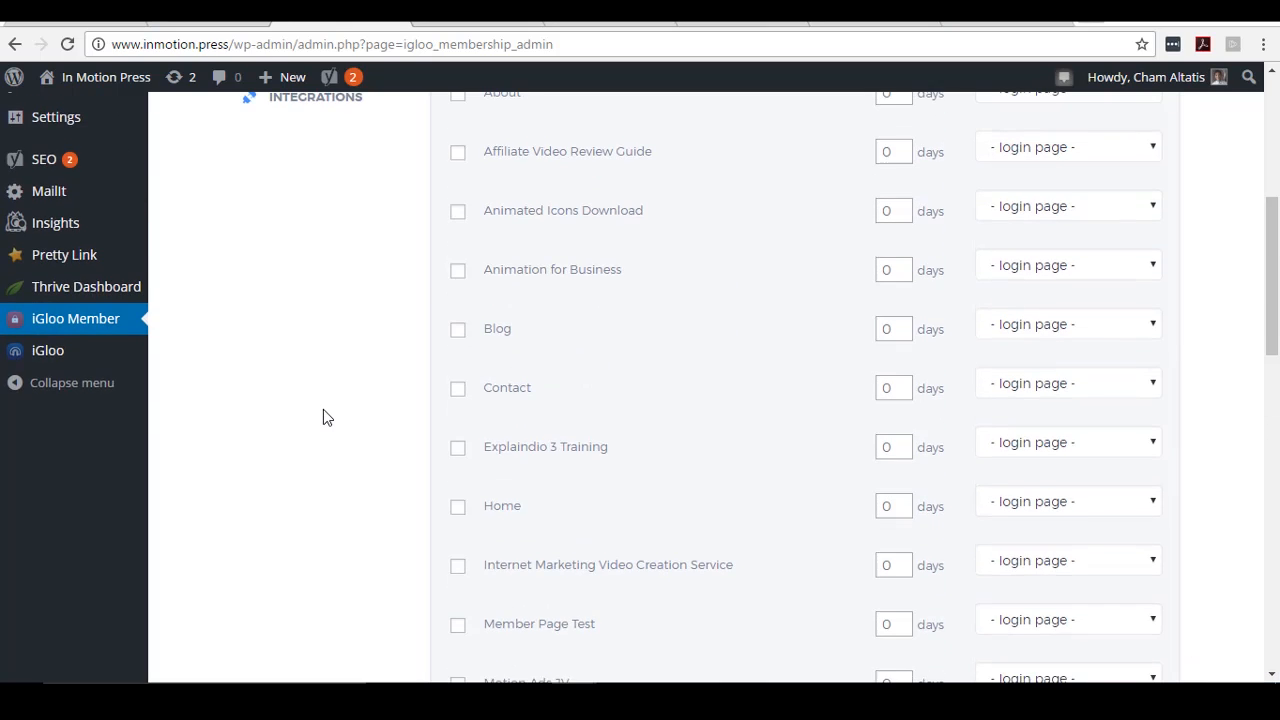
pyautogui.scroll(3, 323, 409)
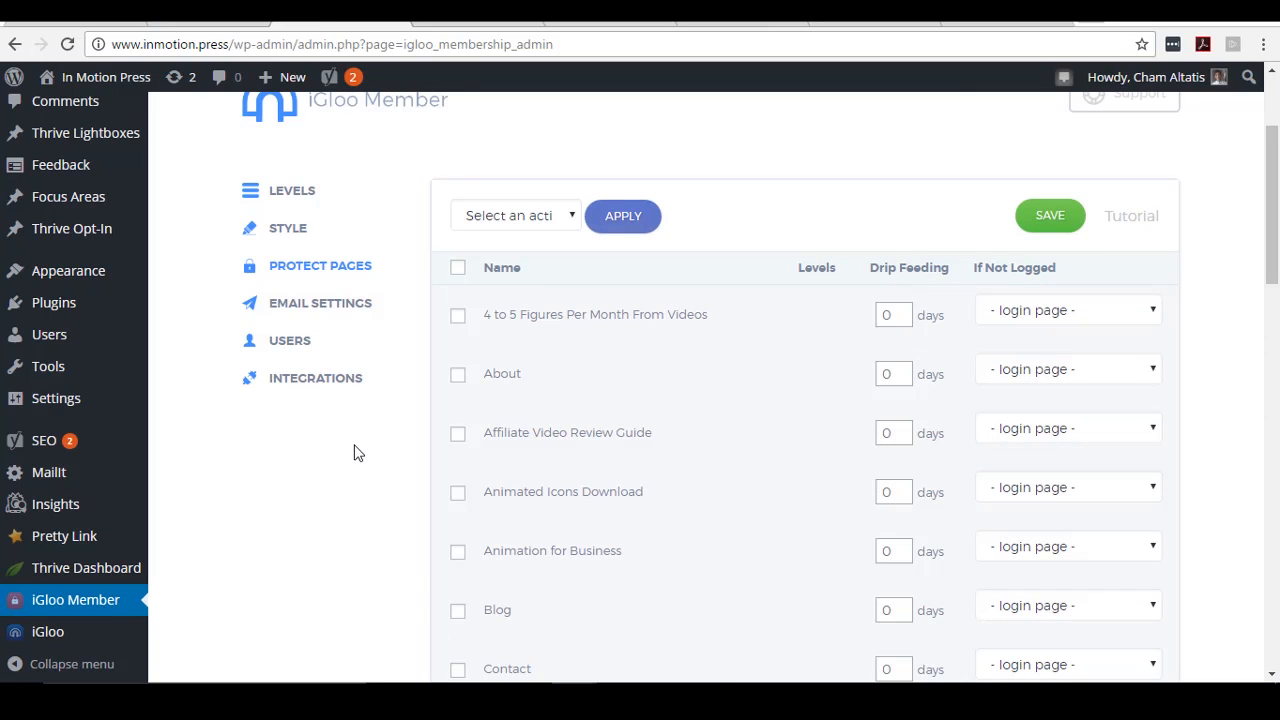
# - View the Signup Email template in Email Settings, then open the Users list
pyautogui.click(348, 305)
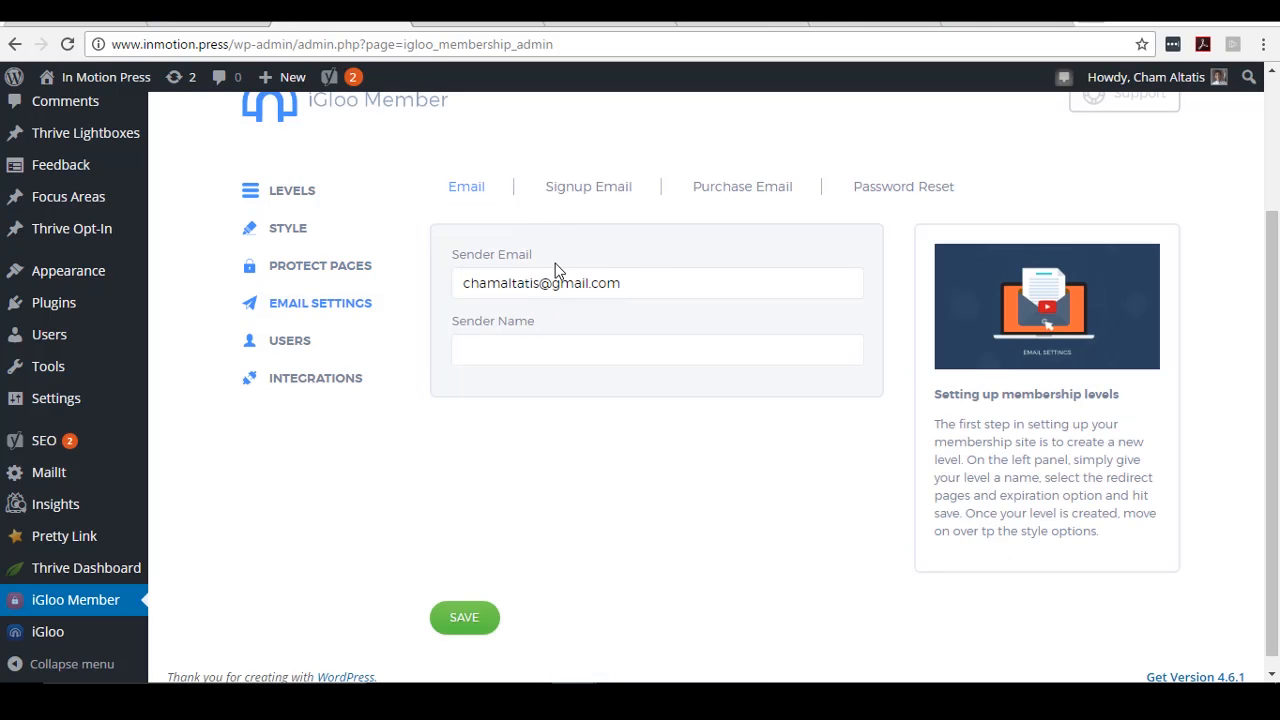
pyautogui.click(614, 185)
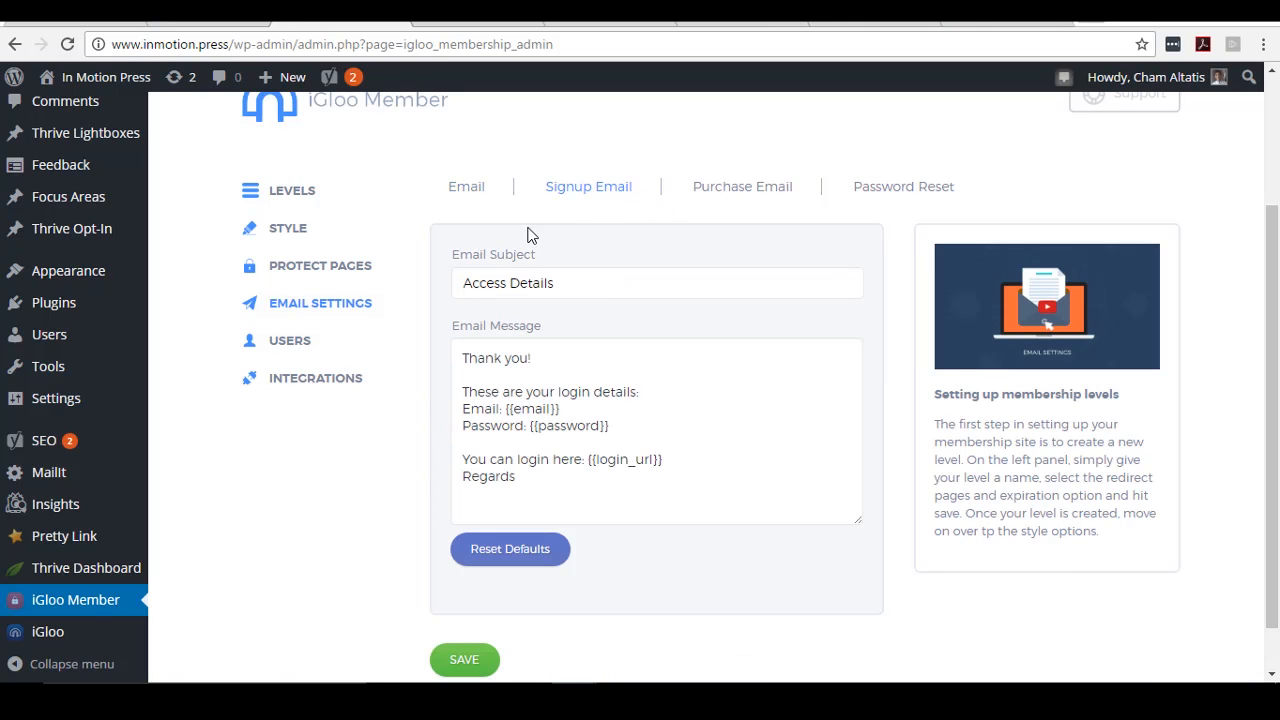
pyautogui.click(303, 344)
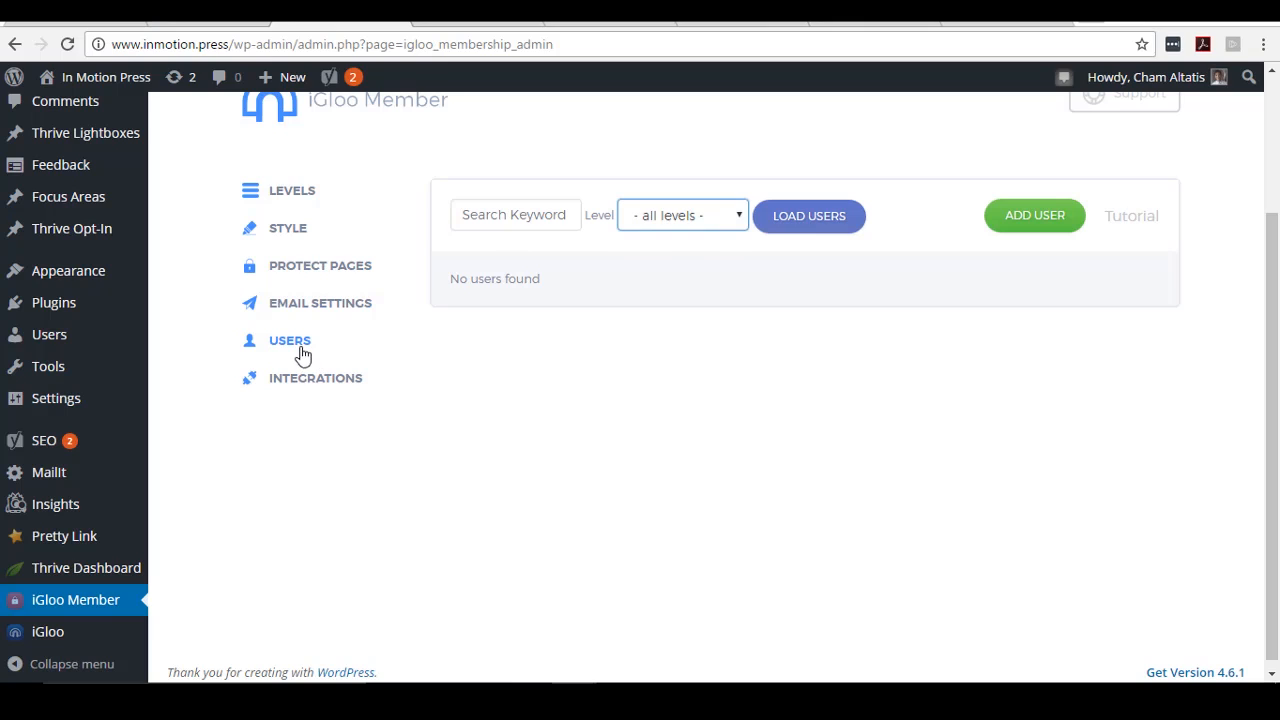
# - Check the Users level filter, then view the JVZoo and PayPal integrations
pyautogui.click(737, 214)
pyautogui.click(809, 251)
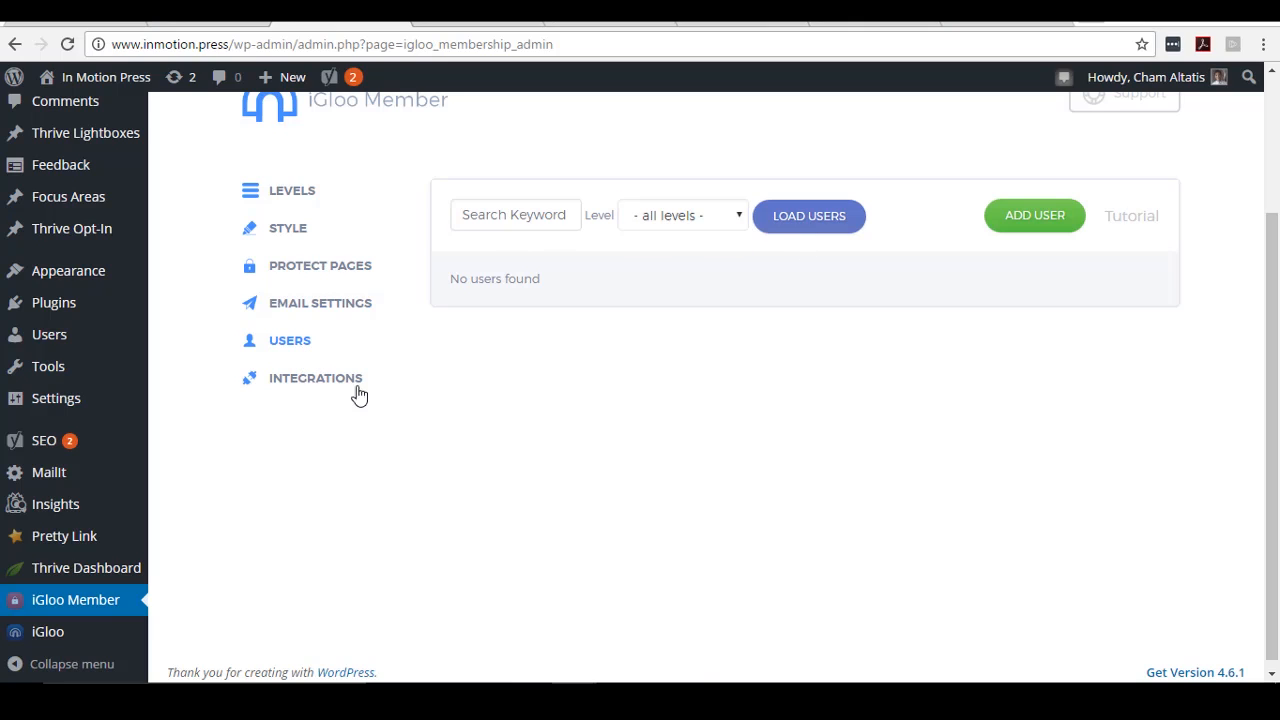
pyautogui.click(297, 383)
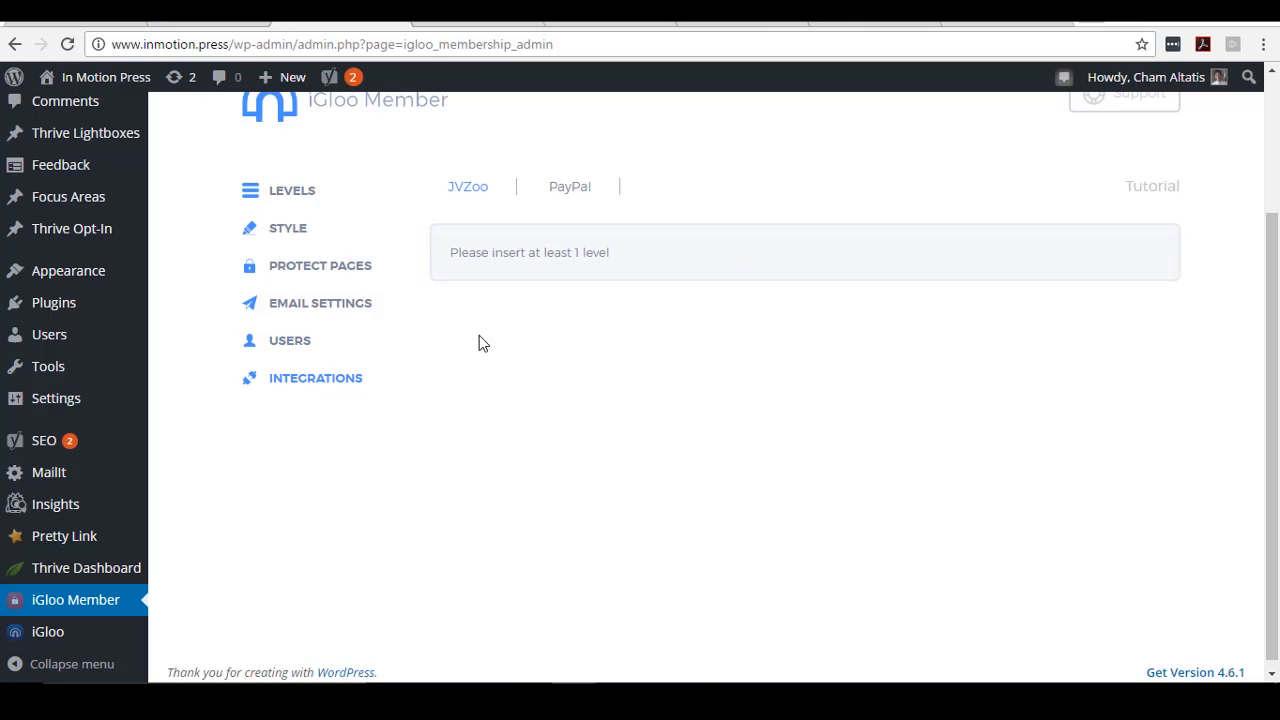
pyautogui.scroll(2, 694, 320)
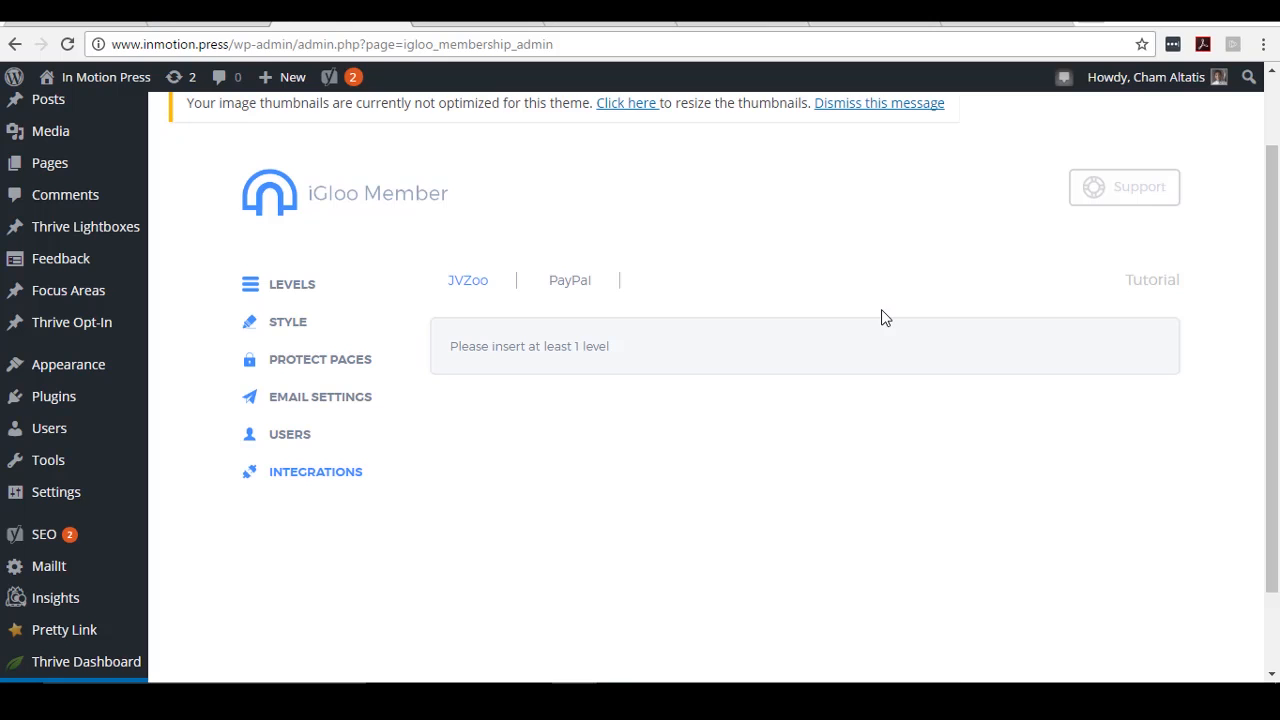
pyautogui.scroll(2, 903, 350)
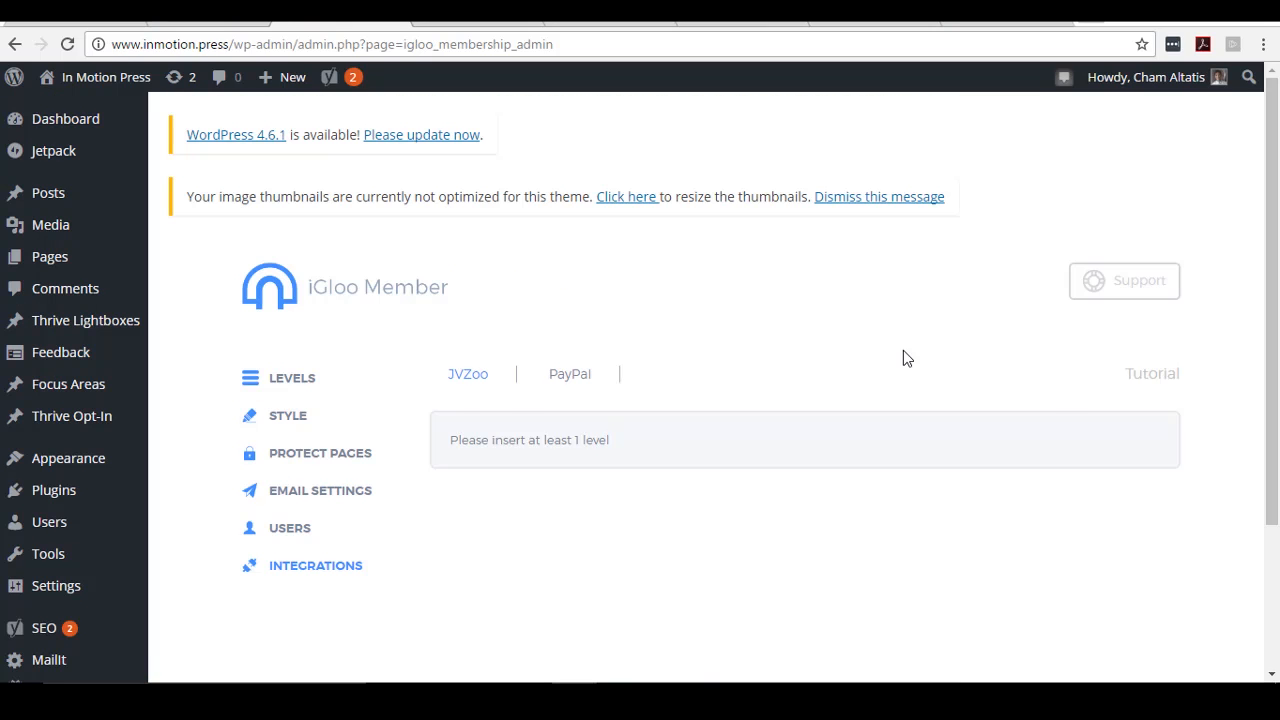